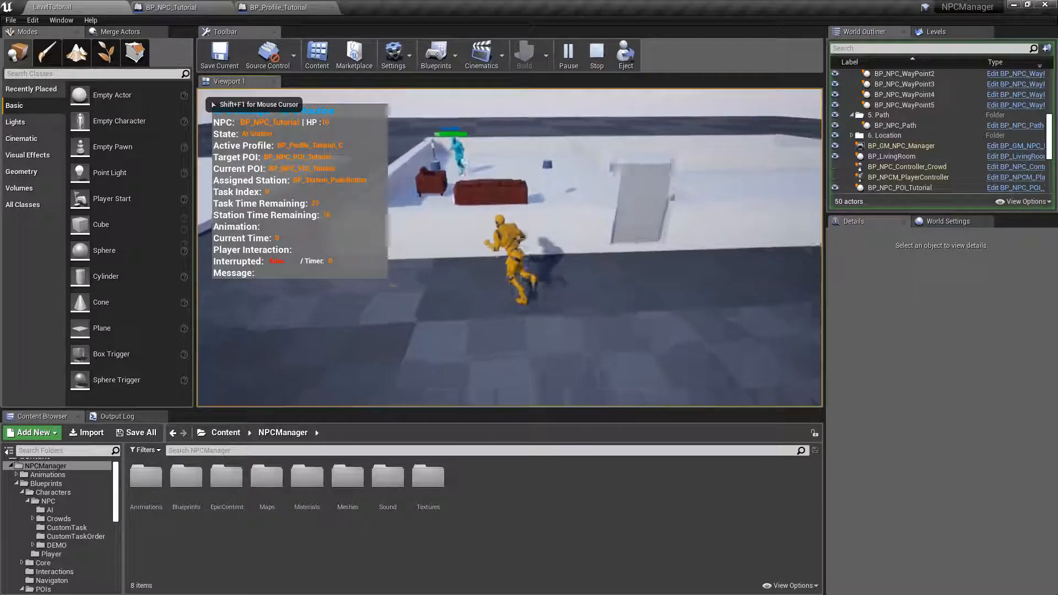
- Follow the NPC around the living room in the running level to watch its push-button station routine, and end the play session
{"action": "key", "text": "space"}
{"action": "key", "text": "w"}
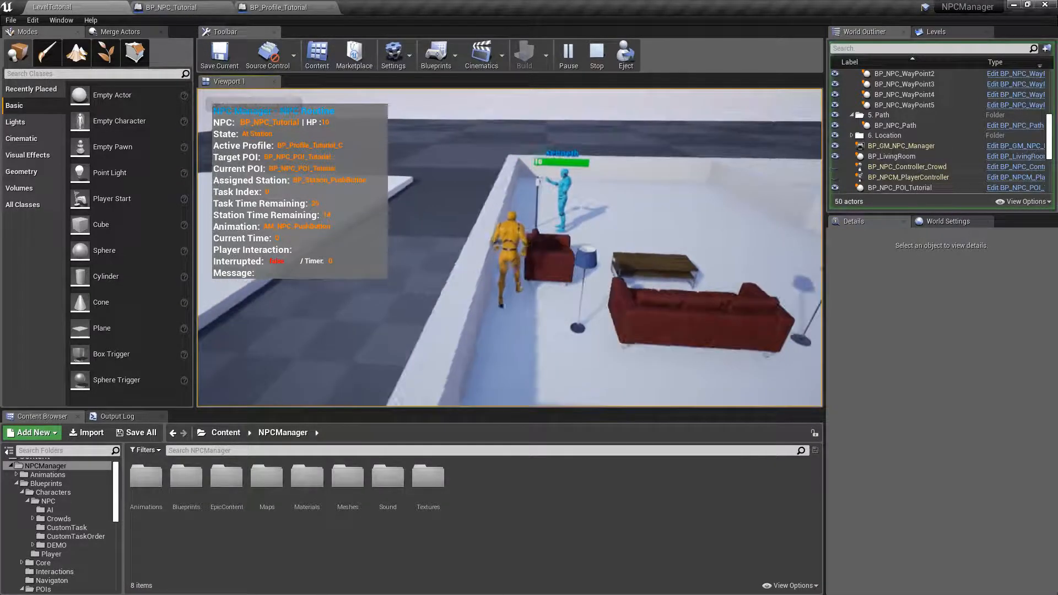
{"action": "key", "text": "w"}
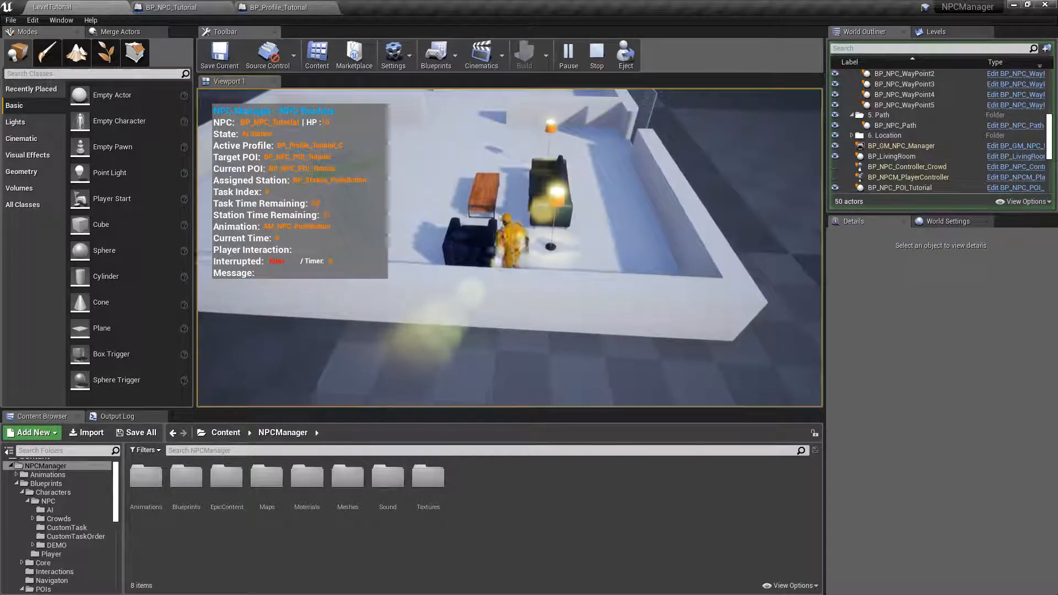
{"action": "key", "text": "w"}
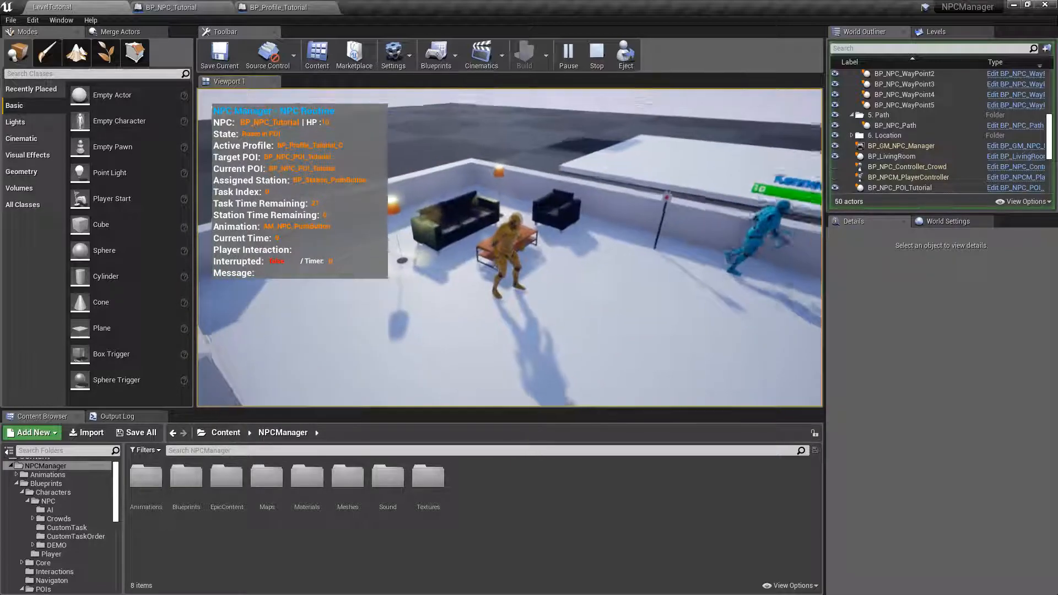
{"action": "key", "text": "w"}
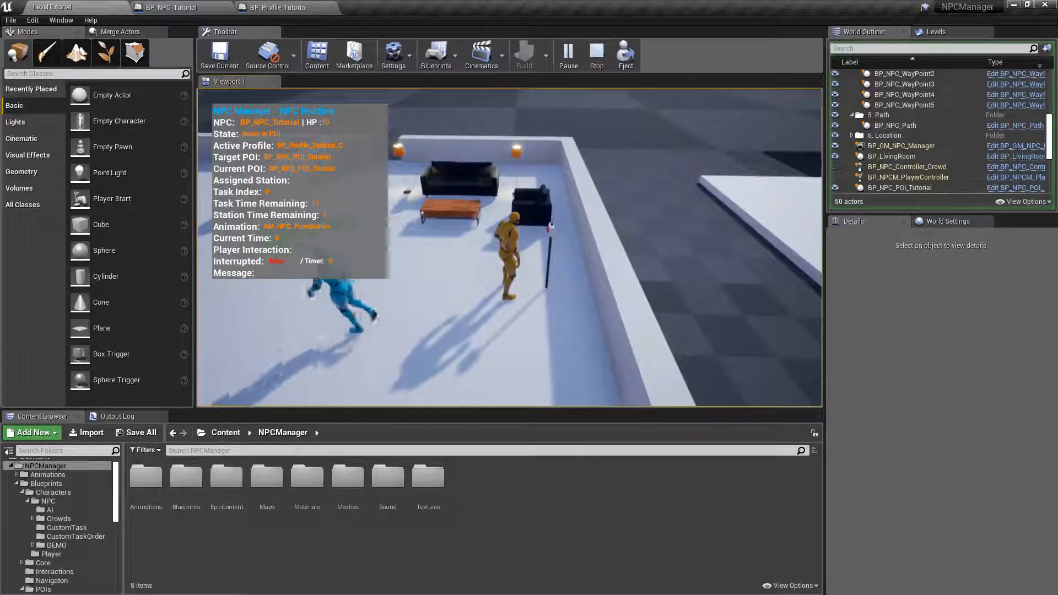
{"action": "key", "text": "a"}
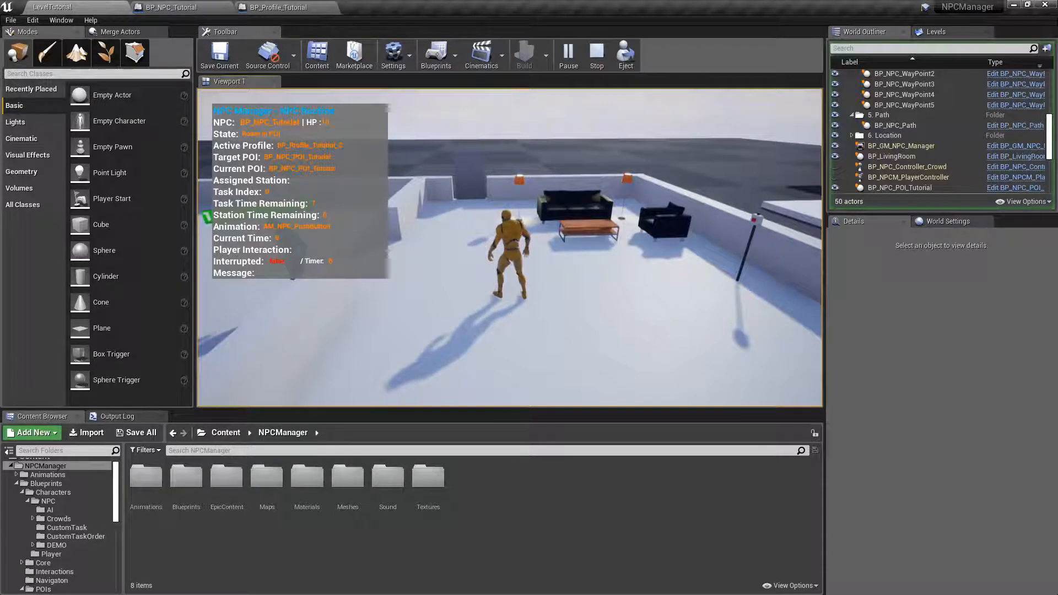
{"action": "key", "text": "Escape"}
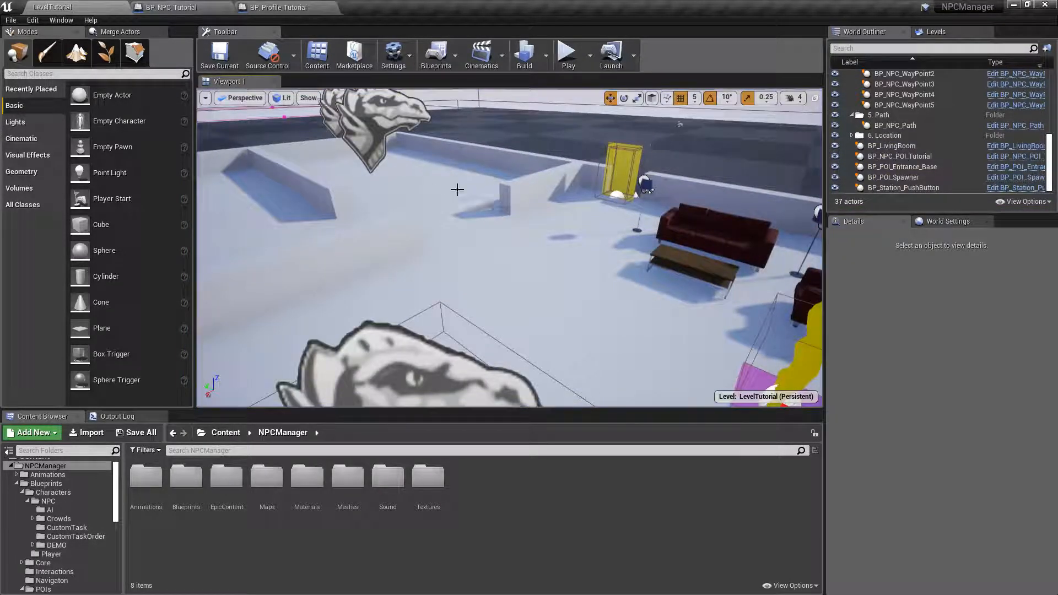
- Survey the level layout from above, including the NPC bounding box, the building, the waypoints and the path
{"action": "key", "text": "s"}
{"action": "right_click_drag", "start_coordinate": [511, 177], "coordinate": [364, 224]}
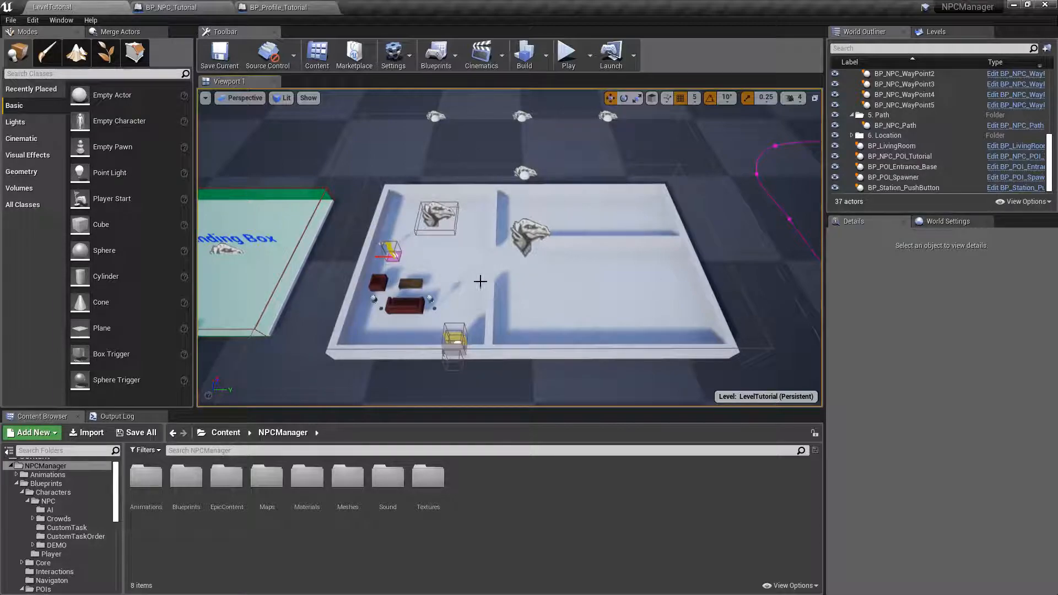
{"action": "key", "text": "s"}
{"action": "right_click_drag", "start_coordinate": [399, 229], "coordinate": [399, 230]}
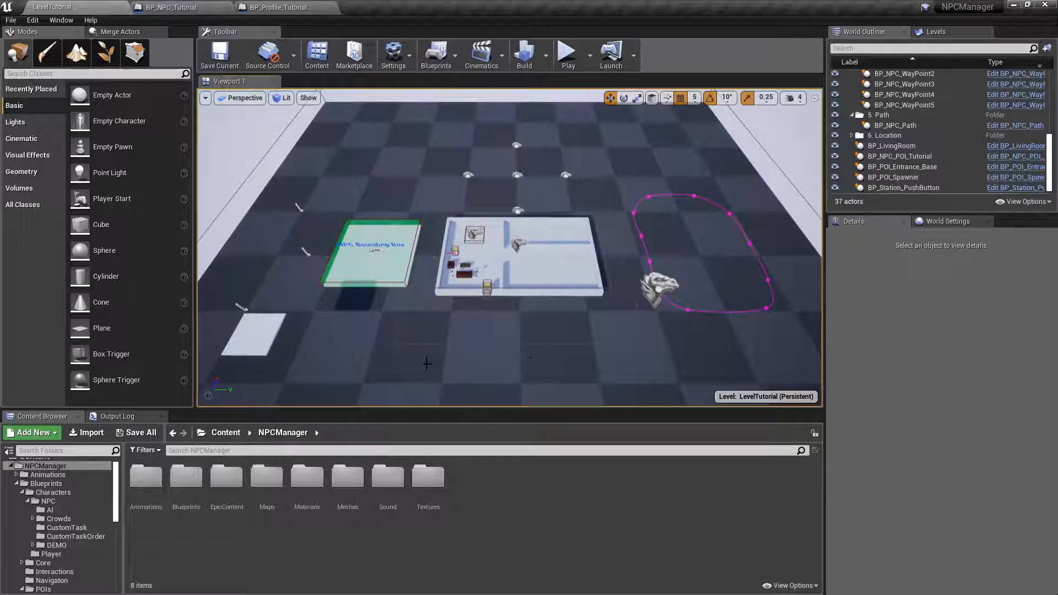
{"action": "key", "text": "w"}
{"action": "mouse_move", "coordinate": [421, 203]}
{"action": "right_mouse_down"}
{"action": "mouse_move", "coordinate": [410, 218]}
{"action": "mouse_move", "coordinate": [421, 203]}
{"action": "right_mouse_up"}
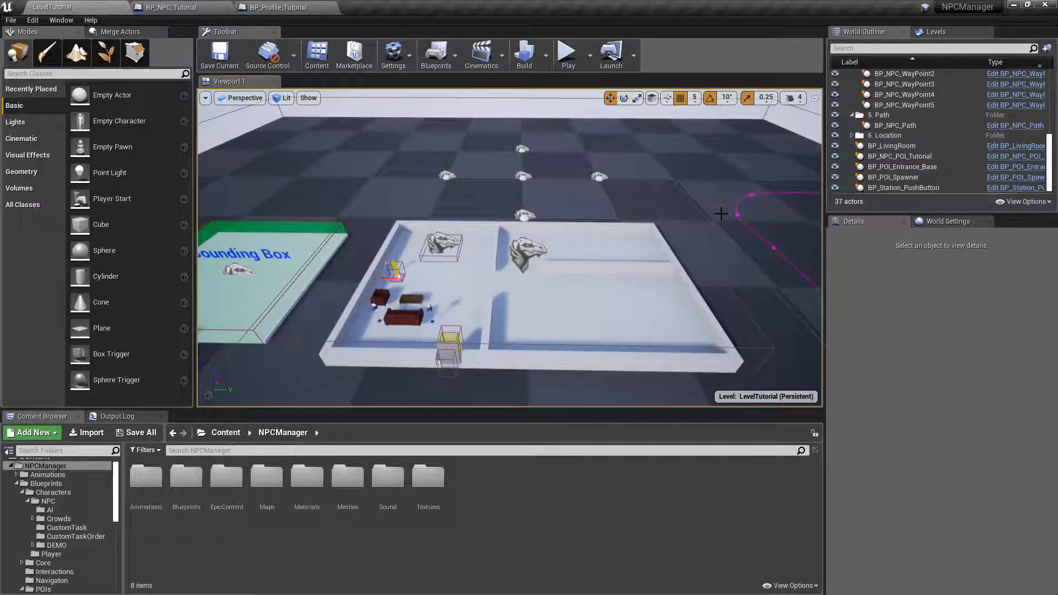
{"action": "key", "text": "s"}
{"action": "right_click_drag", "start_coordinate": [694, 189], "coordinate": [693, 190]}
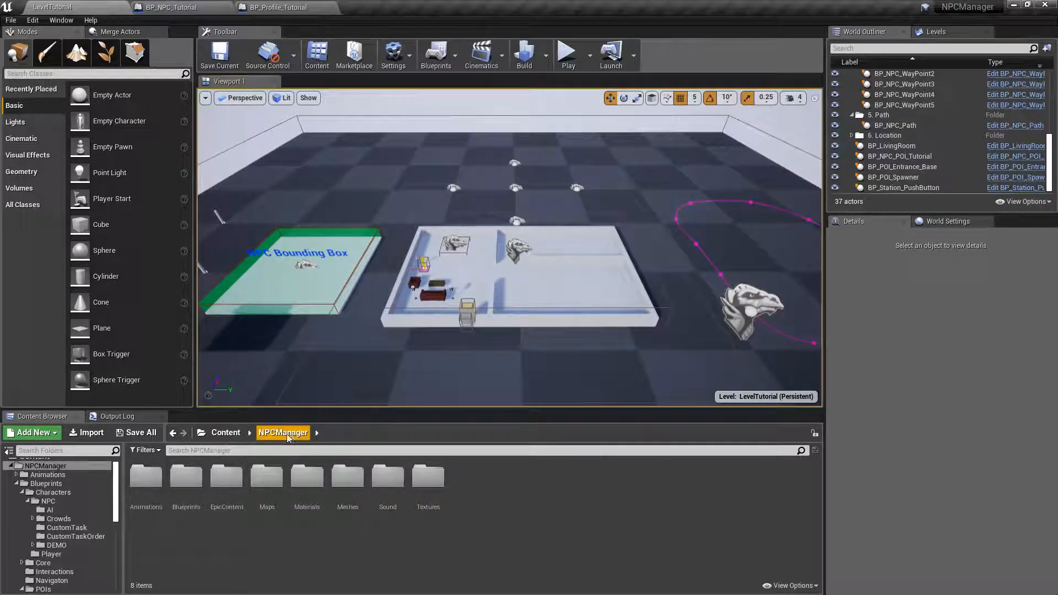
- Open the Navigaton folder inside Blueprints and compare its navigation blueprints with the bounding box, waypoints and path in the level
{"action": "double_click", "coordinate": [187, 479]}
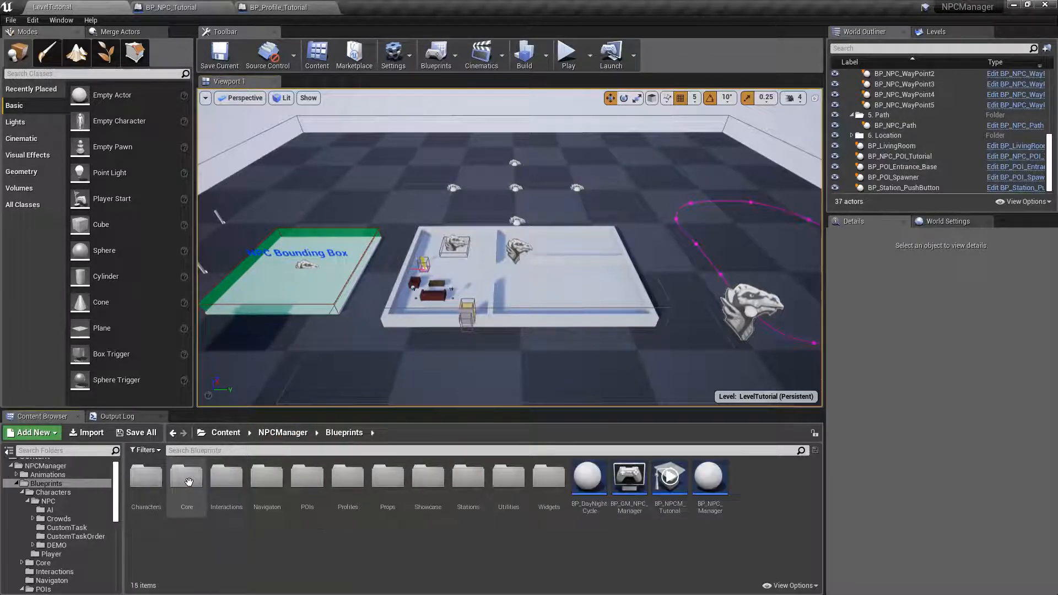
{"action": "double_click", "coordinate": [267, 477]}
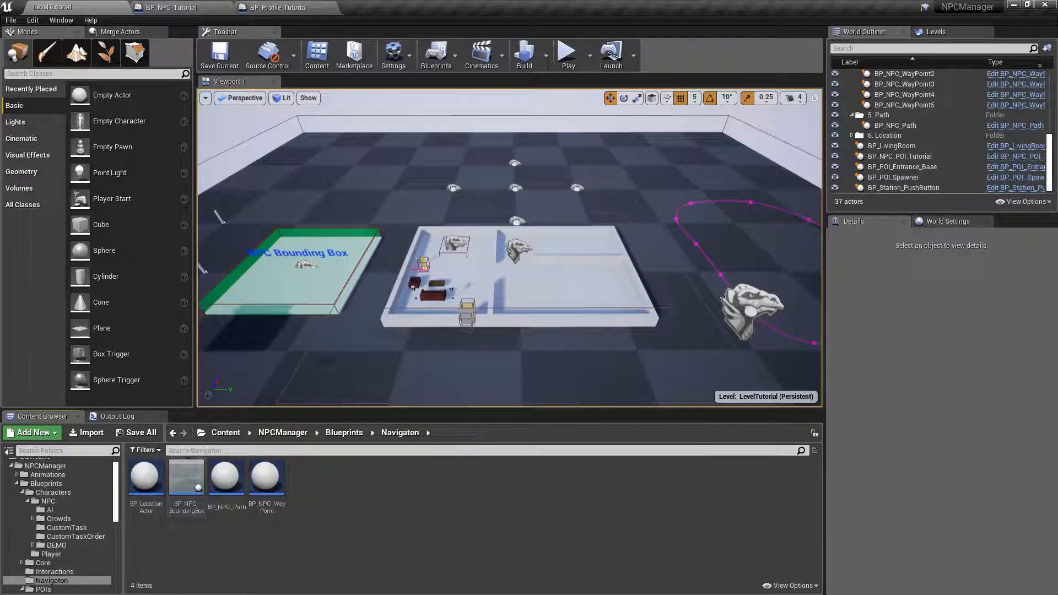
{"action": "right_click_drag", "start_coordinate": [423, 175], "coordinate": [339, 174]}
{"action": "right_click_drag", "start_coordinate": [408, 292], "coordinate": [494, 292]}
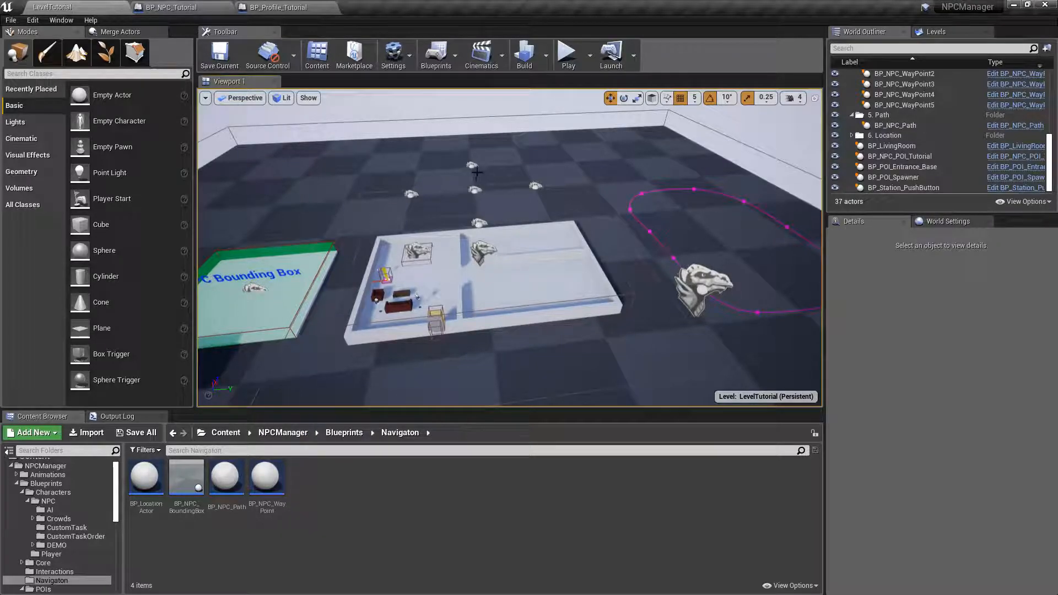
{"action": "right_click_drag", "start_coordinate": [529, 240], "coordinate": [491, 237]}
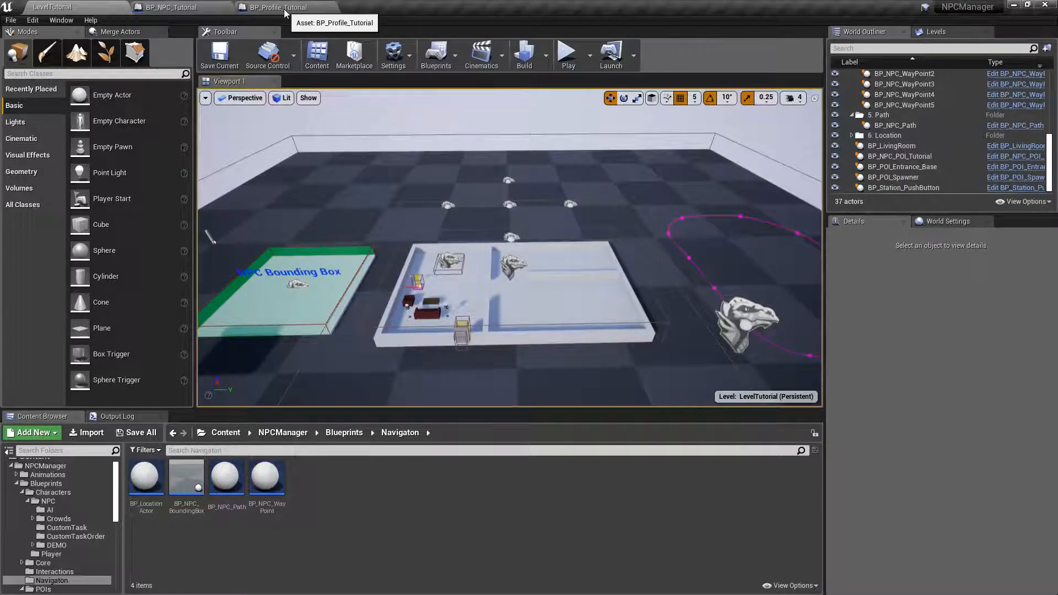
- Open the BP_Profile_Tutorial blueprint and review the first task's settings, including its POI Class entry
{"action": "left_click", "coordinate": [264, 8]}
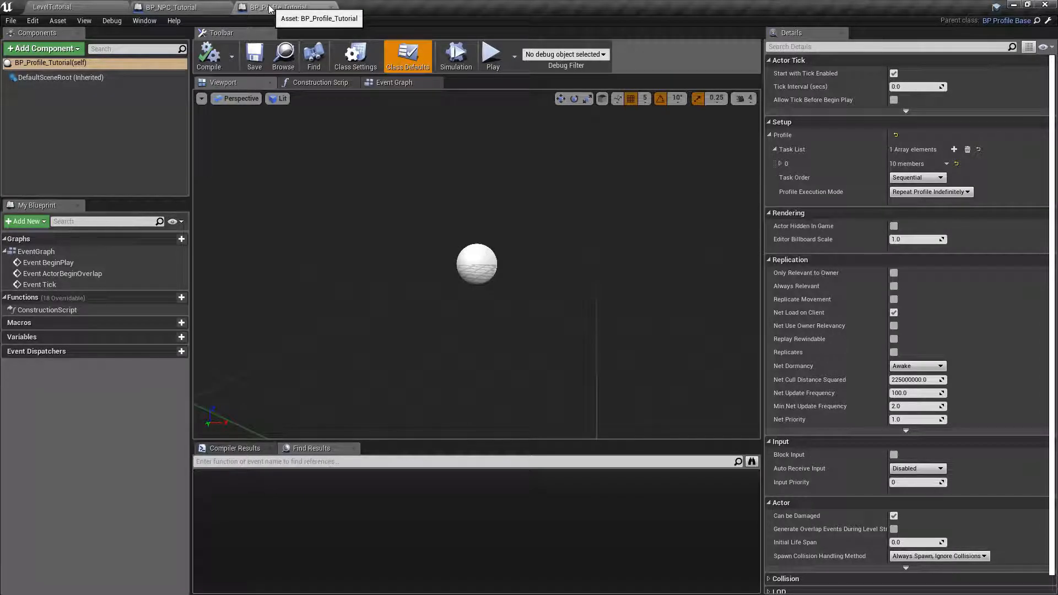
{"action": "left_click", "coordinate": [780, 165]}
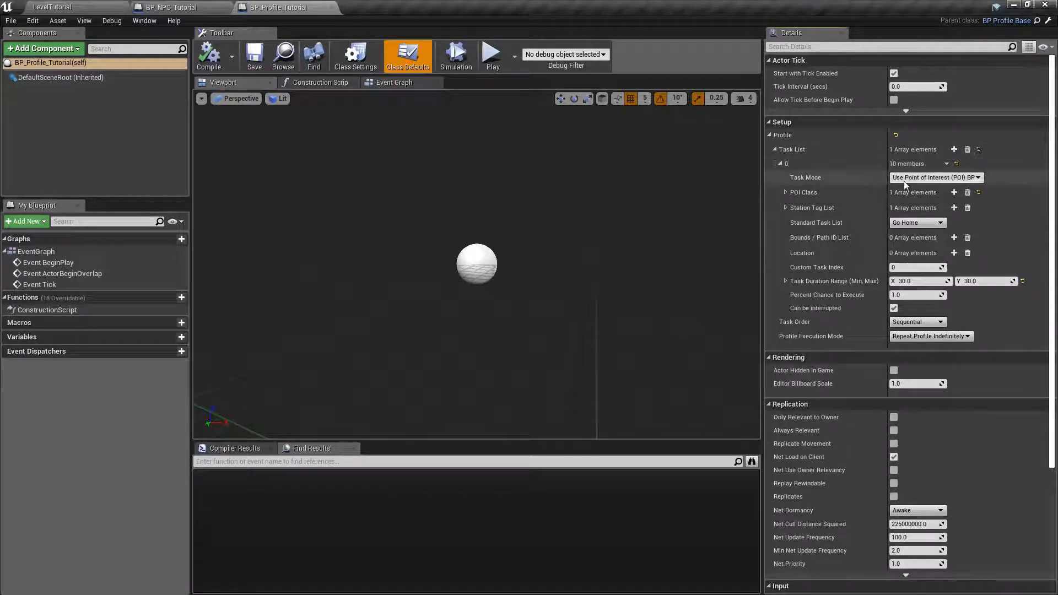
{"action": "left_click", "coordinate": [785, 192]}
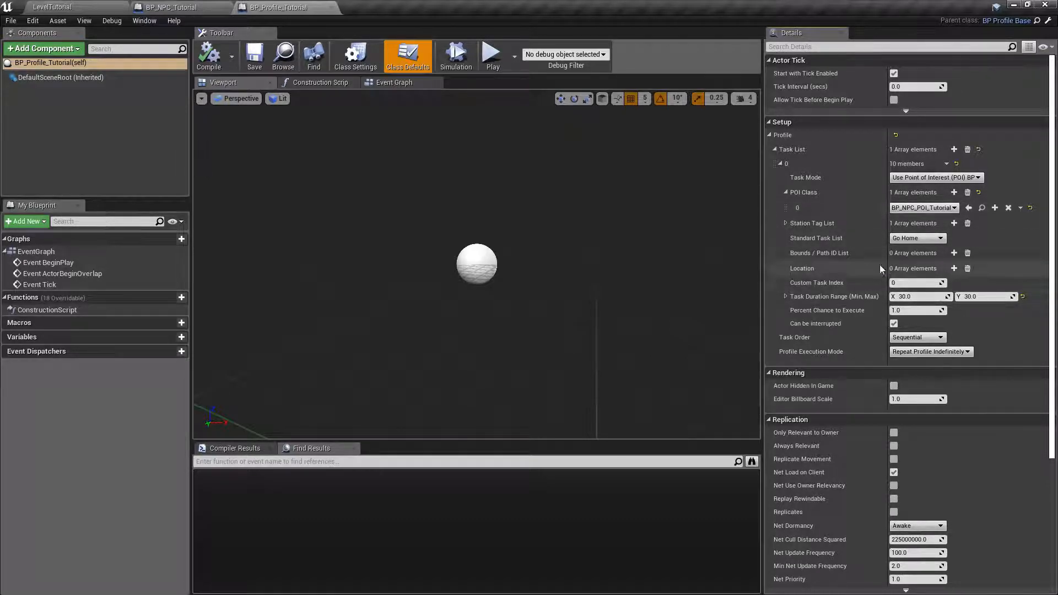
{"action": "left_click", "coordinate": [780, 164]}
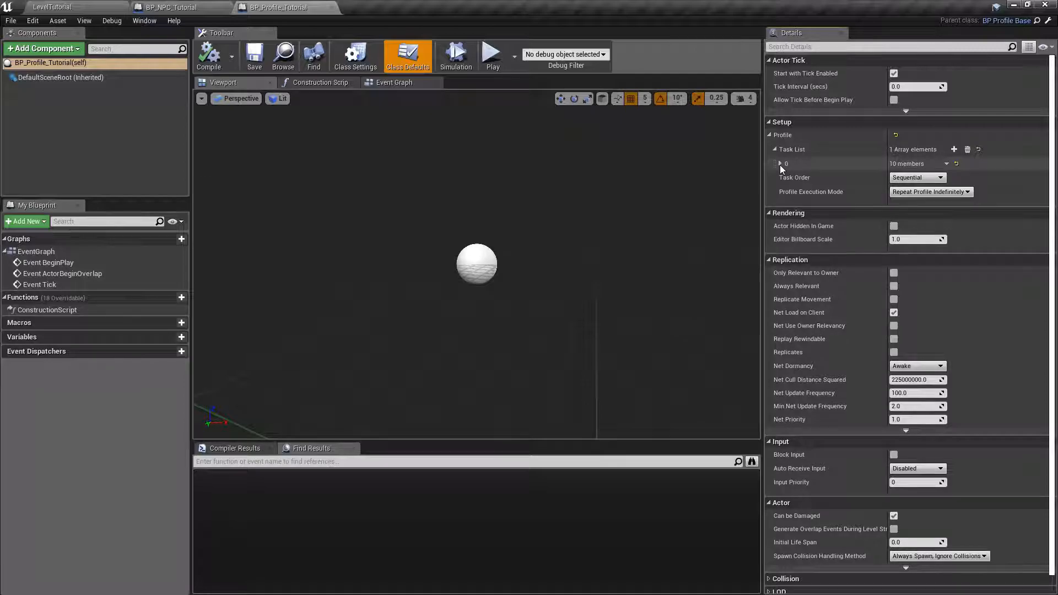
- Add a second task to the profile's Task List and set its Task Mode to Use Standard Task
{"action": "left_click", "coordinate": [954, 149]}
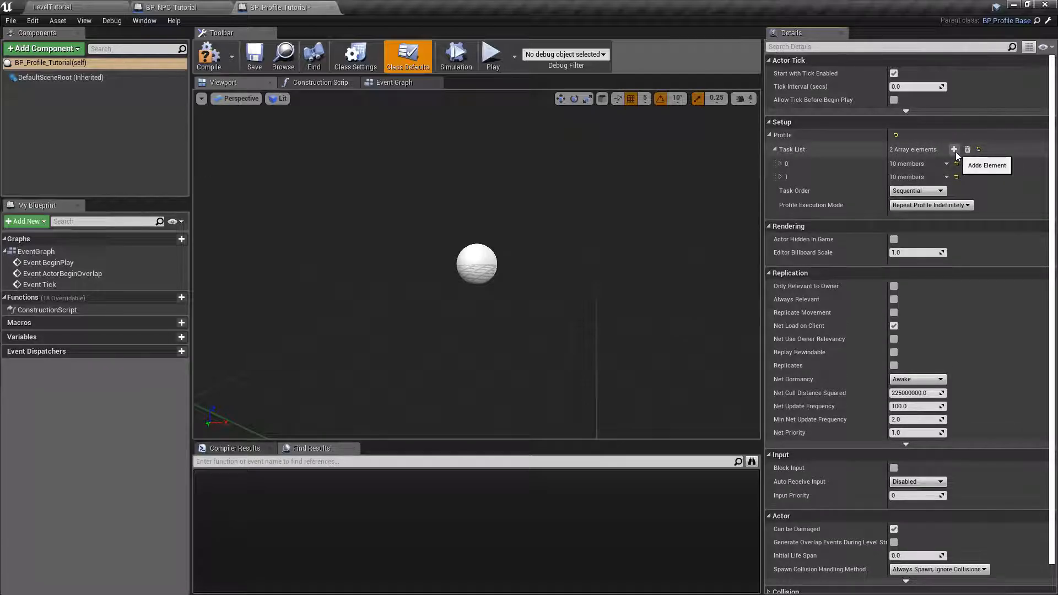
{"action": "left_click", "coordinate": [781, 177]}
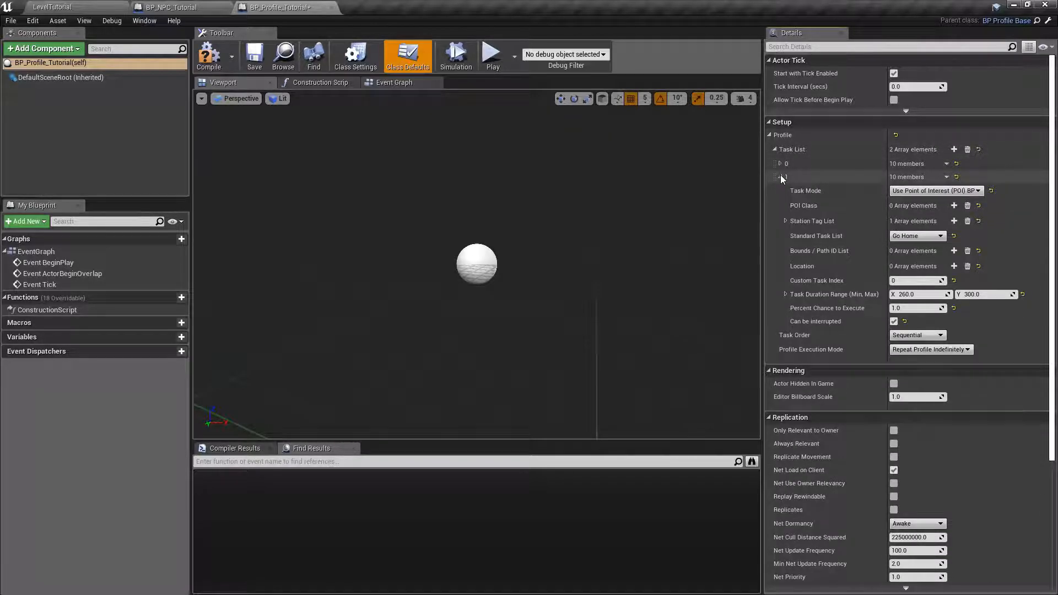
{"action": "left_click", "coordinate": [918, 192]}
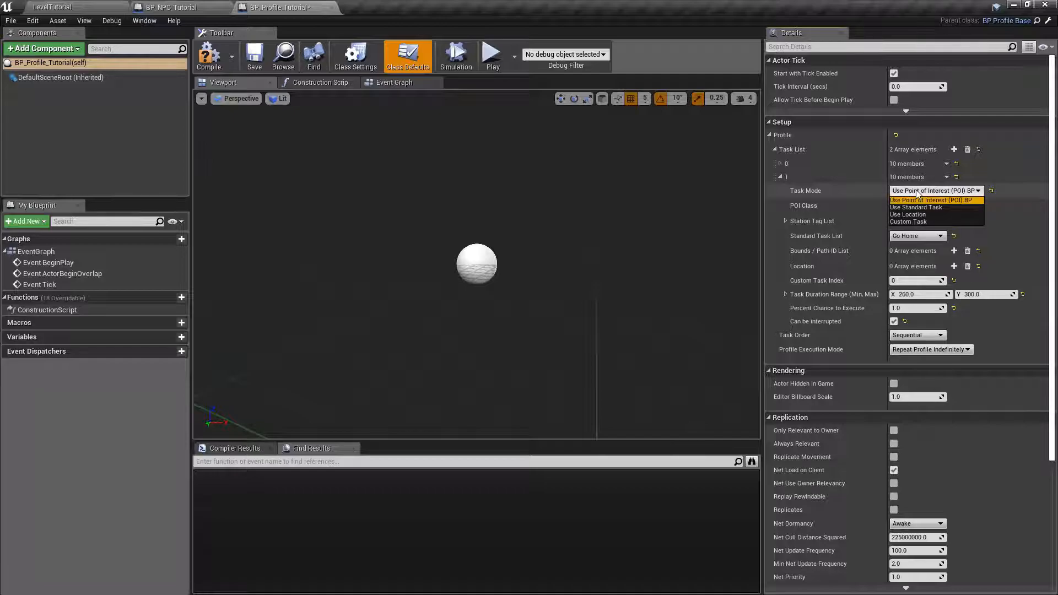
{"action": "left_click", "coordinate": [918, 207]}
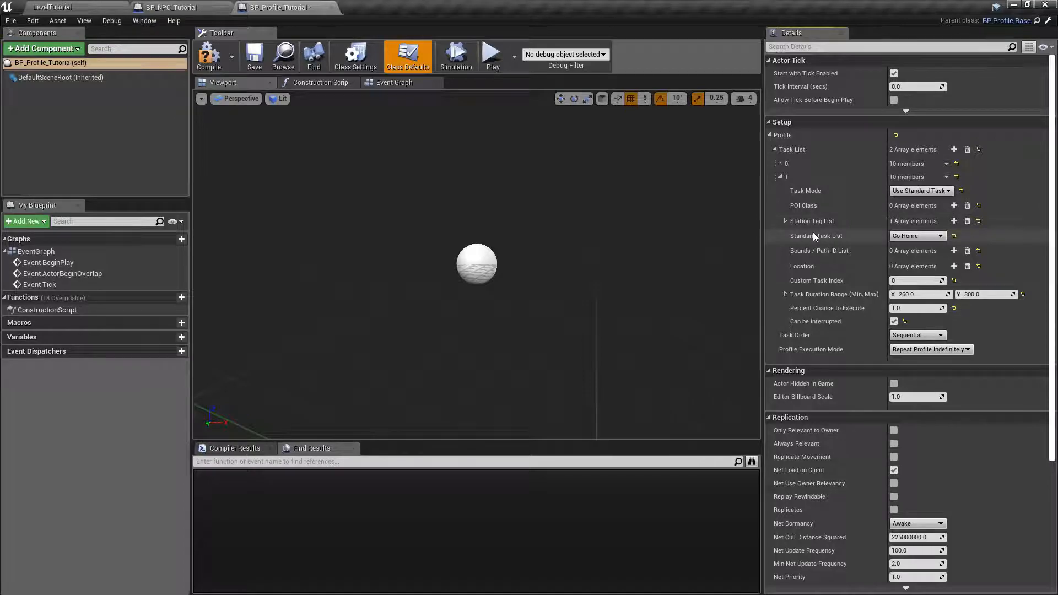
- Set the second task's standard task to Roam within nearby bounds, and compile and save the profile blueprint
{"action": "left_click", "coordinate": [914, 237]}
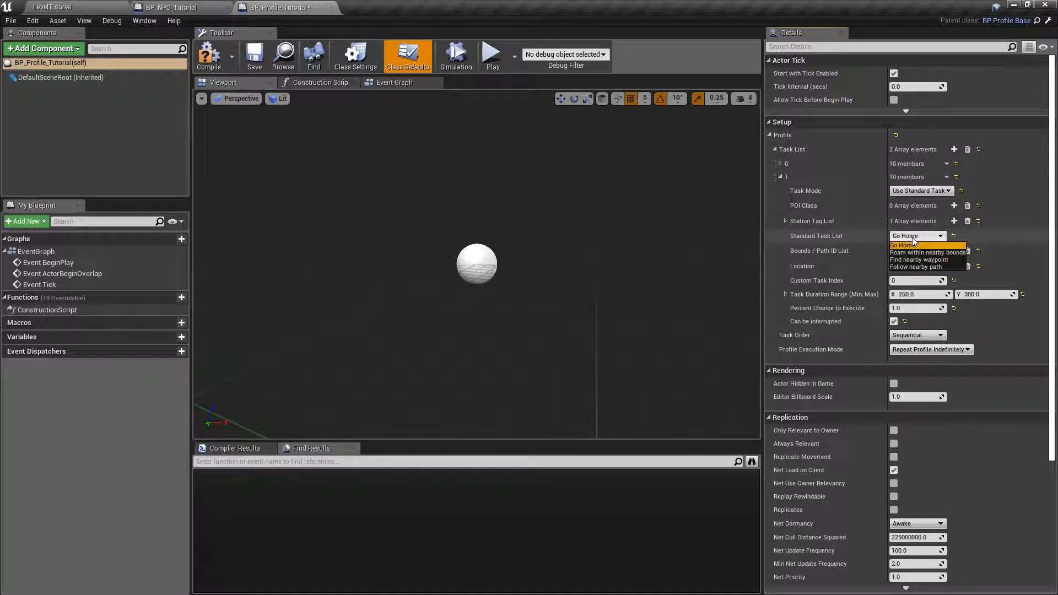
{"action": "left_click", "coordinate": [911, 253]}
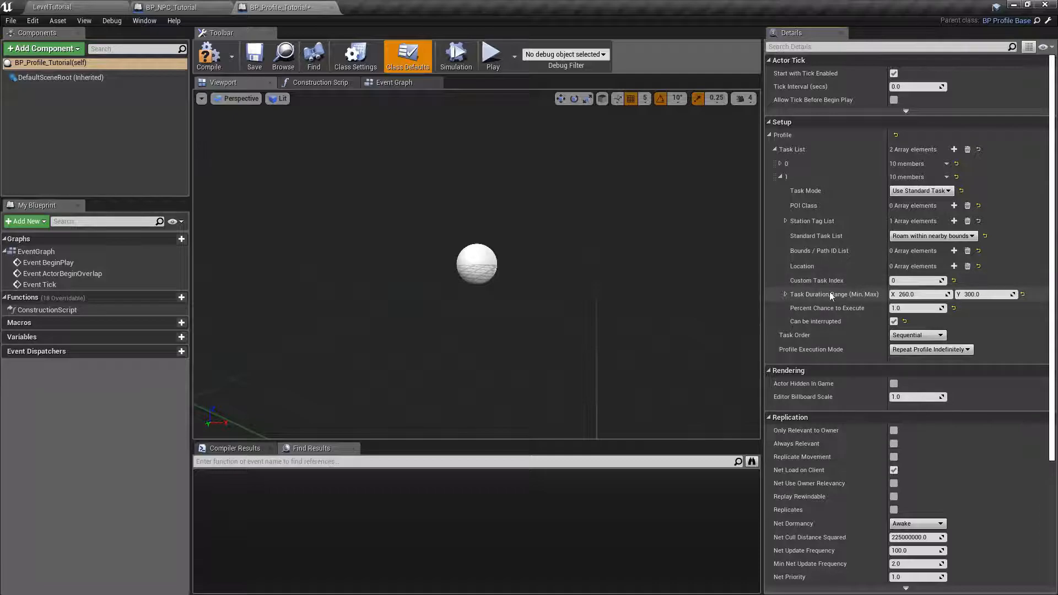
{"action": "left_click", "coordinate": [209, 55]}
{"action": "left_click", "coordinate": [246, 60]}
{"action": "left_click", "coordinate": [781, 177]}
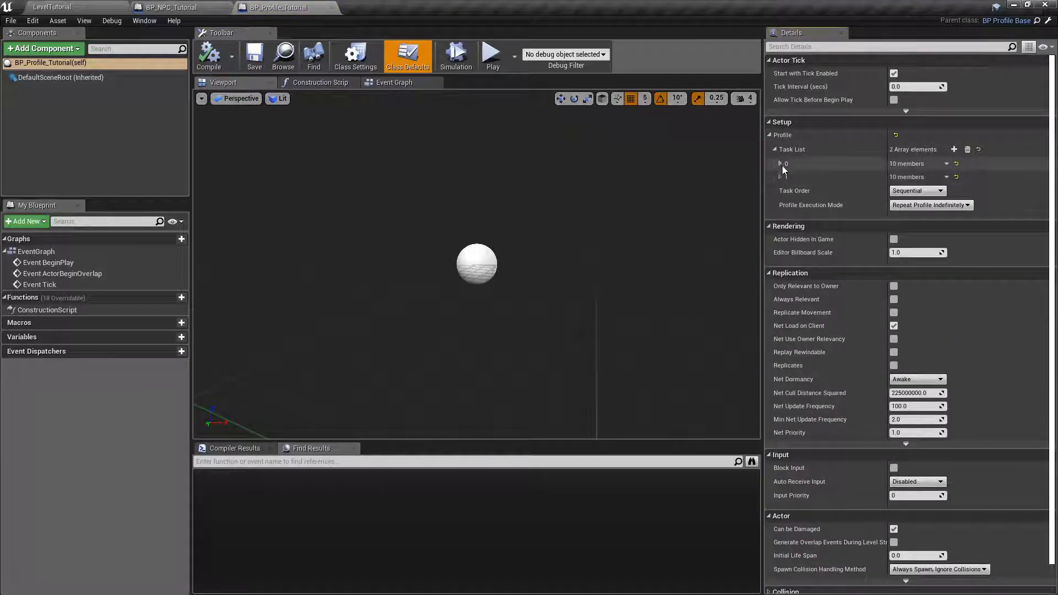
- Set the first task's Task Duration Range to a minimum of 15 and a maximum of 20, and compile and save the profile
{"action": "left_click", "coordinate": [782, 164]}
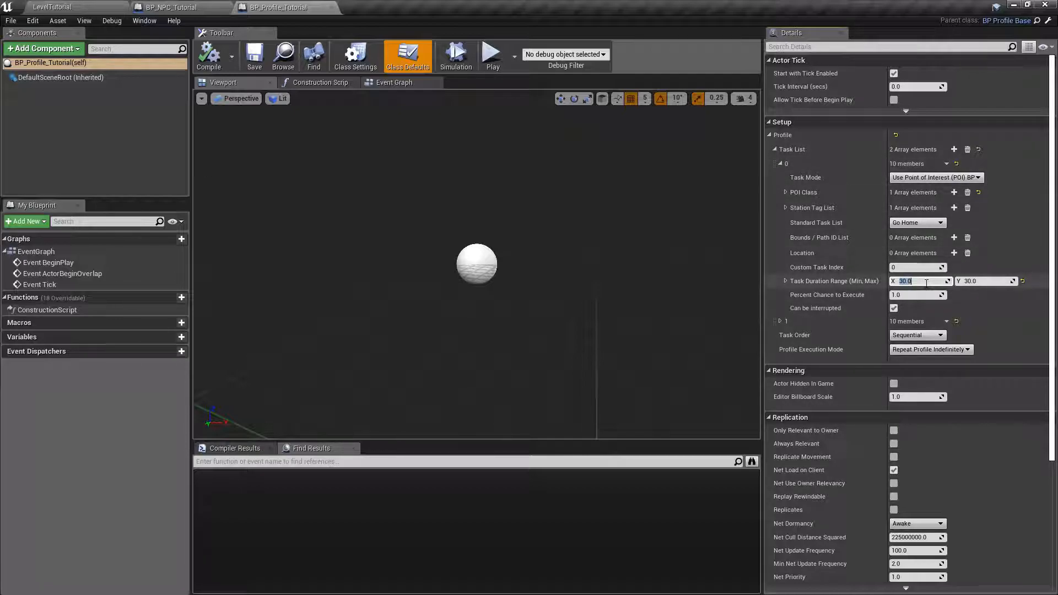
{"action": "key", "text": "Tab"}
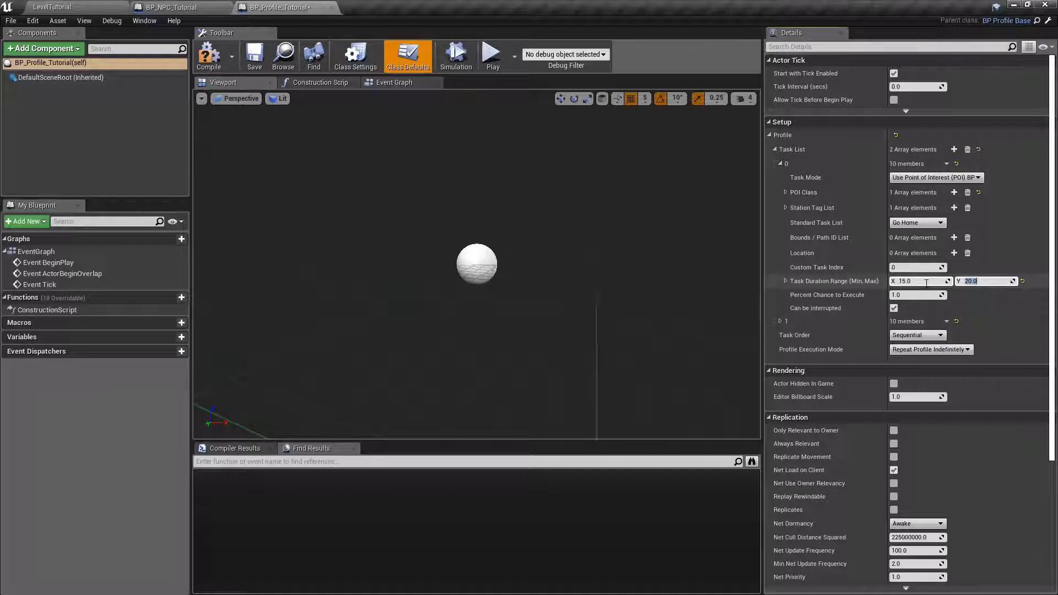
{"action": "left_click", "coordinate": [209, 55]}
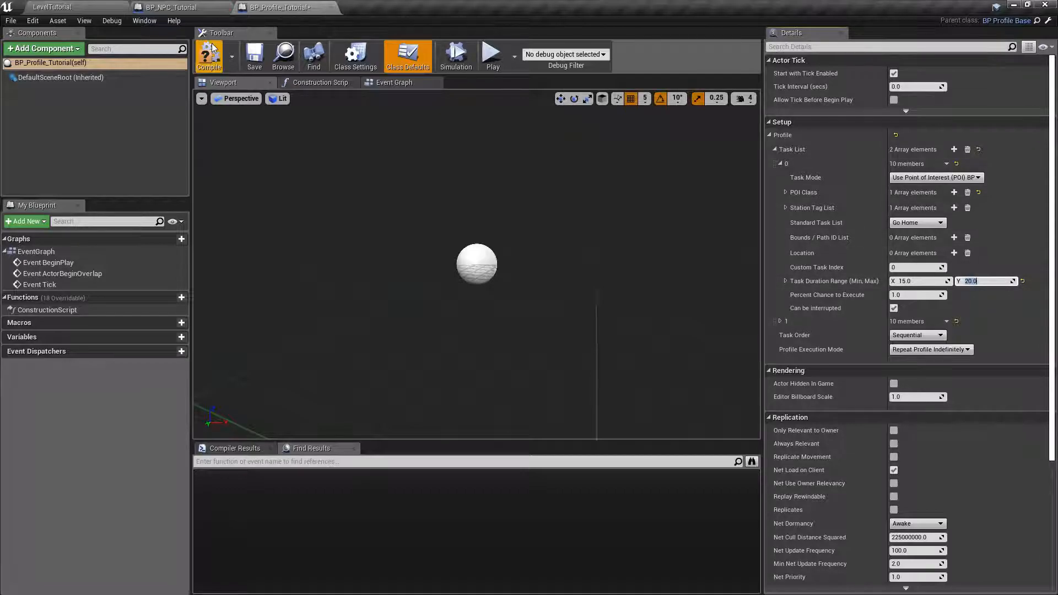
{"action": "left_click", "coordinate": [254, 55]}
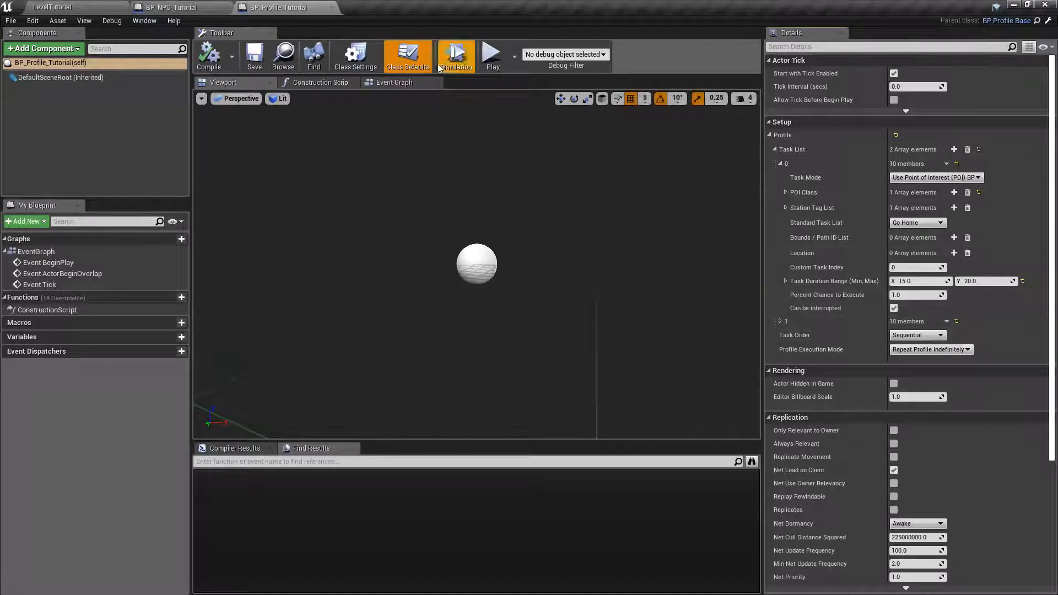
- Play LevelTutorial and run to the living room to watch the tutorial NPC carry out its first task at the POI
{"action": "left_click", "coordinate": [82, 8]}
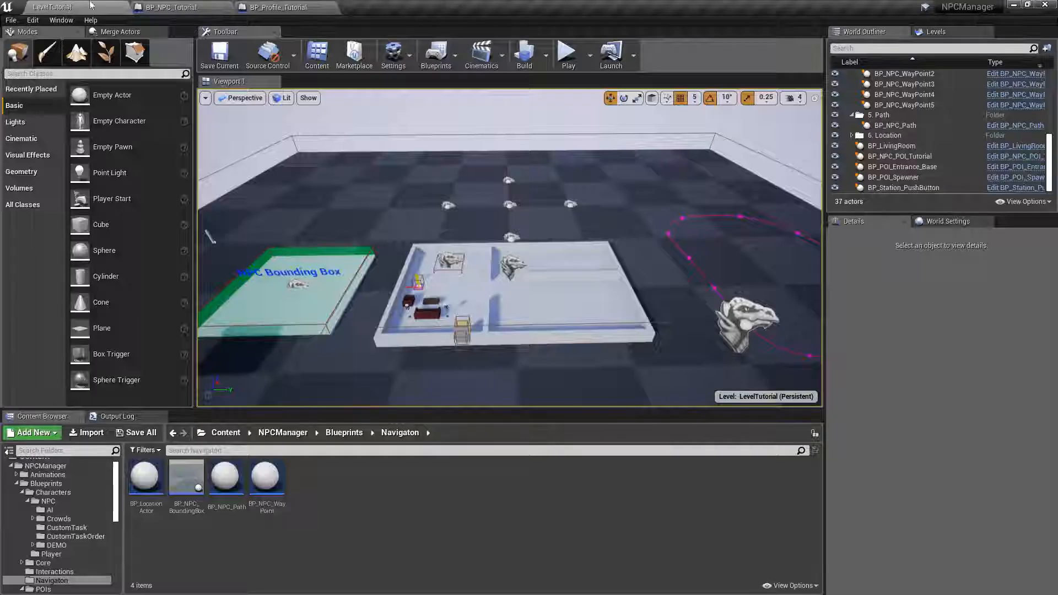
{"action": "left_click", "coordinate": [568, 57]}
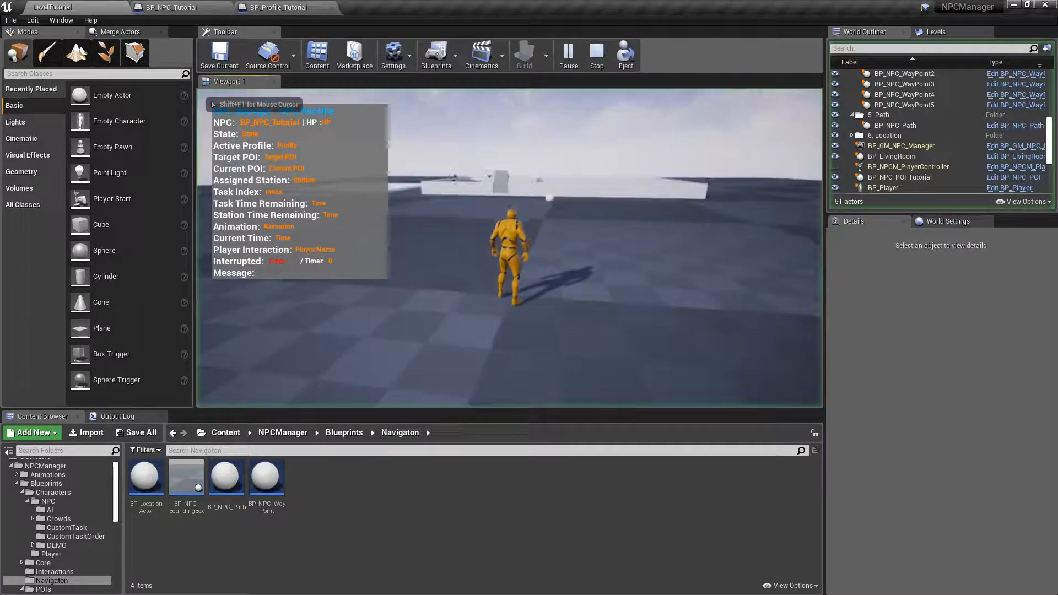
{"action": "key", "text": "w"}
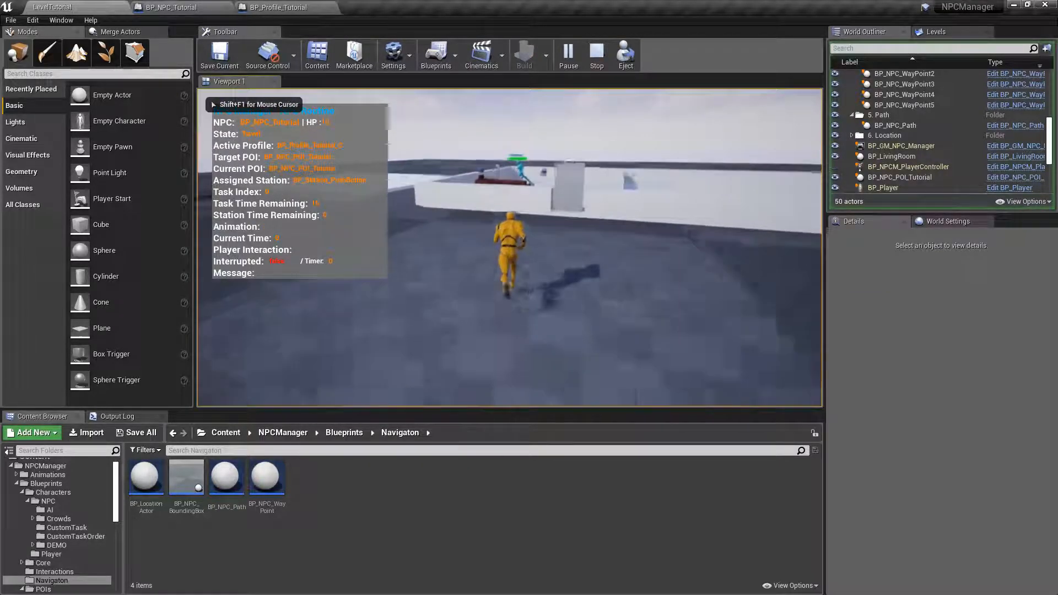
{"action": "key", "text": "w"}
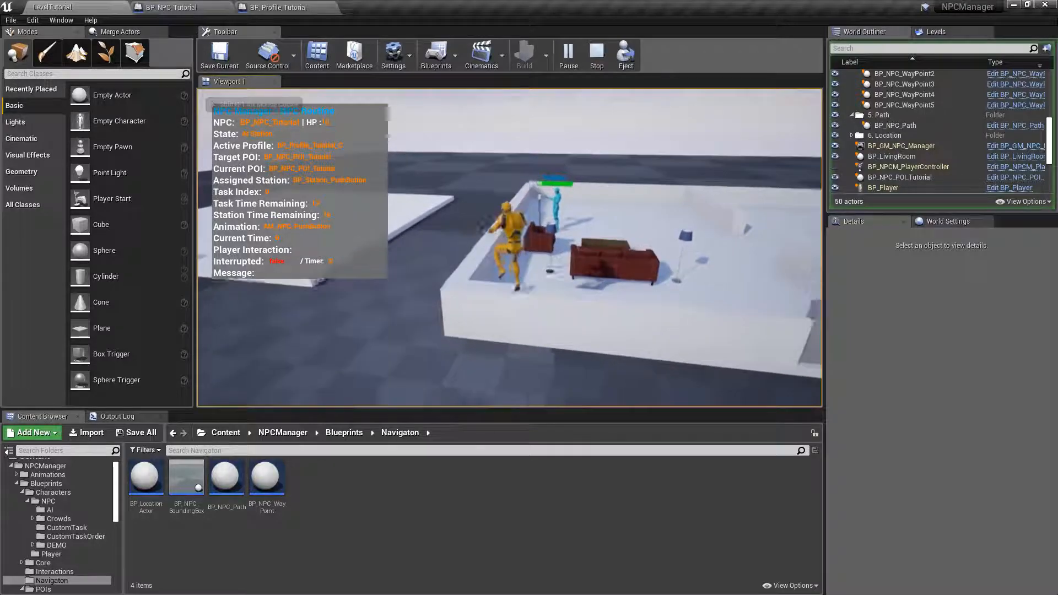
{"action": "key", "text": "w"}
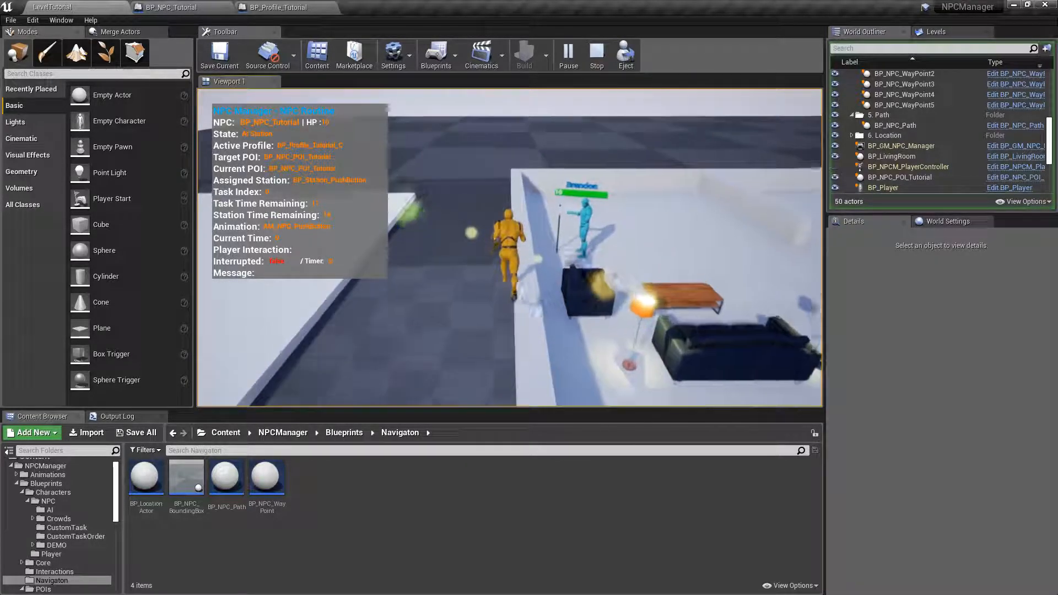
{"action": "key", "text": "w"}
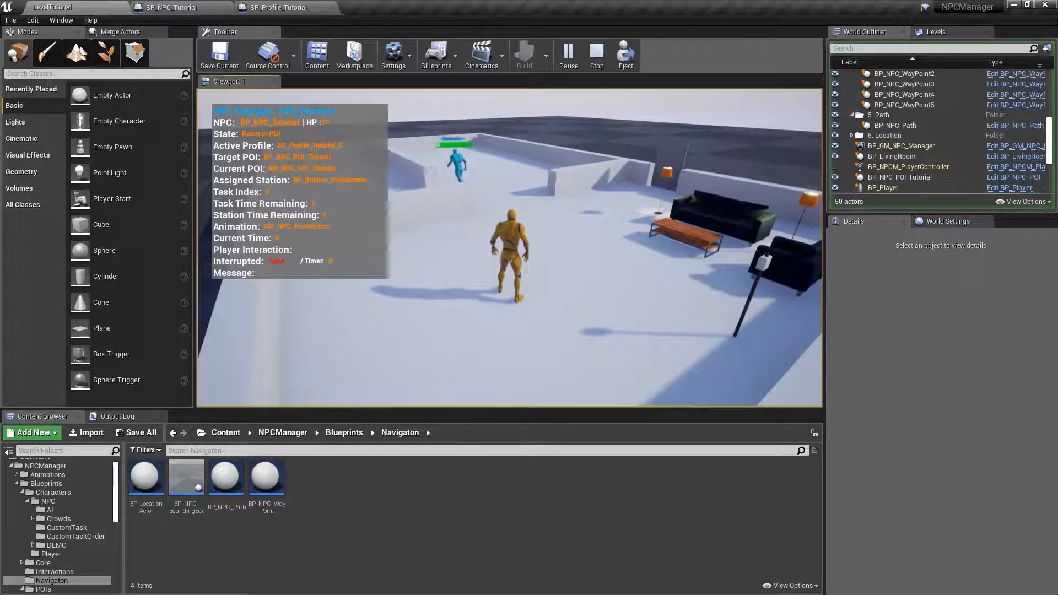
{"action": "key", "text": "w"}
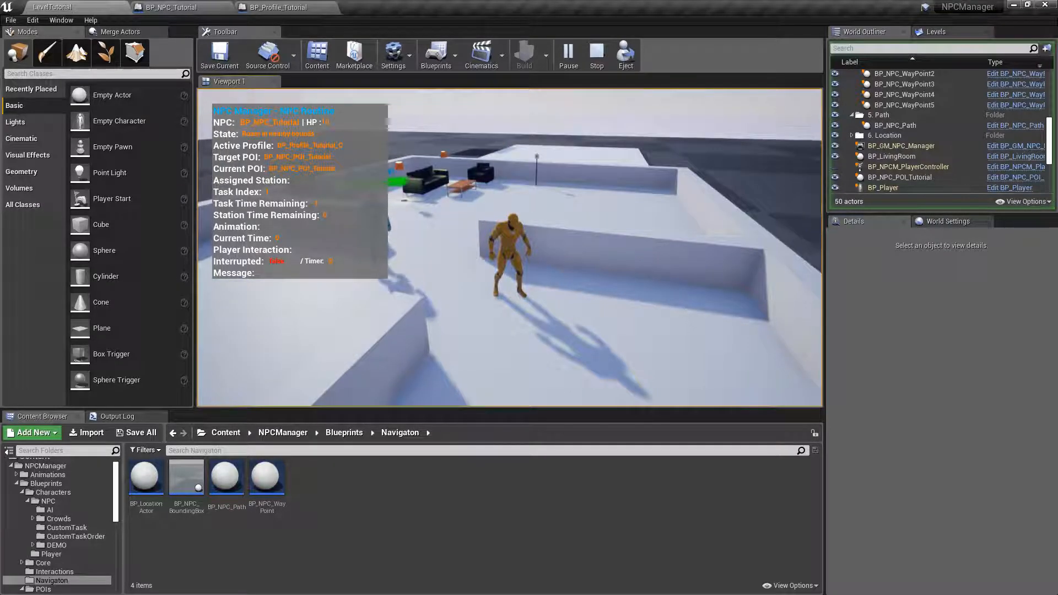
- Follow the NPC from the POI to the nearby bounding box, observe its roaming task there, and end the play session
{"action": "key", "text": "w"}
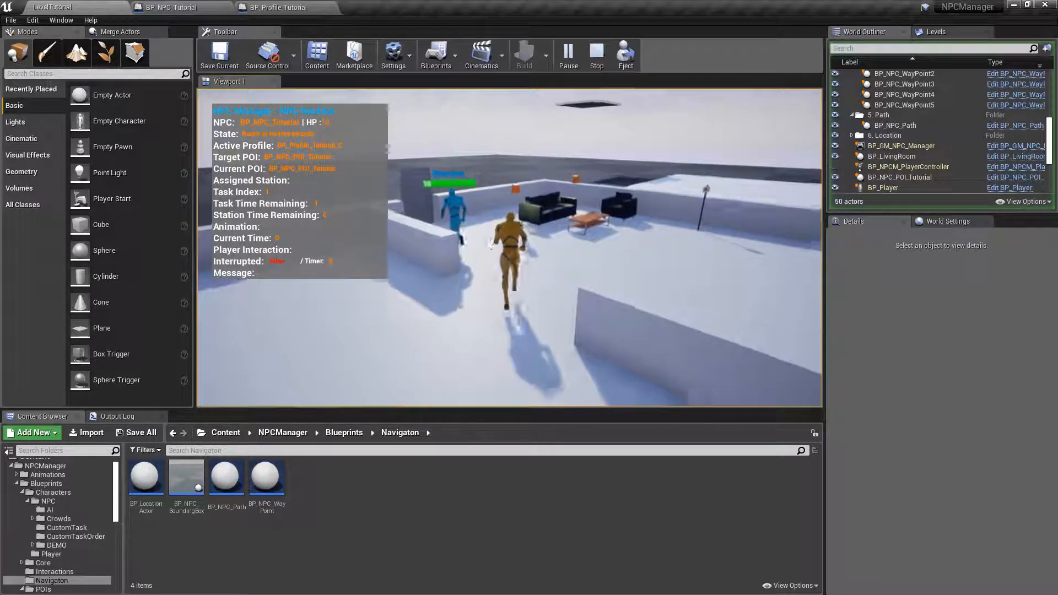
{"action": "key", "text": "w"}
{"action": "key", "text": "w"}
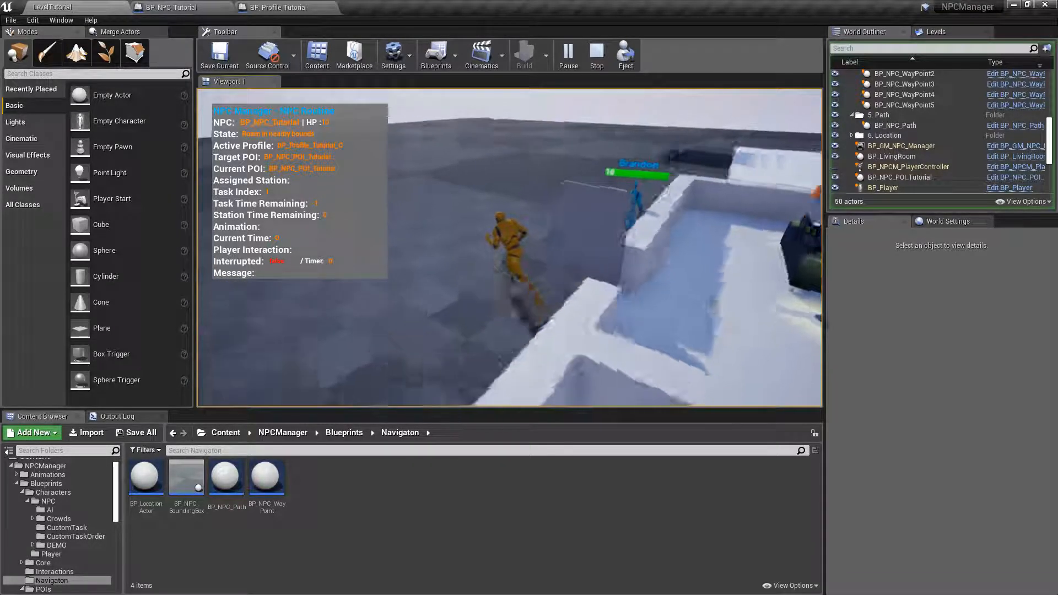
{"action": "key", "text": "w"}
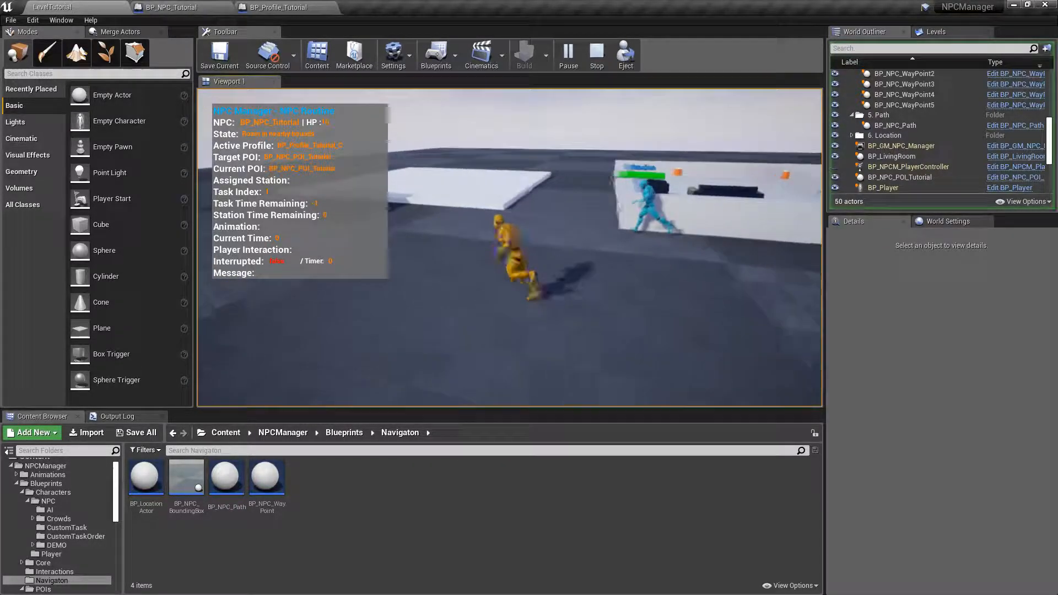
{"action": "key", "text": "w"}
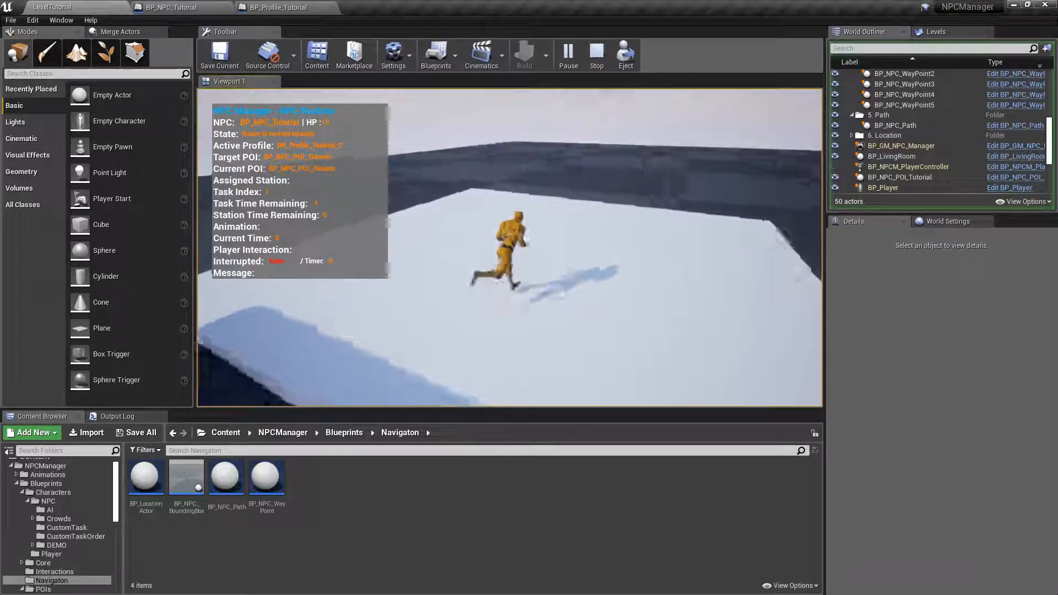
{"action": "key", "text": "a"}
{"action": "key", "text": "w"}
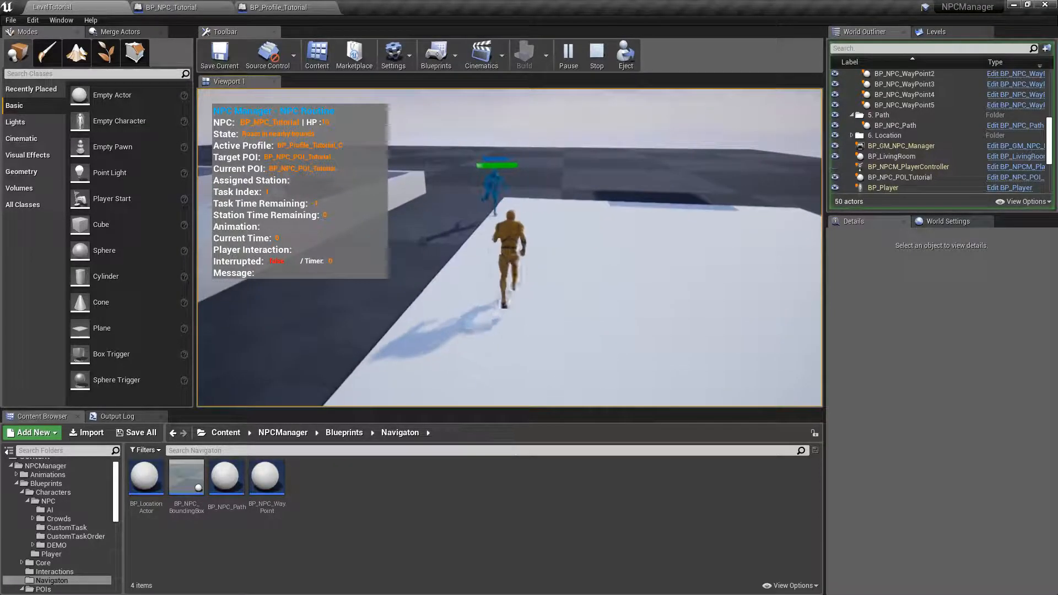
{"action": "key", "text": "s"}
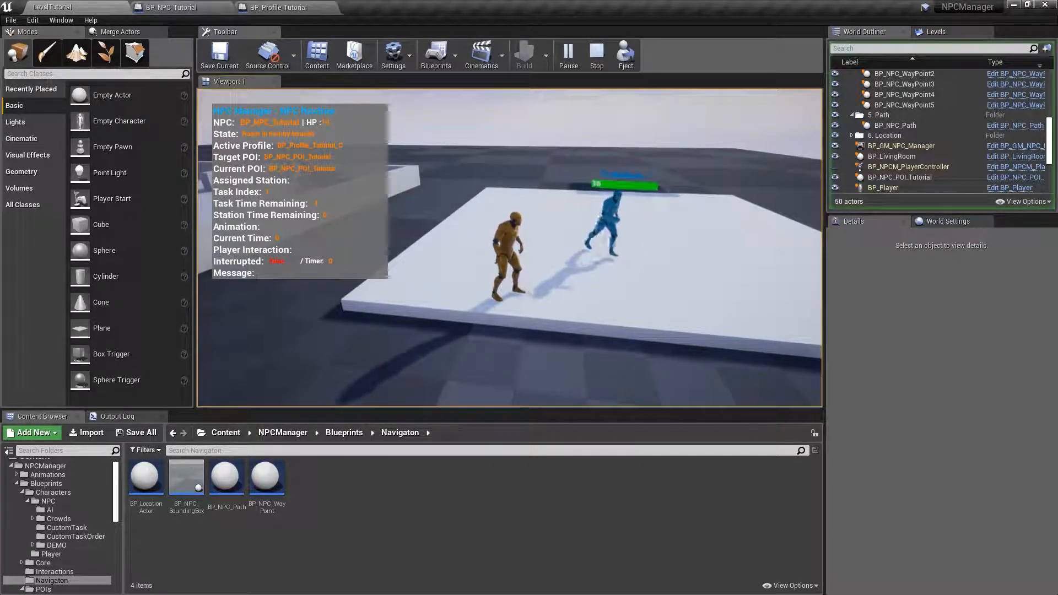
{"action": "key", "text": "d"}
{"action": "key", "text": "s"}
{"action": "key", "text": "a"}
{"action": "key", "text": "w"}
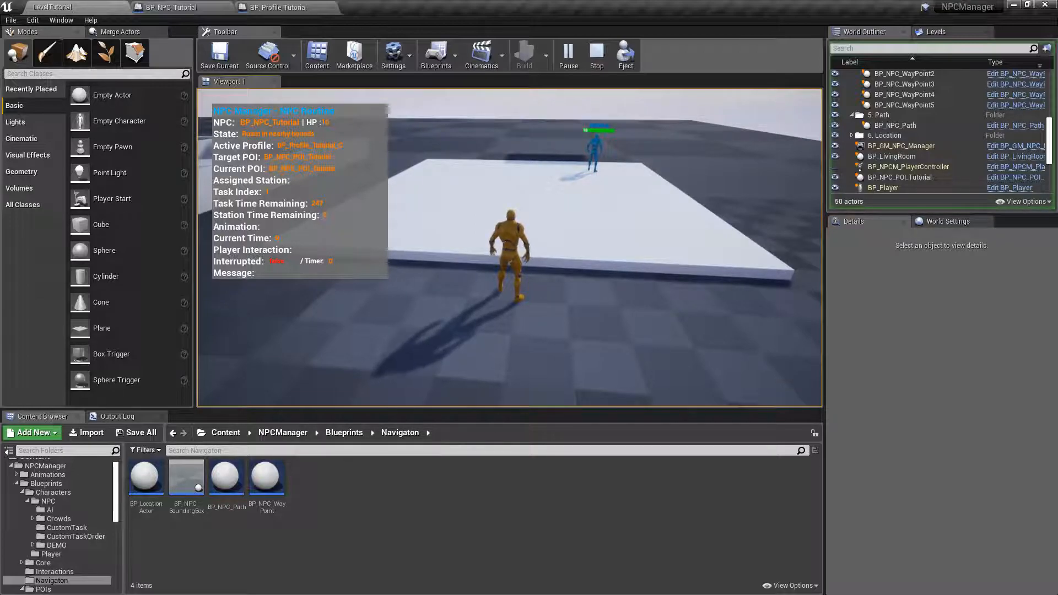
{"action": "key", "text": "w"}
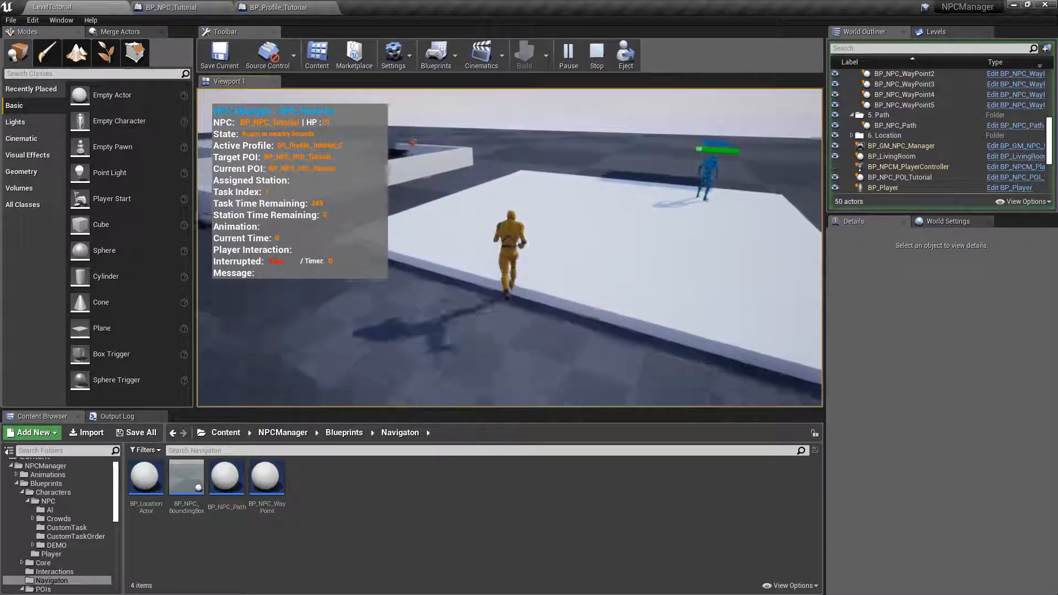
{"action": "key", "text": "s"}
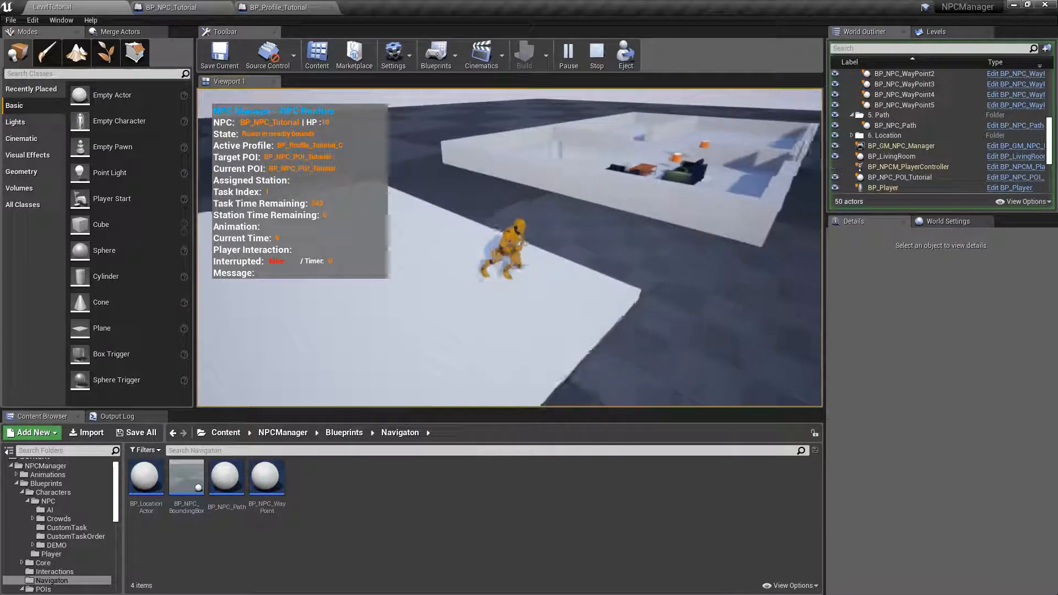
{"action": "key", "text": "w"}
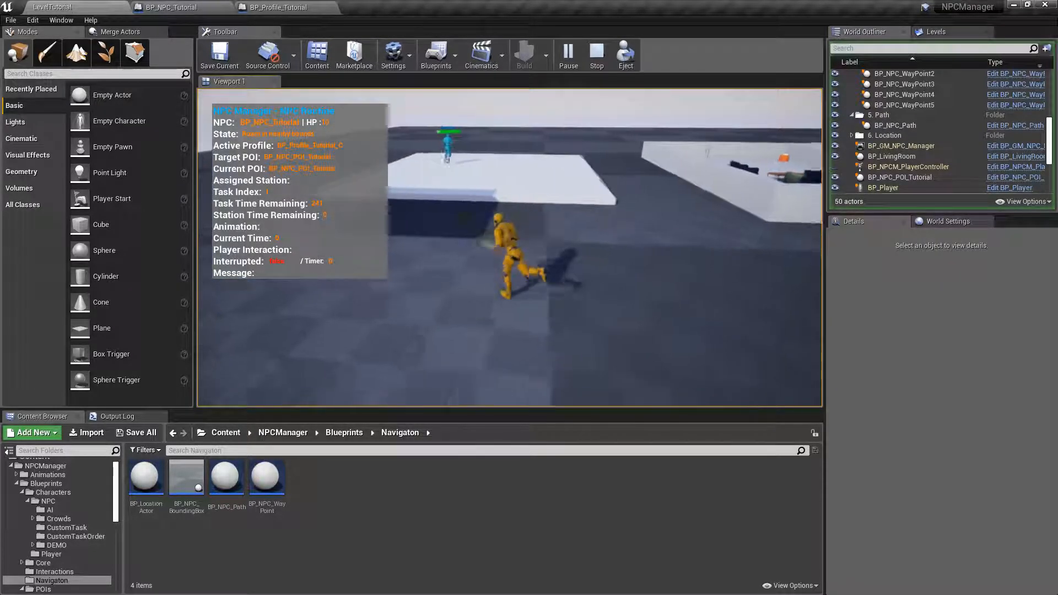
{"action": "key", "text": "Escape"}
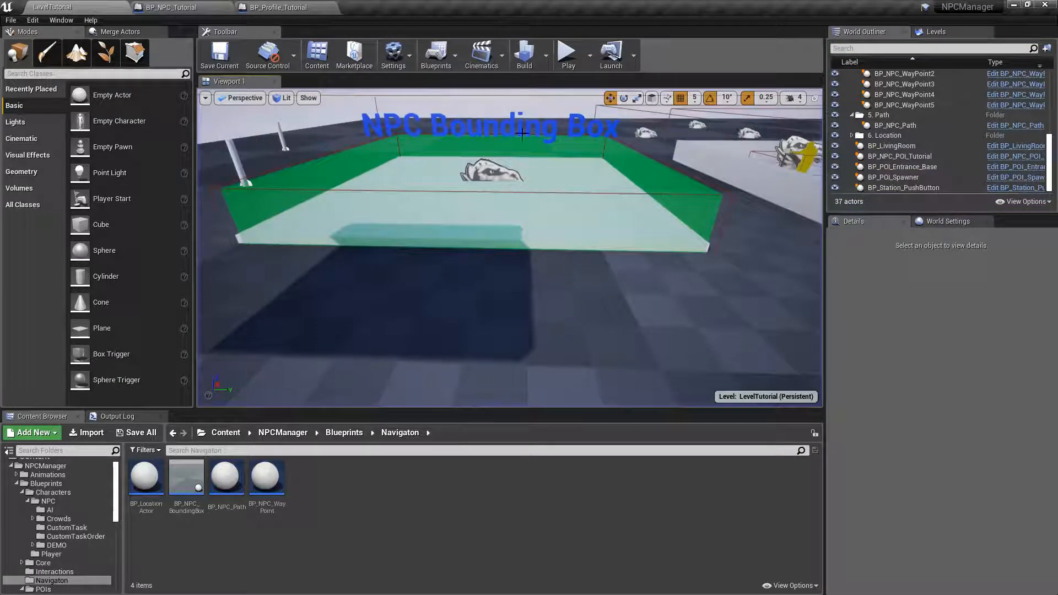
- Select the NPC bounding box in the level and examine where it lies relative to the POI building
{"action": "left_click", "coordinate": [497, 168]}
{"action": "middle_click_drag", "start_coordinate": [497, 168], "coordinate": [524, 154]}
{"action": "scroll", "coordinate": [525, 153], "scroll_direction": "down", "scroll_amount": 8}
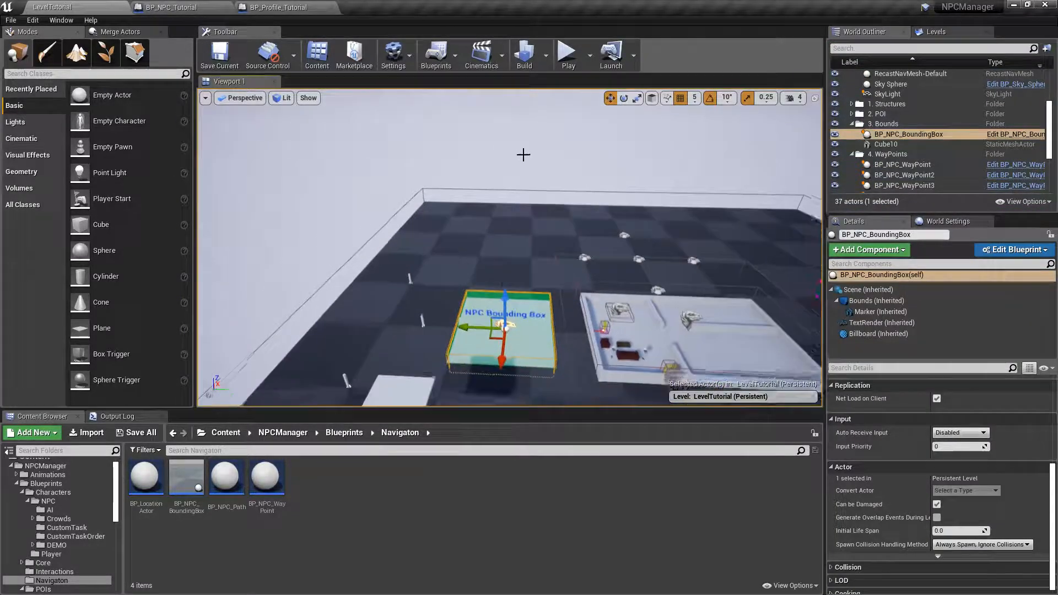
{"action": "middle_click_drag", "start_coordinate": [484, 231], "coordinate": [546, 250]}
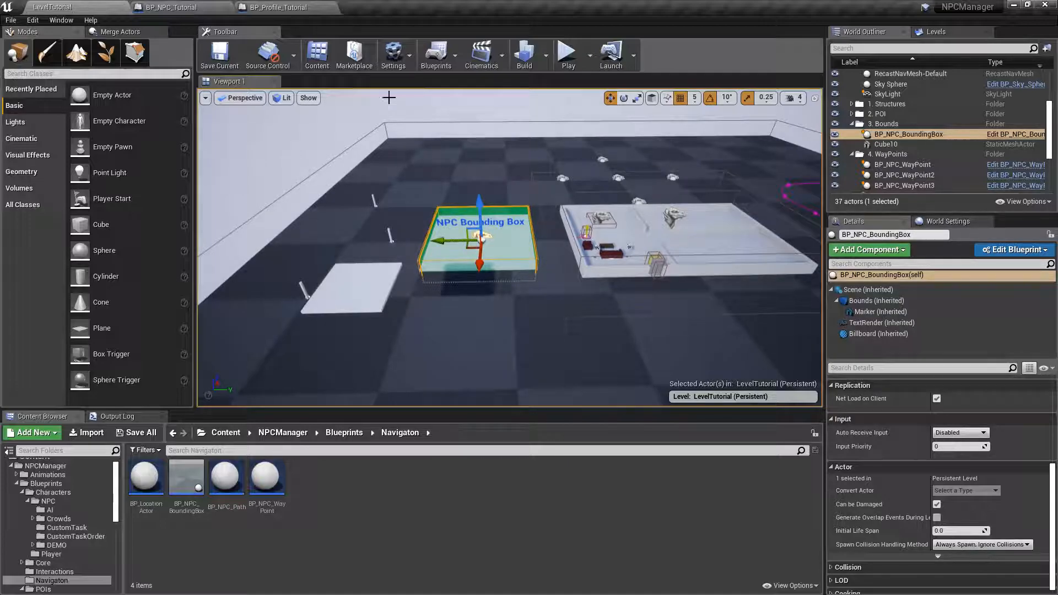
- Return to BP_Profile_Tutorial, collapse the first task and expand the second task's settings in the Task List
{"action": "left_click", "coordinate": [278, 8]}
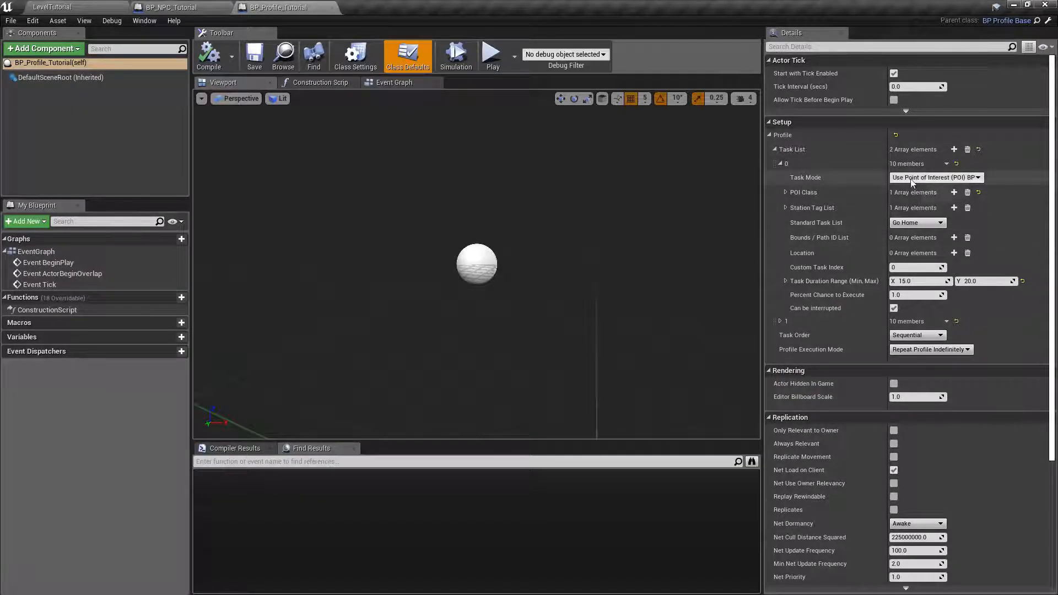
{"action": "left_click", "coordinate": [781, 164]}
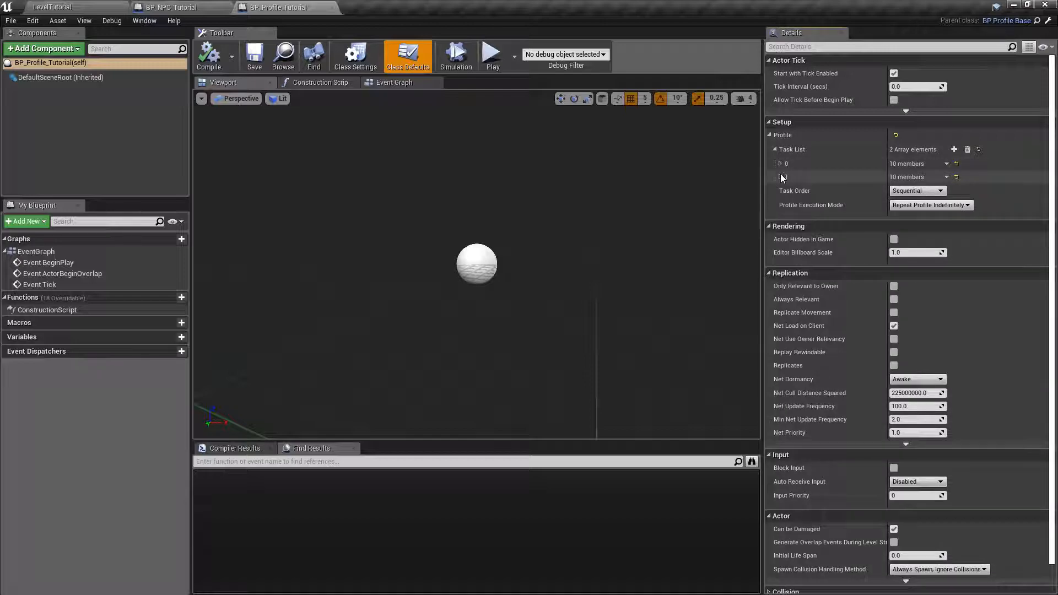
{"action": "left_click", "coordinate": [781, 177]}
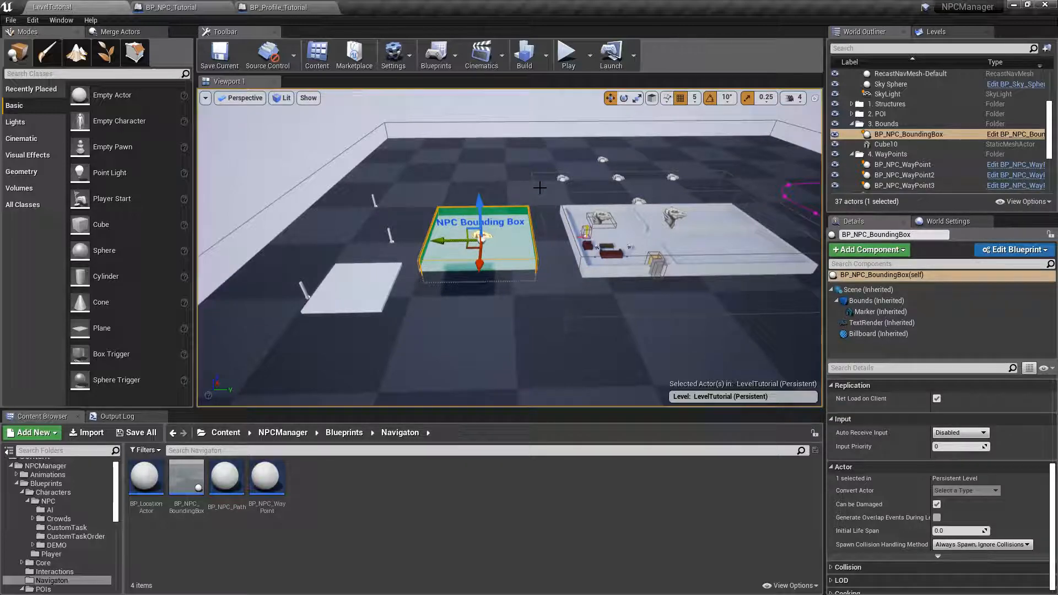
- Compare the level bounding box's Bounds ID setting with the second task's Bounds / Path ID List in the profile
{"action": "scroll", "coordinate": [938, 441], "scroll_direction": "up", "scroll_amount": 5}
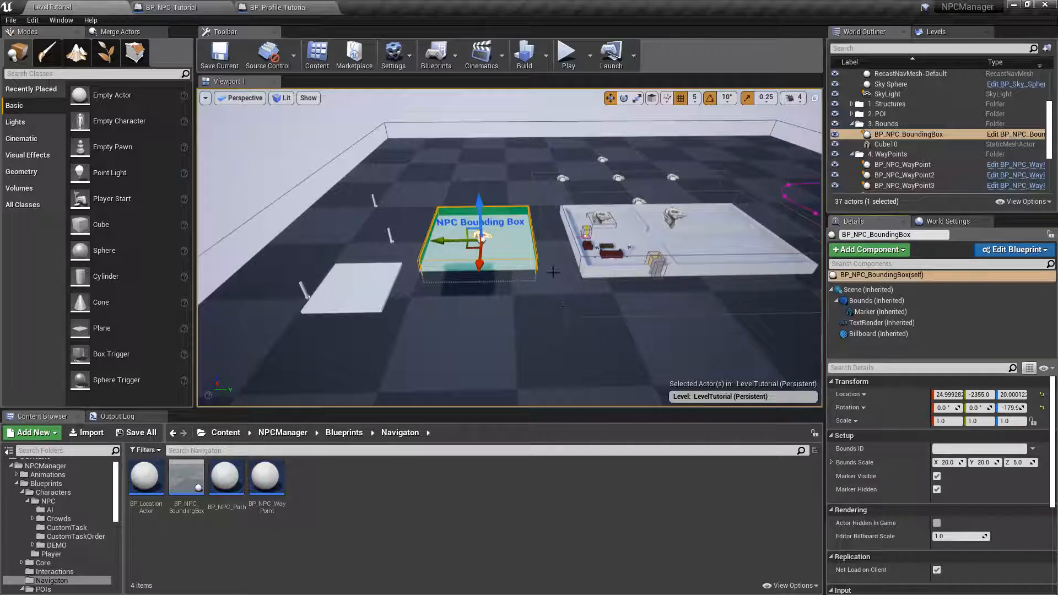
{"action": "left_click", "coordinate": [279, 7]}
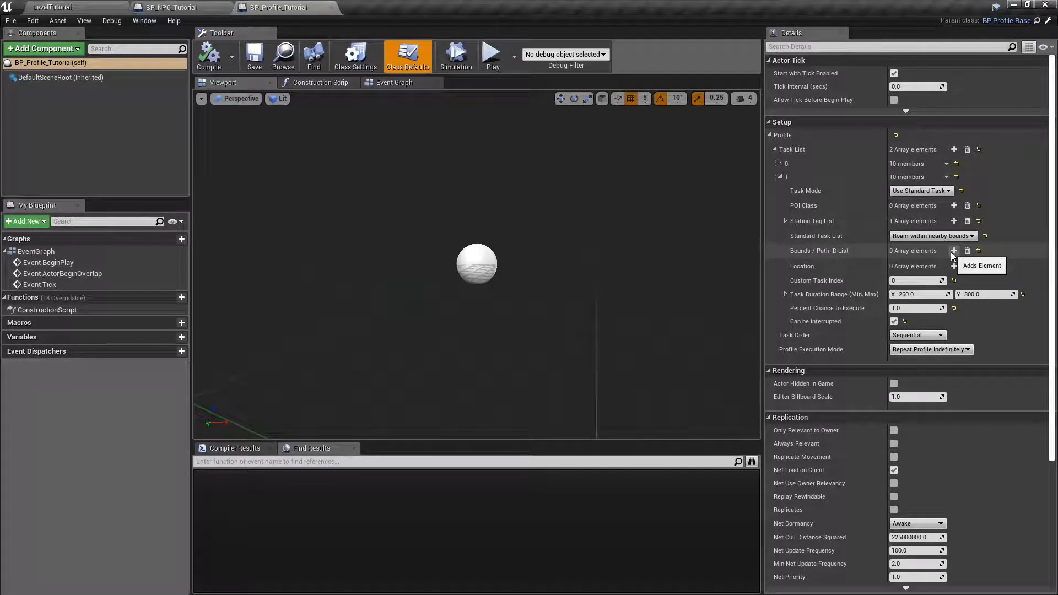
{"action": "left_click", "coordinate": [103, 6]}
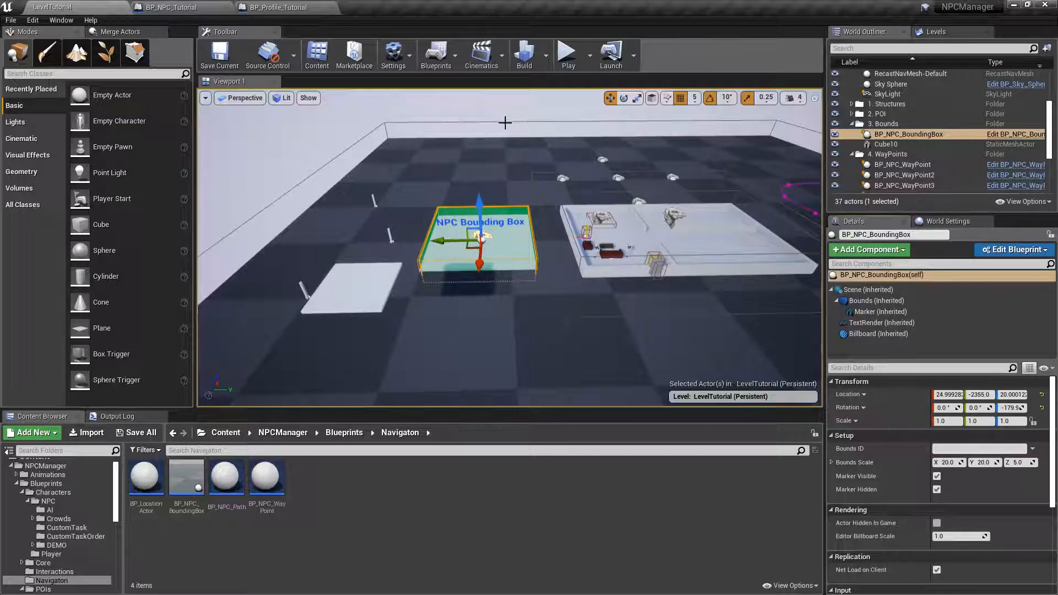
{"action": "left_click", "coordinate": [278, 7]}
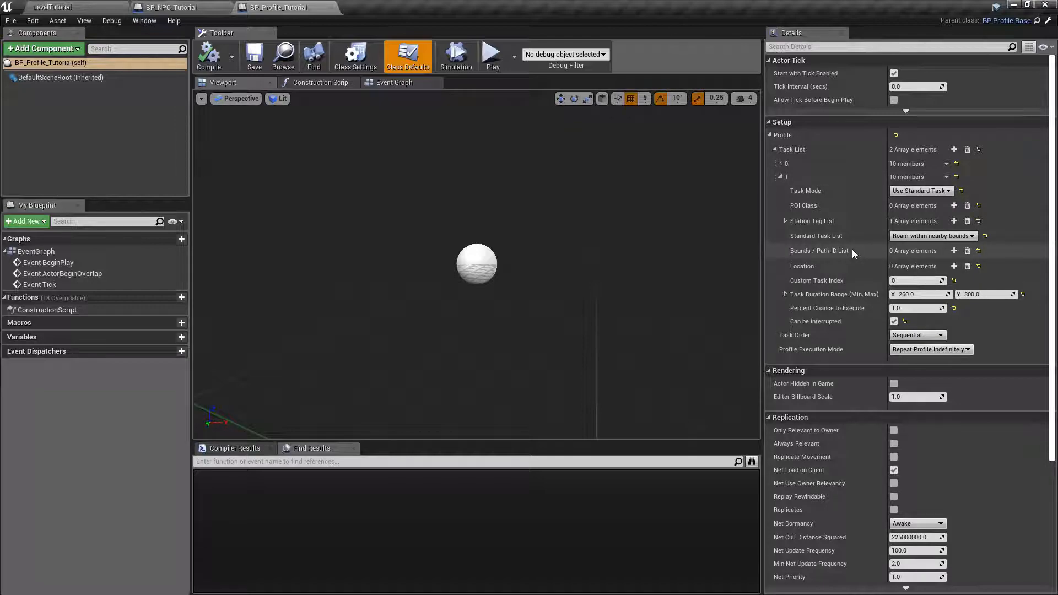
{"action": "left_click", "coordinate": [100, 7]}
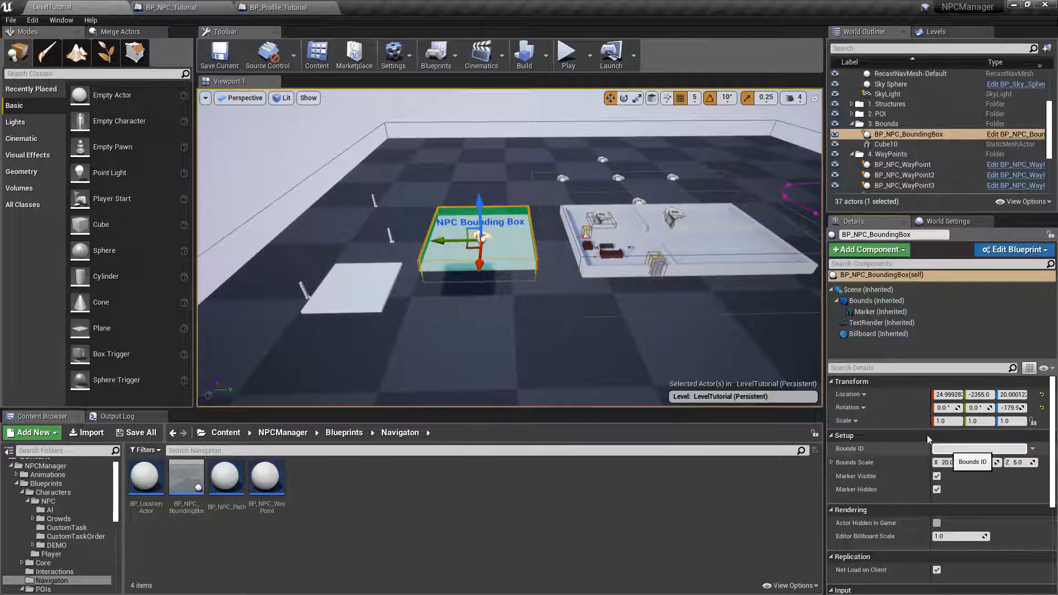
{"action": "left_click", "coordinate": [281, 8]}
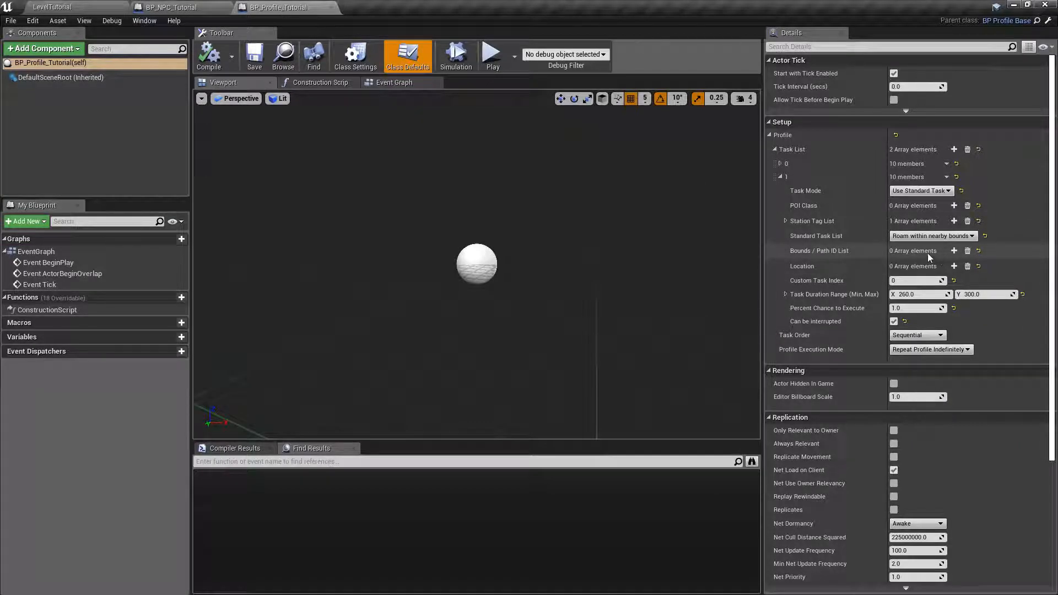
{"action": "mouse_move", "coordinate": [909, 252]}
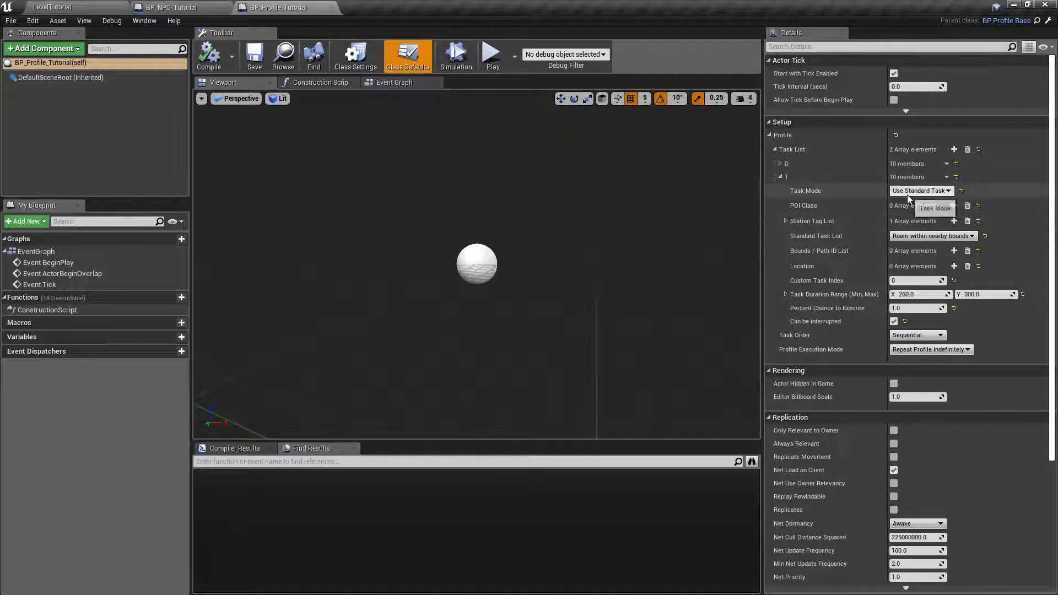
- Set the second task's standard task to Find nearby waypoint, and compile and save the profile blueprint
{"action": "left_click", "coordinate": [938, 237]}
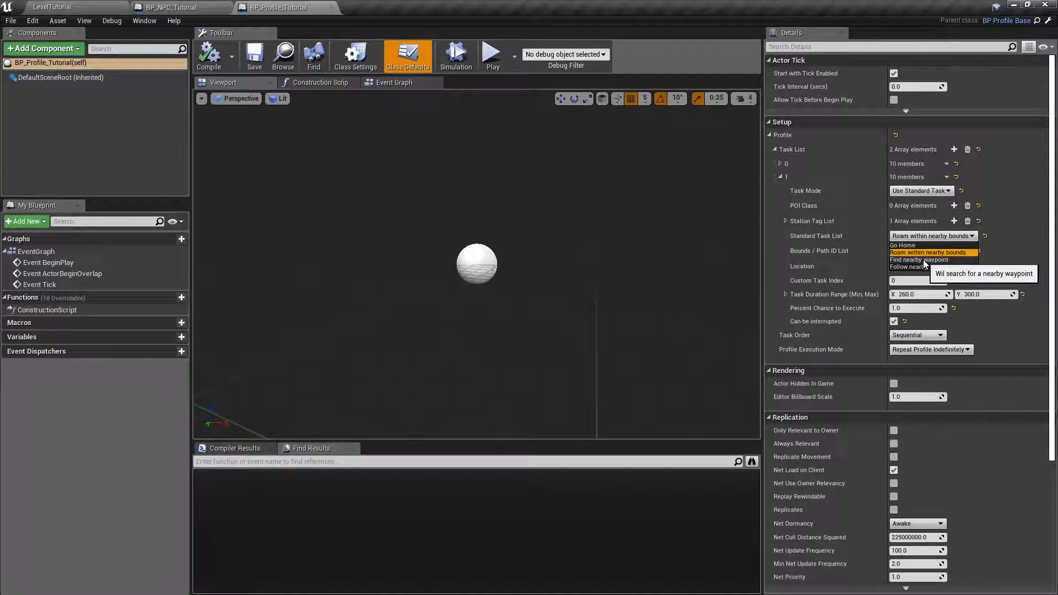
{"action": "left_click", "coordinate": [924, 262]}
{"action": "left_click", "coordinate": [212, 62]}
{"action": "left_click", "coordinate": [254, 55]}
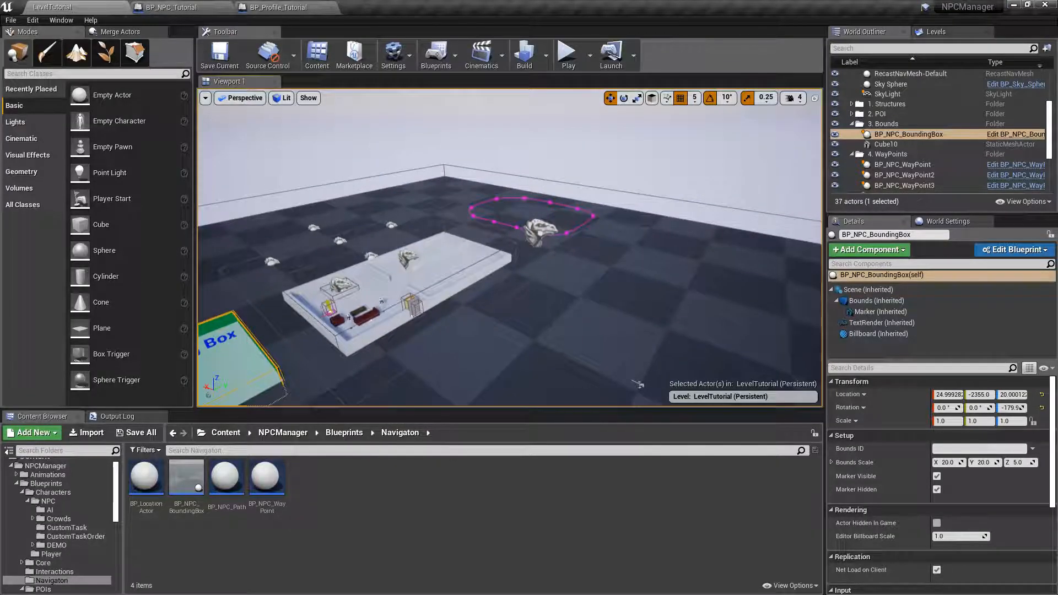
- Inspect the NPC path and the group of waypoints in the level, selecting BP_NPC_Path and BP_NPC_WayPoint4 to view their settings
{"action": "mouse_move", "coordinate": [628, 174]}
{"action": "right_mouse_down"}
{"action": "mouse_move", "coordinate": [650, 174]}
{"action": "mouse_move", "coordinate": [653, 187]}
{"action": "mouse_move", "coordinate": [628, 173]}
{"action": "right_mouse_up"}
{"action": "key", "text": "w"}
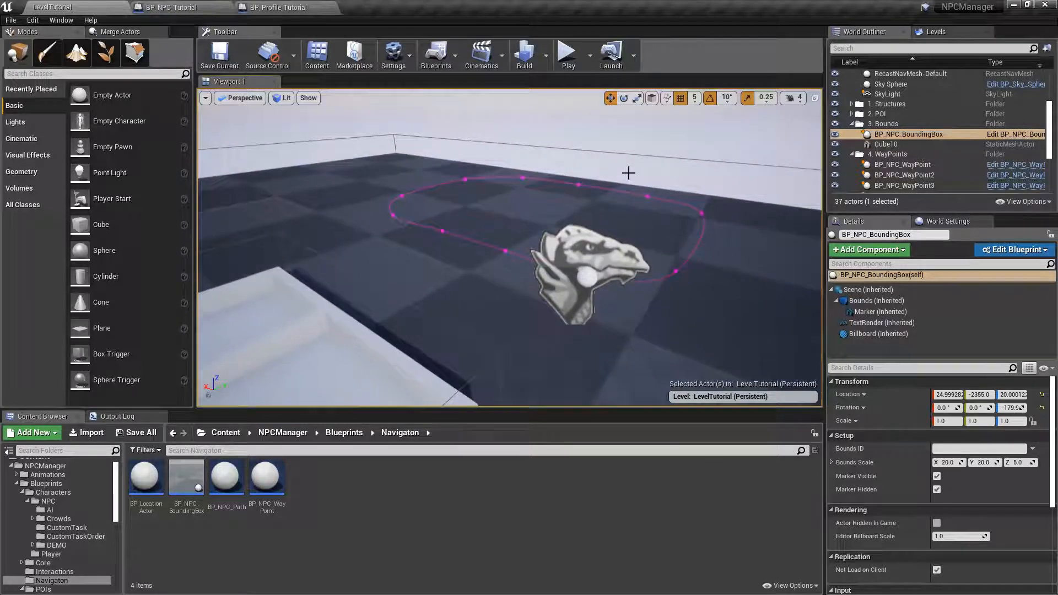
{"action": "left_click", "coordinate": [576, 252]}
{"action": "right_click_drag", "start_coordinate": [576, 252], "coordinate": [571, 264]}
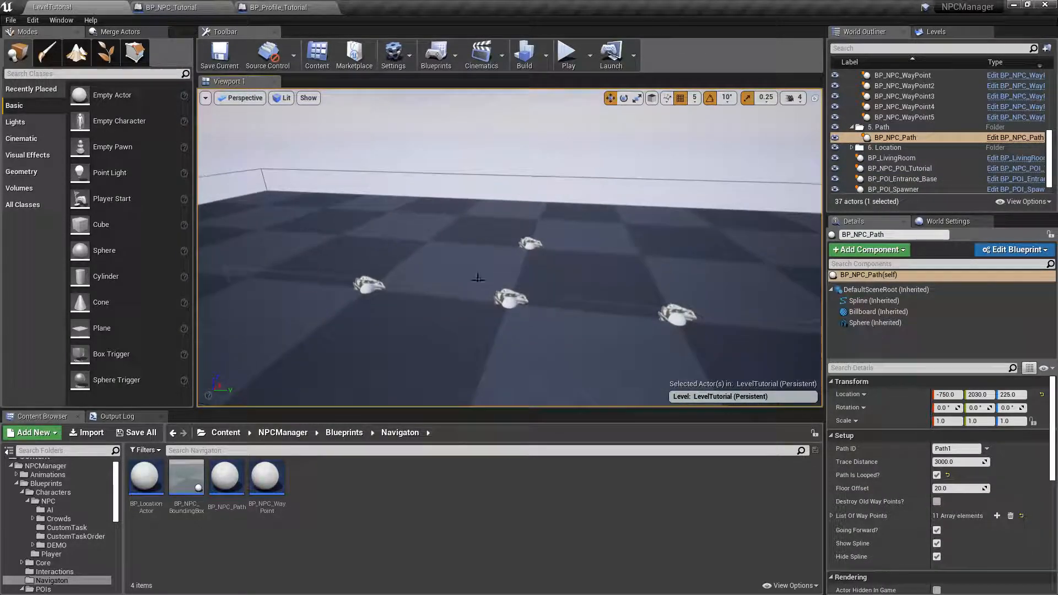
{"action": "left_click", "coordinate": [510, 298]}
{"action": "left_click", "coordinate": [531, 245]}
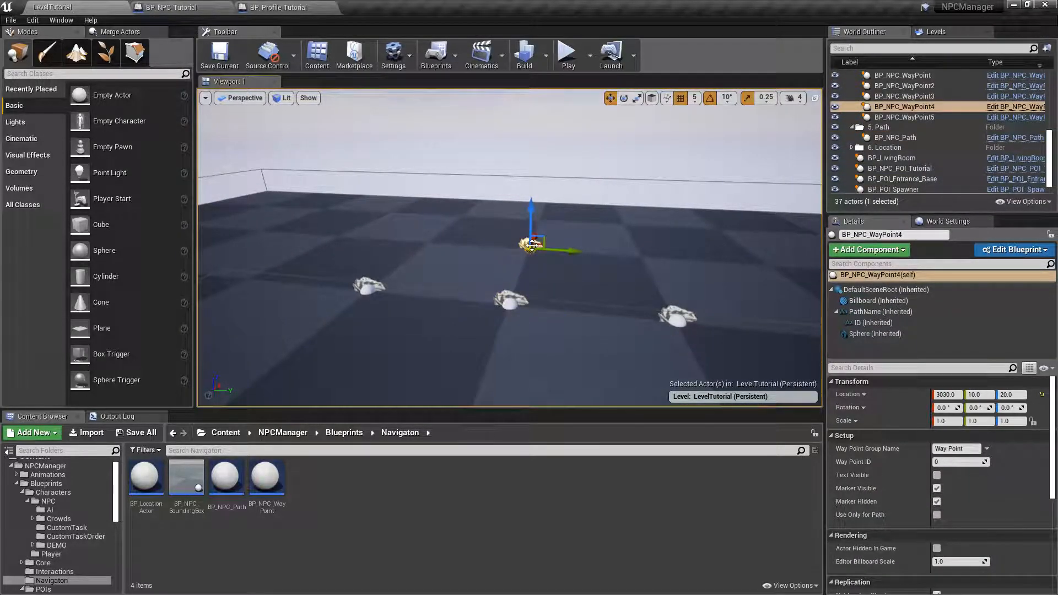
- Compare the waypoints' settings by selecting them one after another, ending with BP_NPC_WayPoint5
{"action": "left_click", "coordinate": [677, 319]}
{"action": "left_click", "coordinate": [510, 300]}
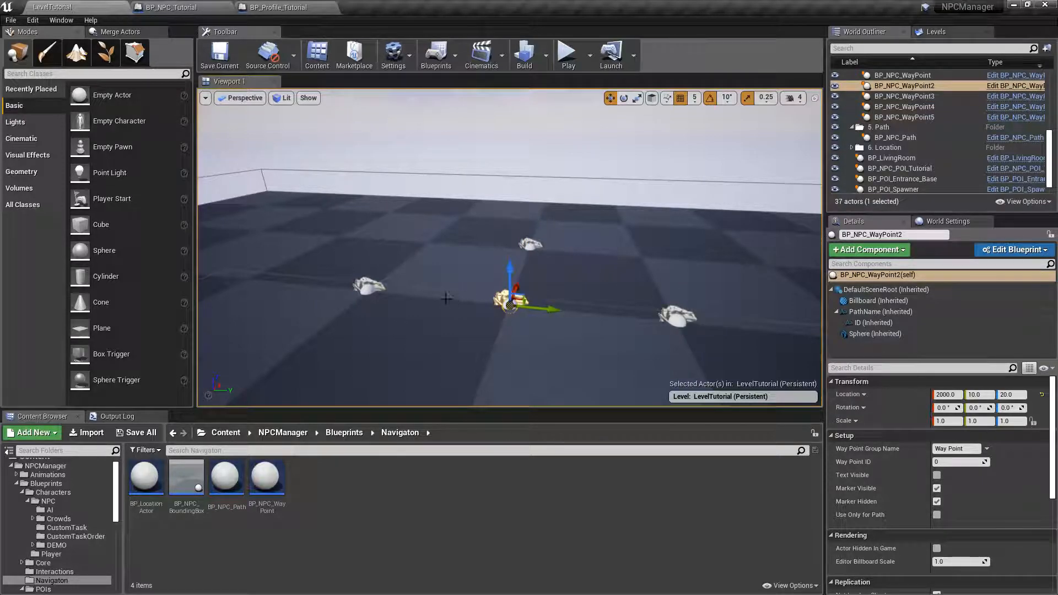
{"action": "left_click", "coordinate": [378, 287]}
{"action": "key", "text": "f"}
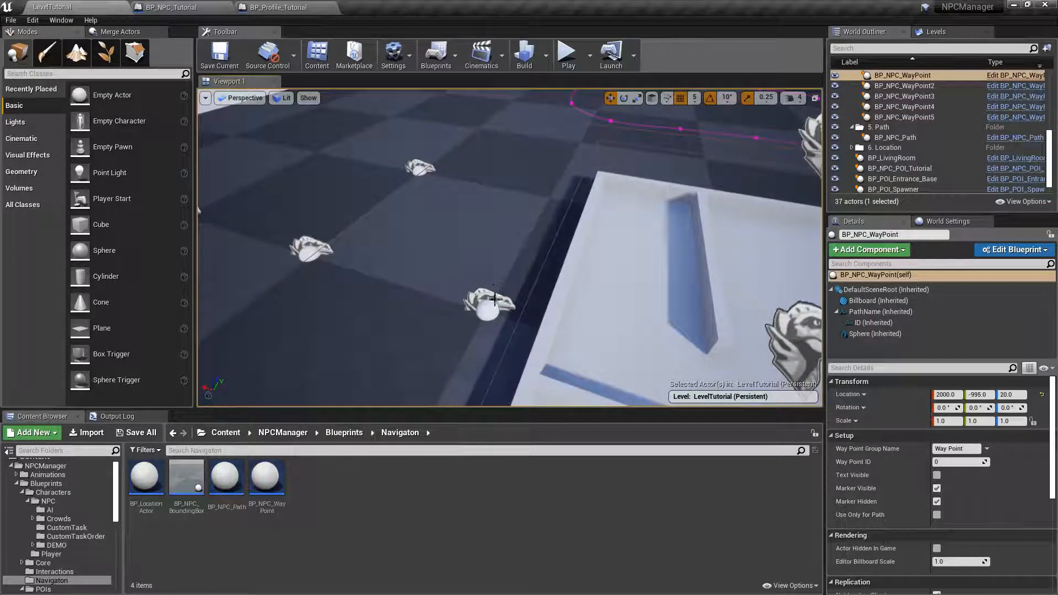
{"action": "right_click_drag", "start_coordinate": [544, 264], "coordinate": [491, 242]}
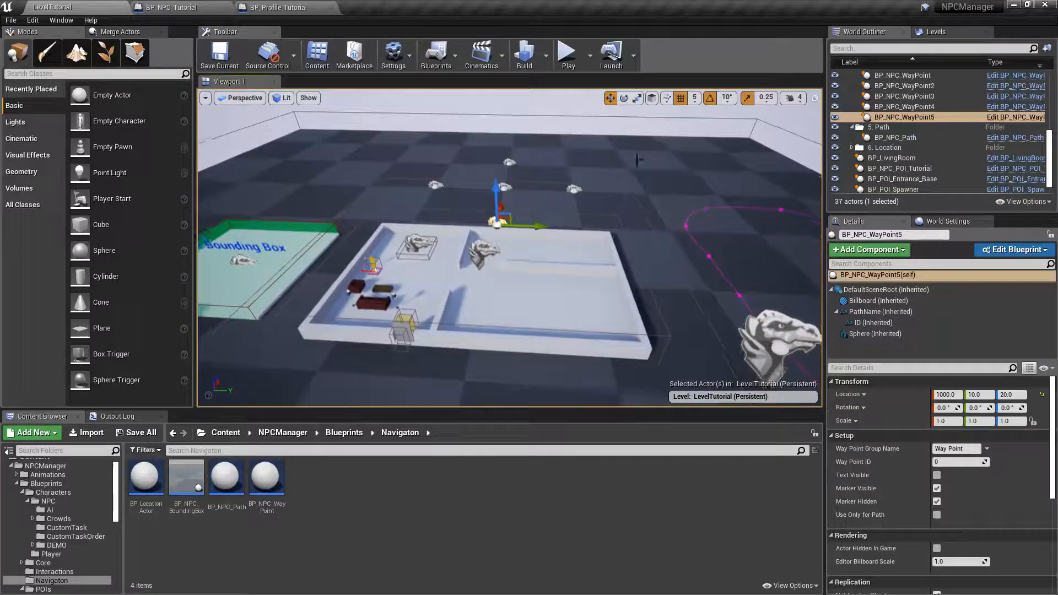
- Play the level and run the player character to the furnished room to watch the NPC perform its first task
{"action": "left_click", "coordinate": [574, 61]}
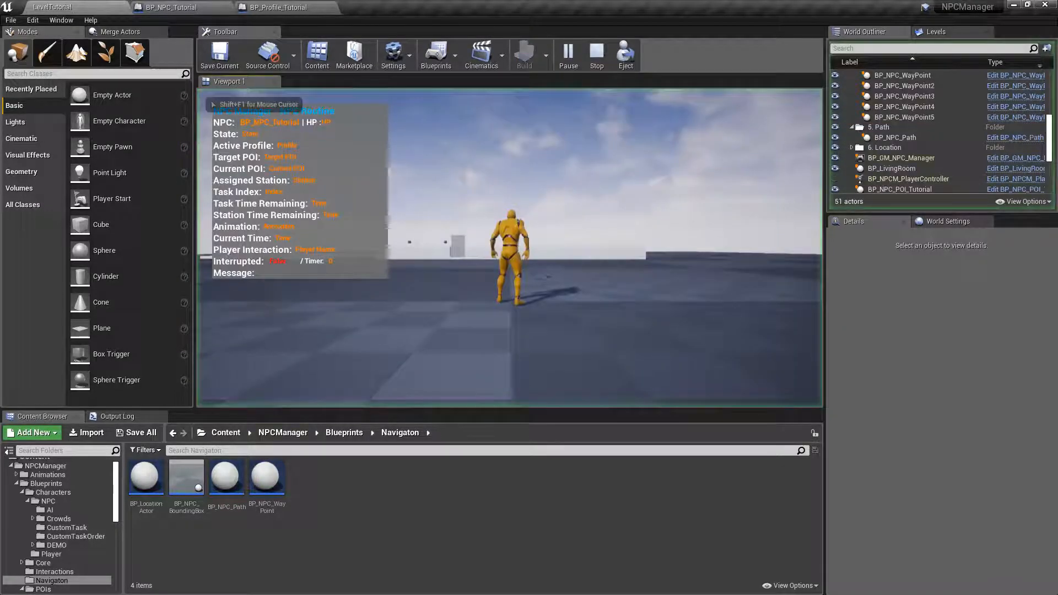
{"action": "key", "text": "w"}
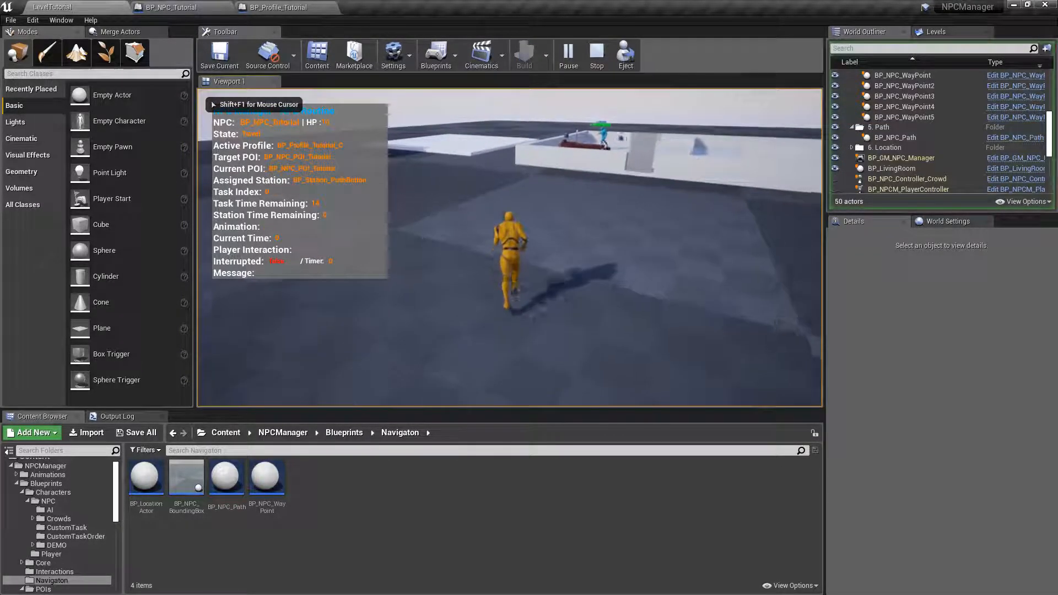
{"action": "key", "text": "w"}
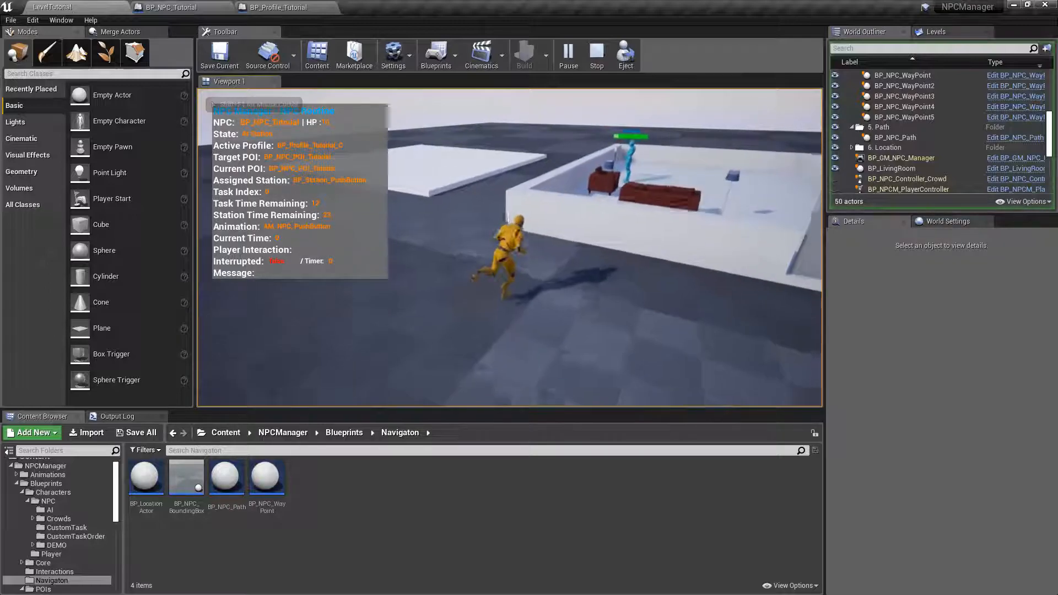
{"action": "key", "text": "w"}
{"action": "key", "text": "space"}
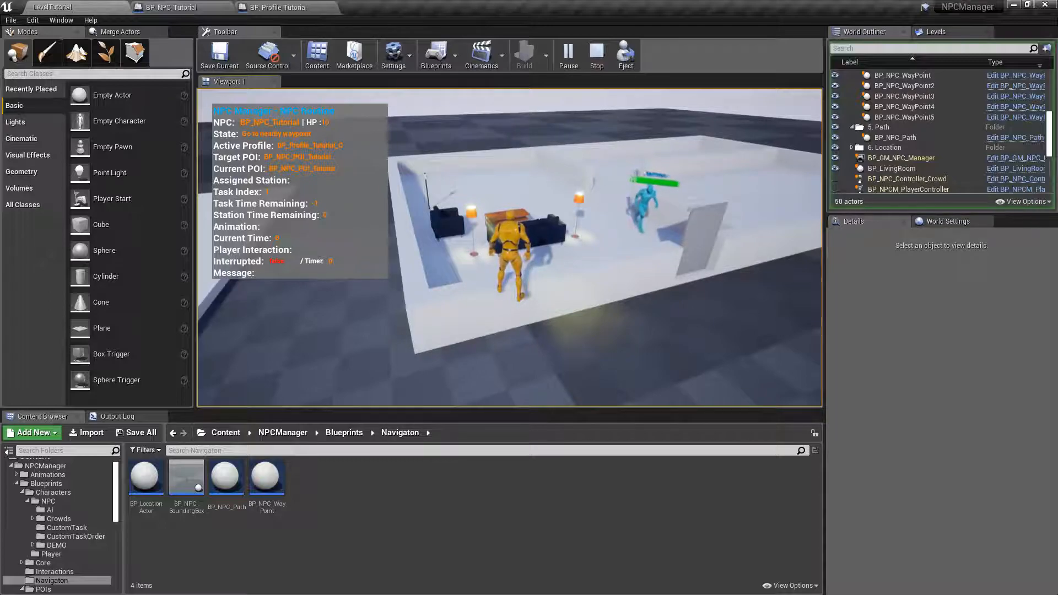
- Run the player across the building's wall onto the open floor and look back as the NPC leaves for its waypoint
{"action": "key", "text": "a"}
{"action": "key", "text": "space"}
{"action": "key", "text": "w"}
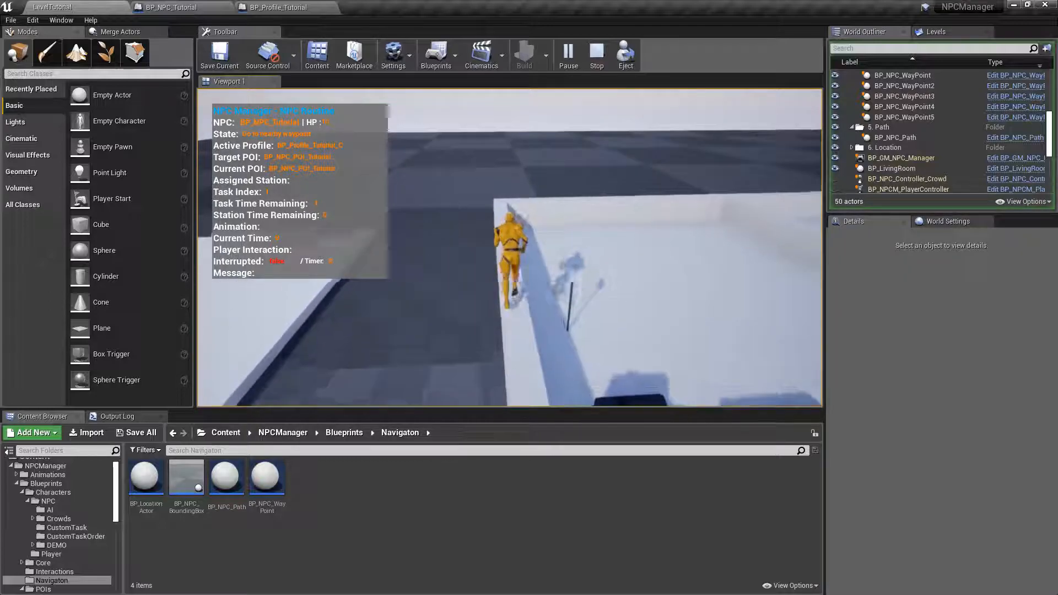
{"action": "key", "text": "space"}
{"action": "key", "text": "w"}
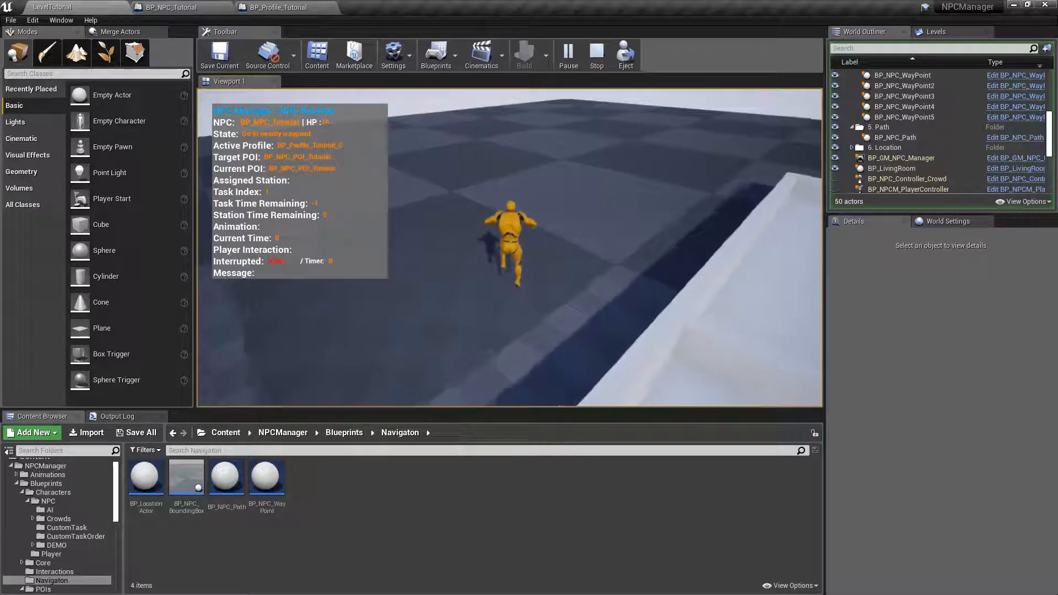
{"action": "key", "text": "w"}
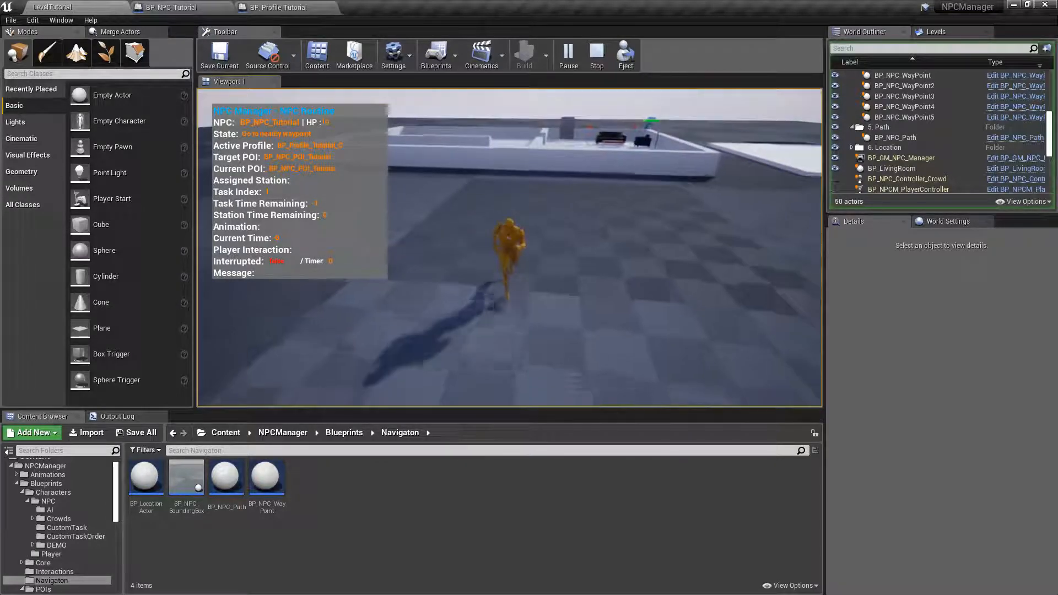
{"action": "key", "text": "w"}
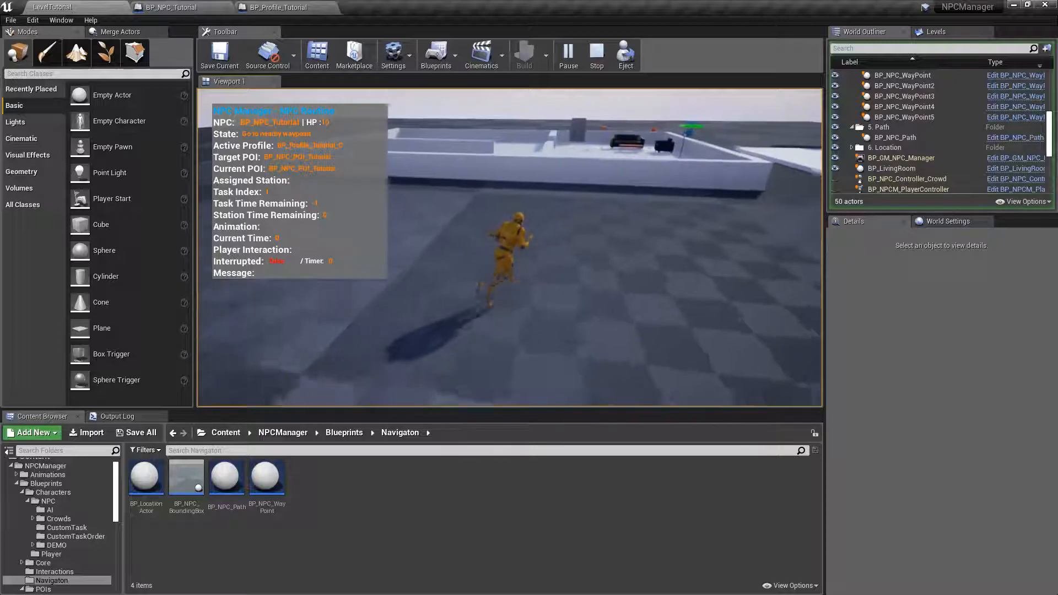
{"action": "key", "text": "w"}
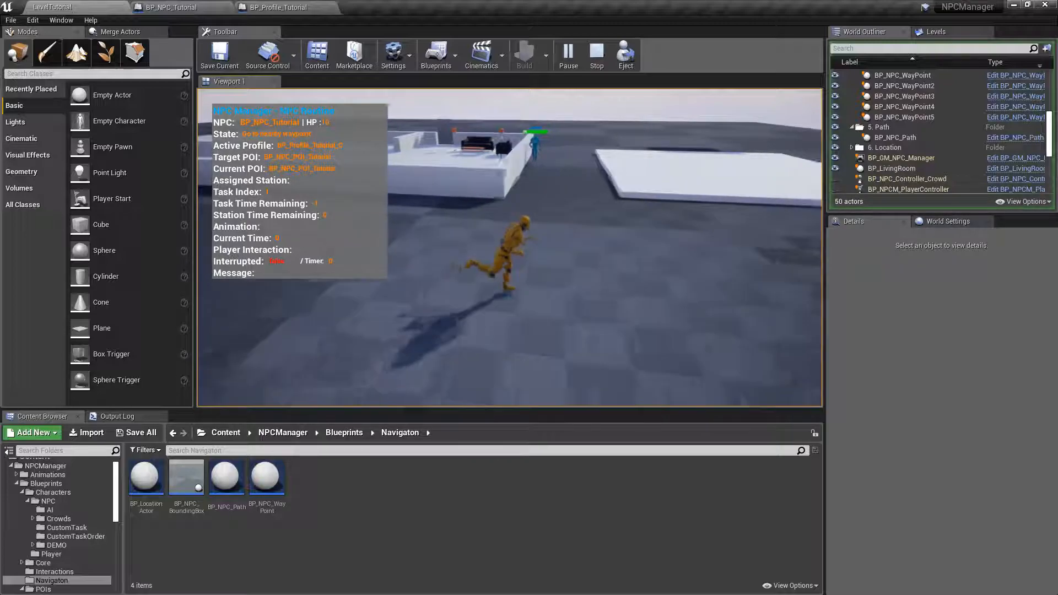
- Follow the NPC with the player to check its movement between nearby waypoints, and stop the play session
{"action": "key", "text": "a"}
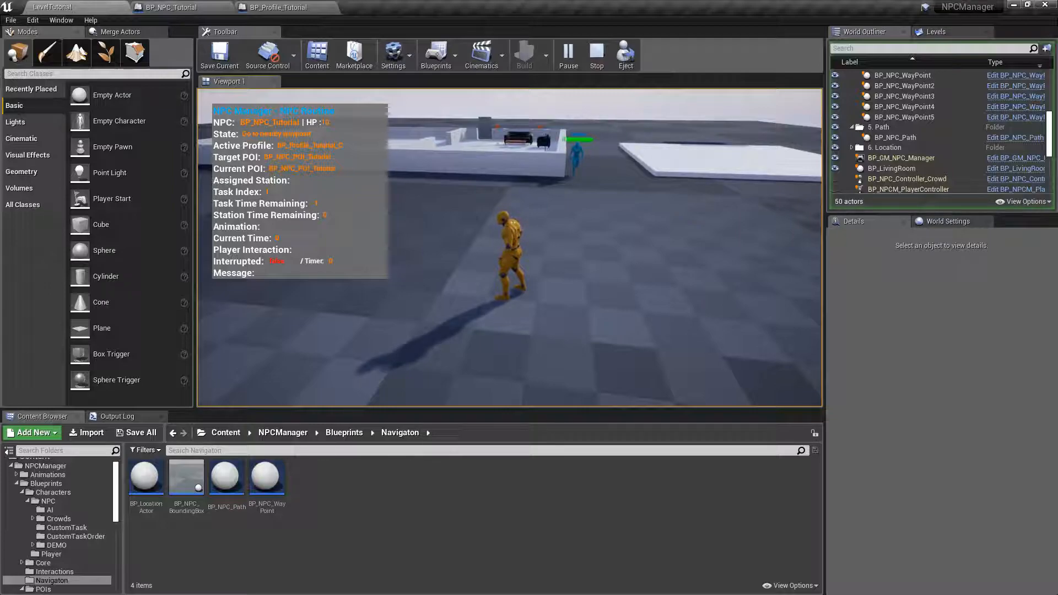
{"action": "key", "text": "w"}
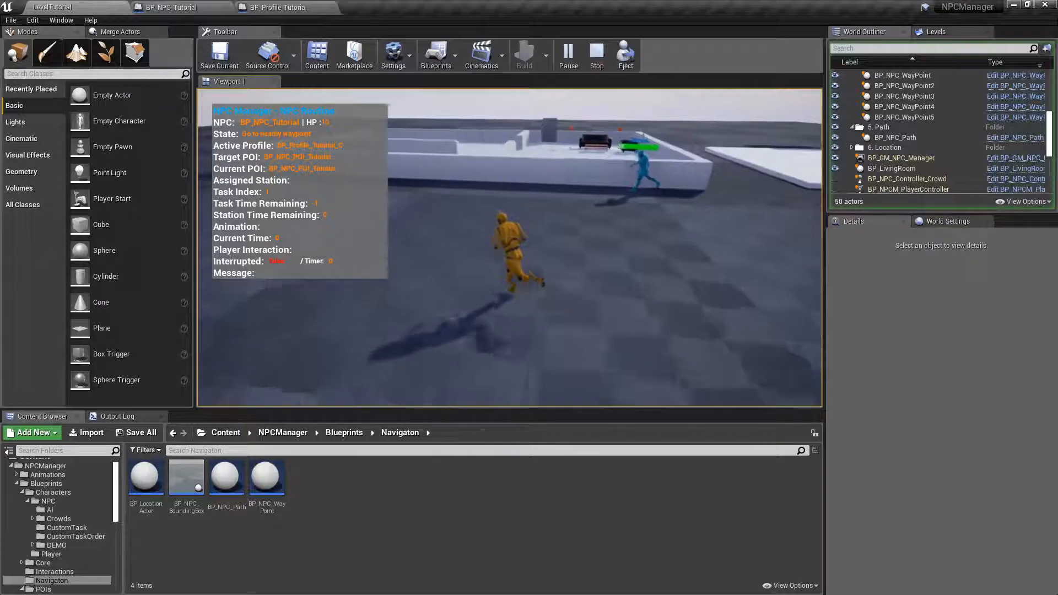
{"action": "key", "text": "w"}
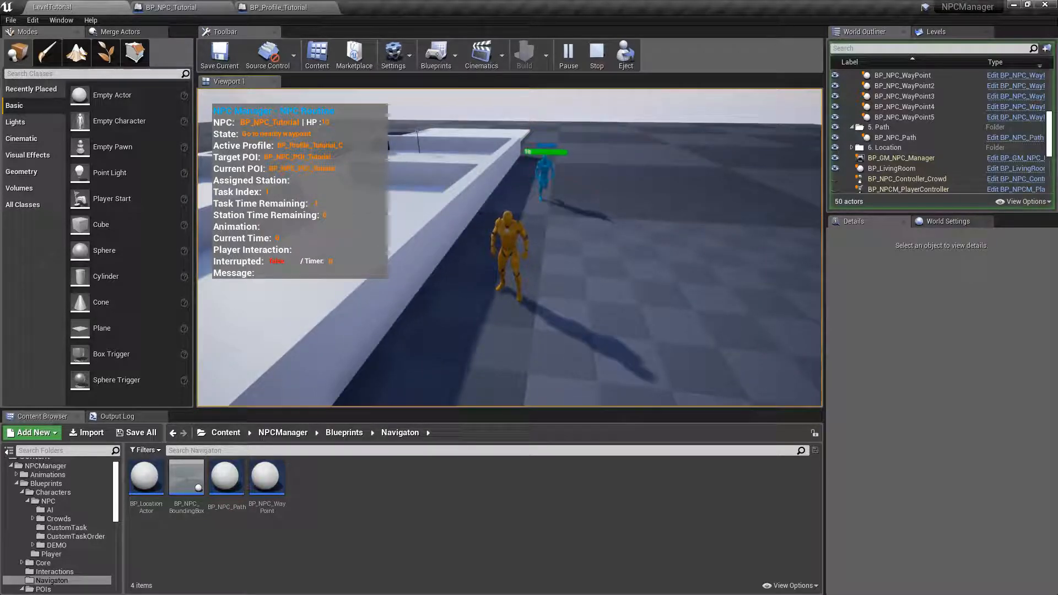
{"action": "key", "text": "w"}
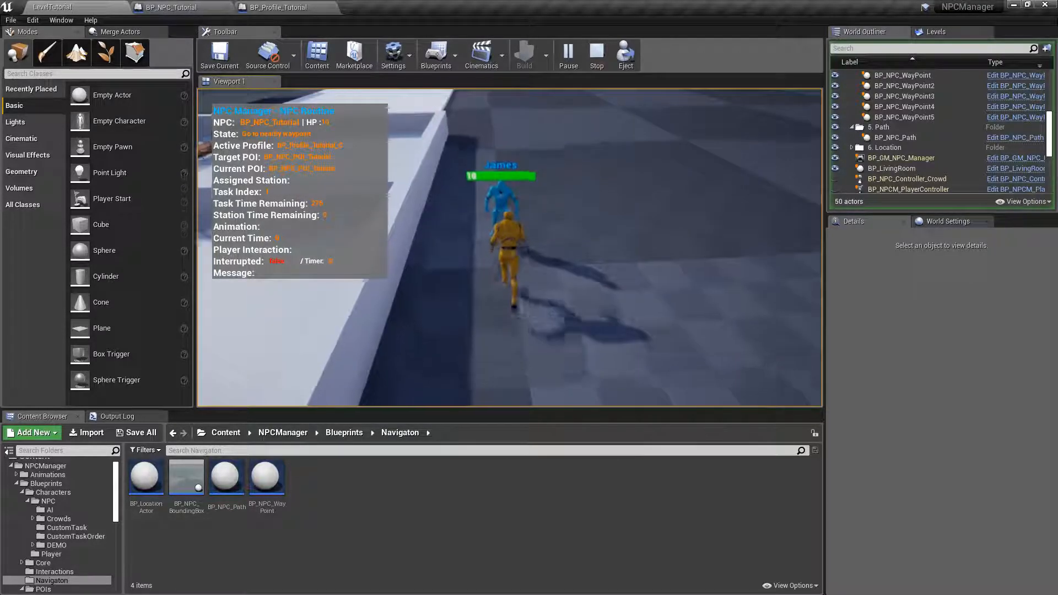
{"action": "key", "text": "d"}
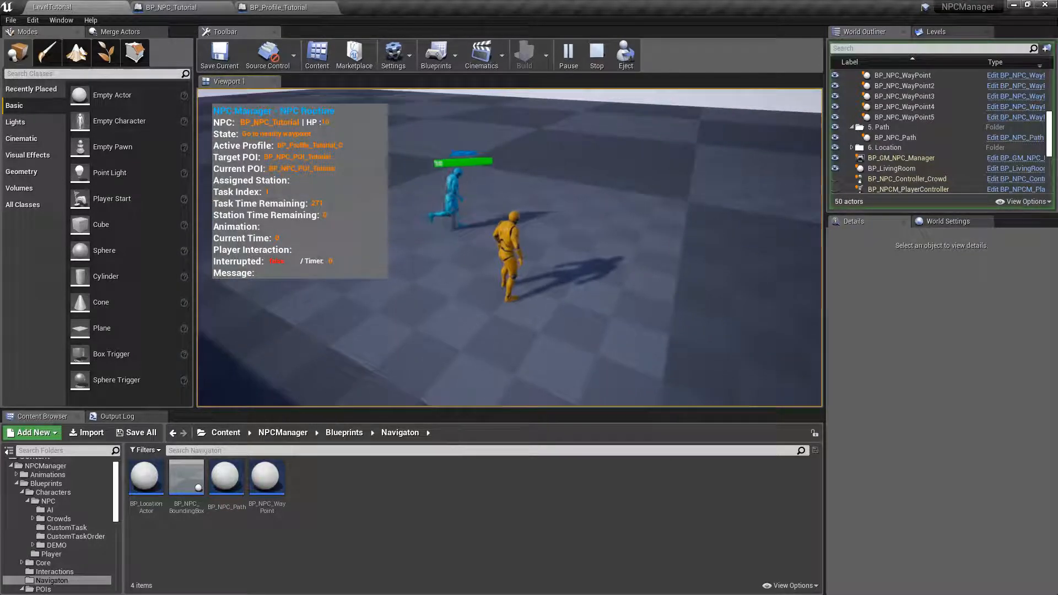
{"action": "key", "text": "w"}
{"action": "key", "text": "w"}
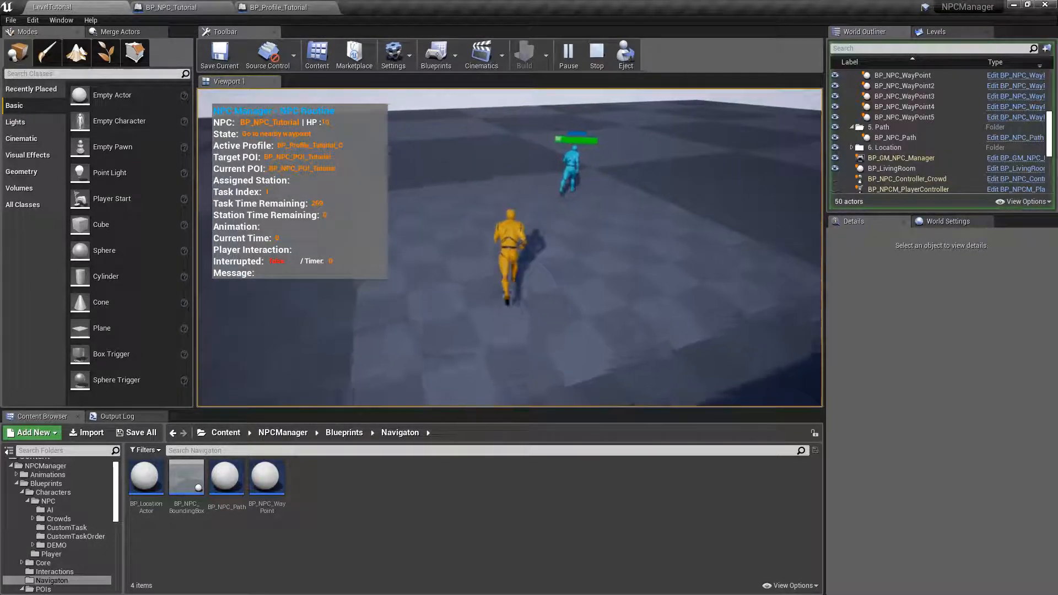
{"action": "key", "text": "w"}
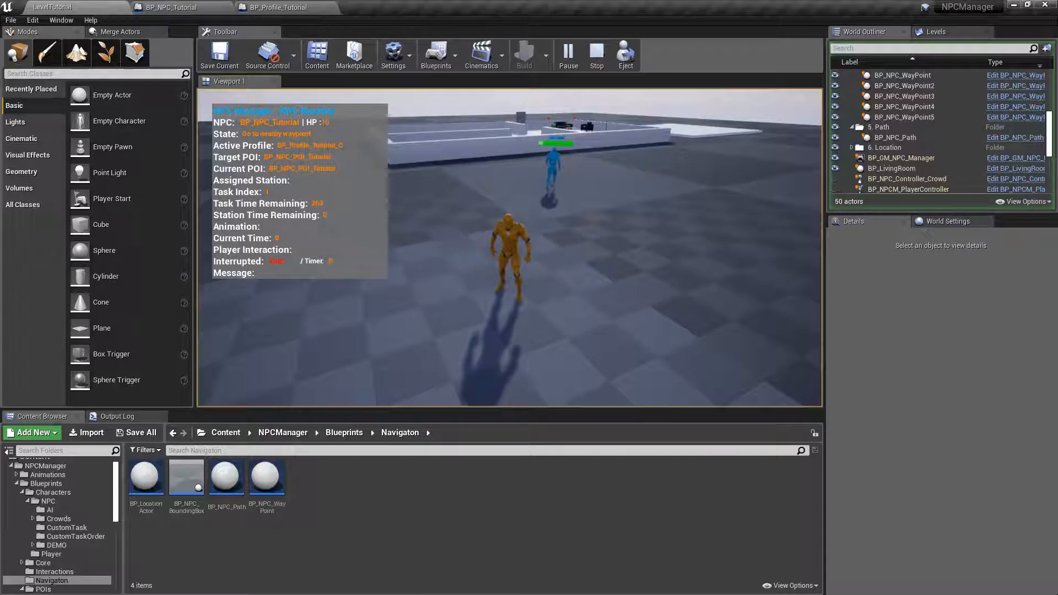
{"action": "key", "text": "Escape"}
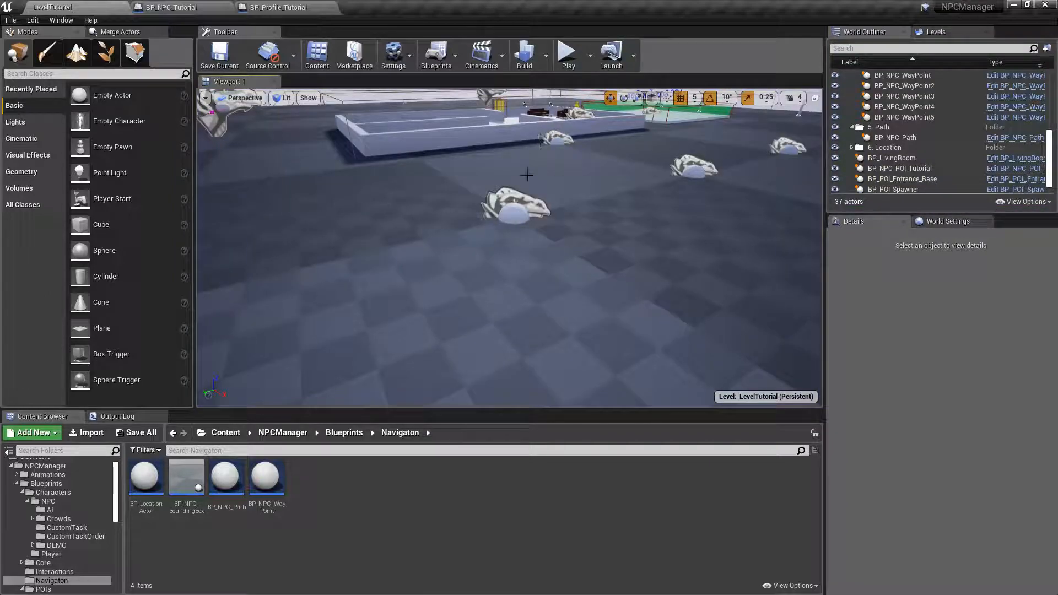
- Select four of the waypoints in the level together, turn off Marker Hidden for them, and clear the selection
{"action": "left_click", "coordinate": [559, 142]}
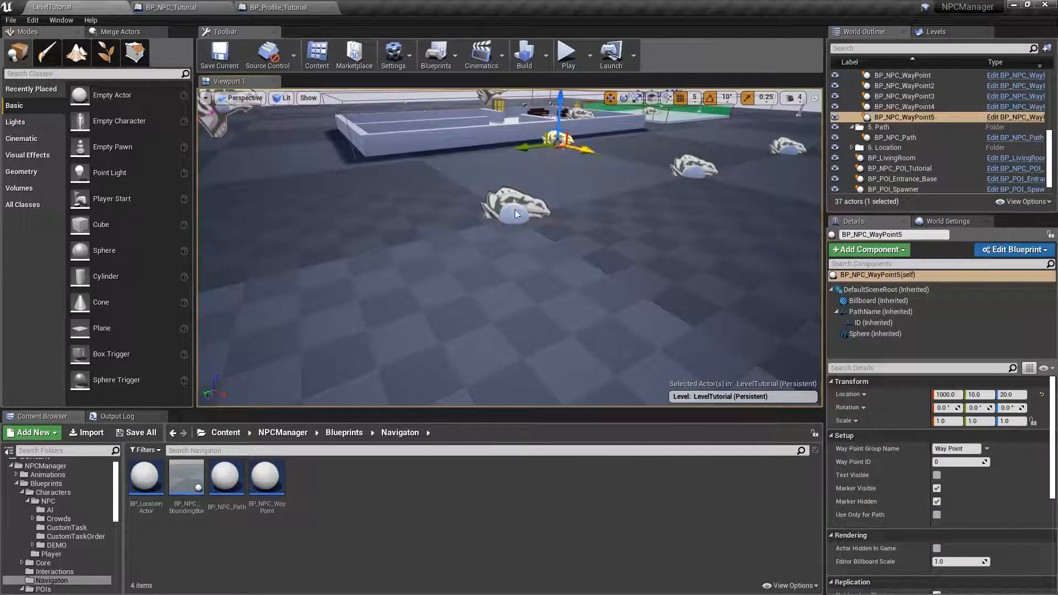
{"action": "left_click", "coordinate": [517, 214], "text": "ctrl"}
{"action": "left_click", "coordinate": [694, 167], "text": "ctrl"}
{"action": "left_click", "coordinate": [794, 146], "text": "ctrl"}
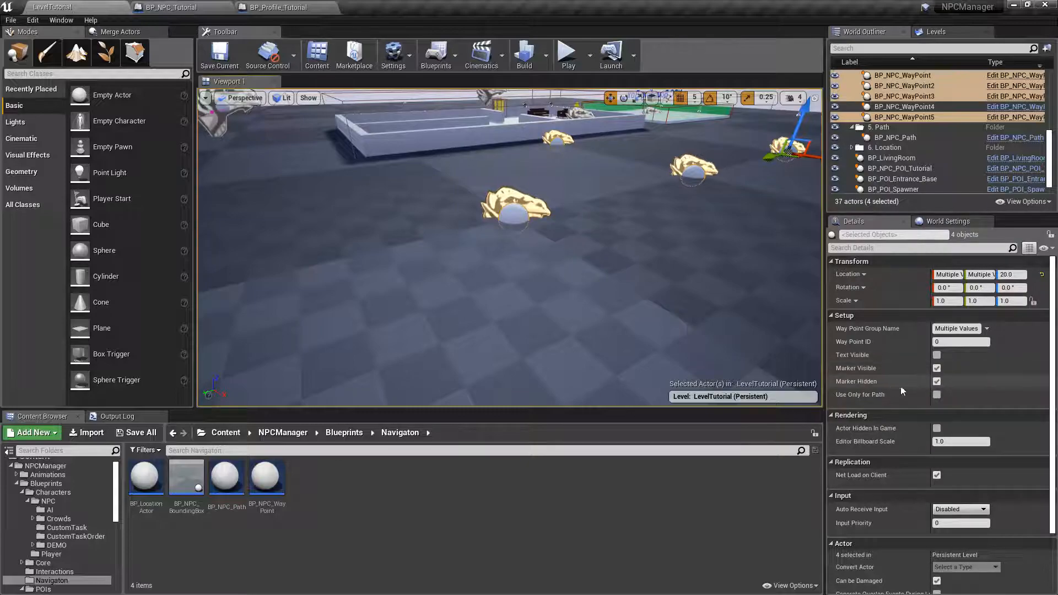
{"action": "left_click", "coordinate": [938, 382]}
{"action": "right_click_drag", "start_coordinate": [711, 309], "coordinate": [726, 314]}
{"action": "key", "text": "e"}
{"action": "right_click_drag", "start_coordinate": [621, 228], "coordinate": [626, 230]}
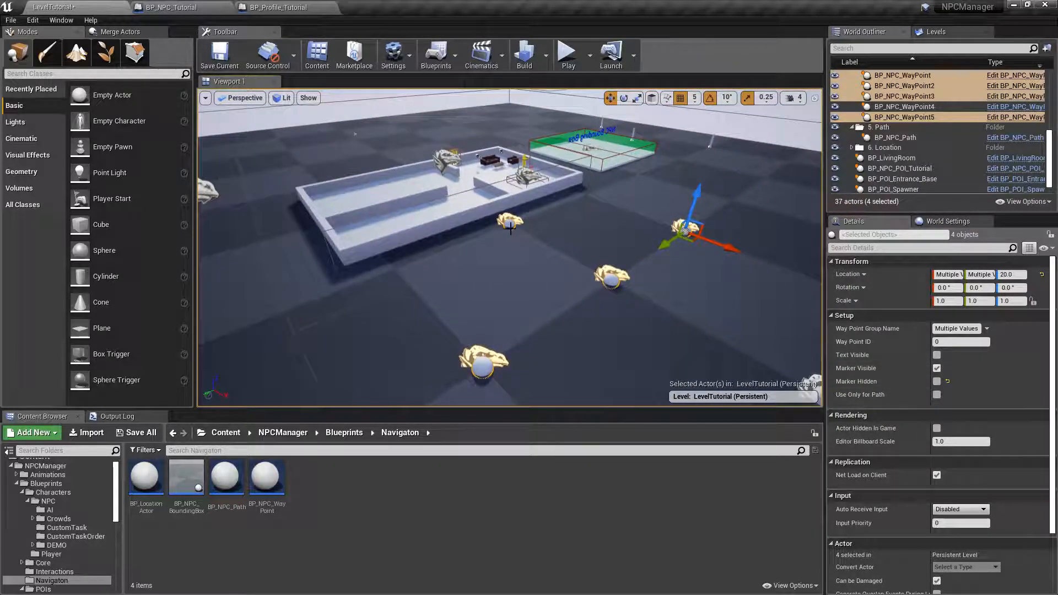
{"action": "key", "text": "Escape"}
- Play the level briefly, stop the session, and try to save all modified content
{"action": "left_click", "coordinate": [568, 52]}
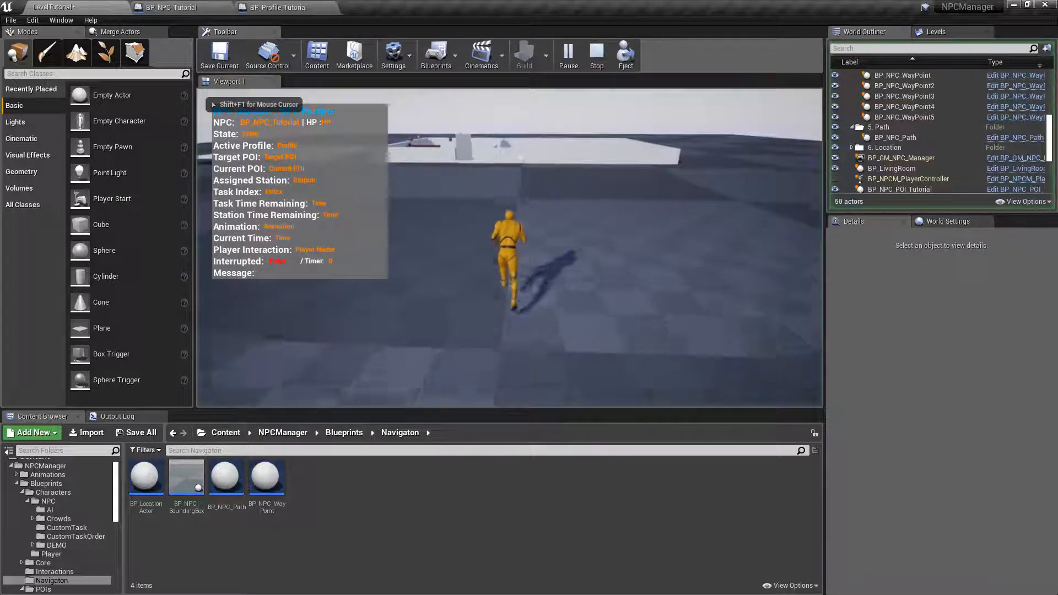
{"action": "key", "text": "Escape"}
{"action": "mouse_move", "coordinate": [544, 181]}
{"action": "right_mouse_down"}
{"action": "mouse_move", "coordinate": [469, 176]}
{"action": "mouse_move", "coordinate": [554, 177]}
{"action": "right_mouse_up"}
{"action": "key", "text": "s"}
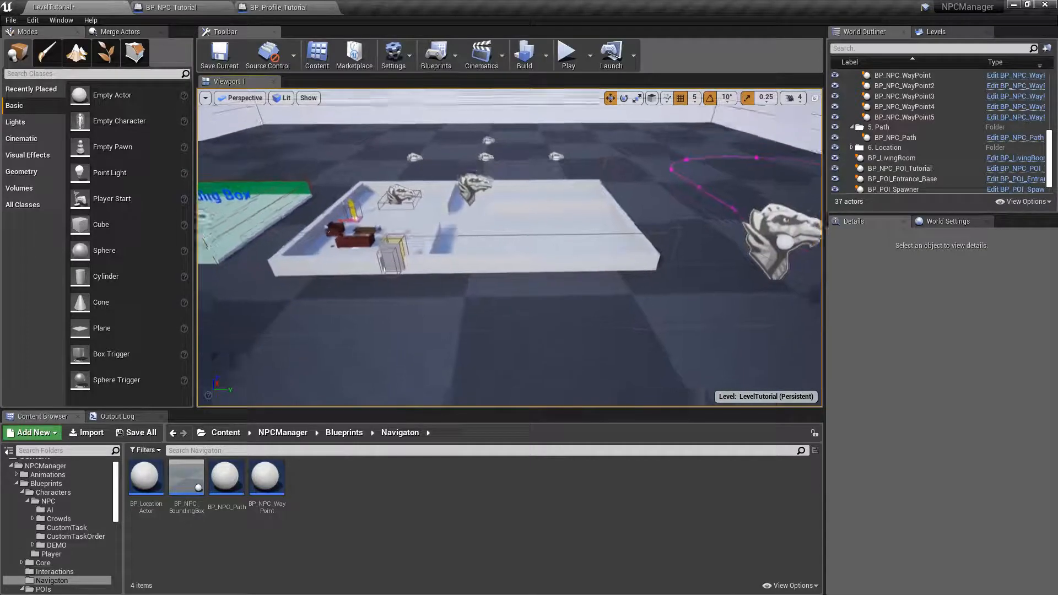
{"action": "key", "text": "e"}
{"action": "key", "text": "d"}
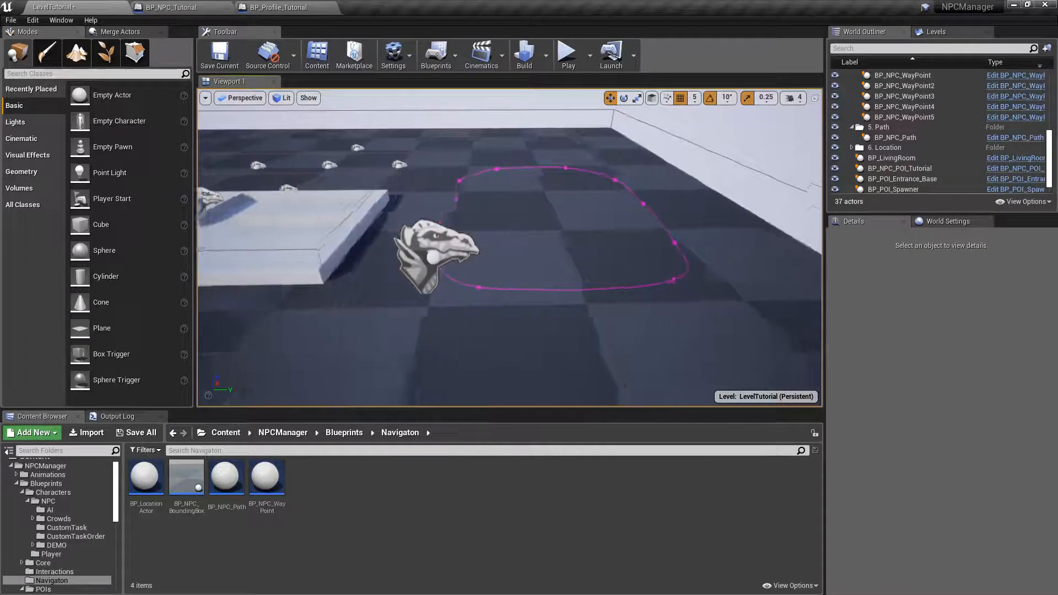
{"action": "left_click", "coordinate": [137, 433]}
{"action": "left_click", "coordinate": [628, 406]}
- Place a second BP_NPC_Path actor on the open floor near the waypoints, at about X 2475, Y 2415
{"action": "right_click_drag", "start_coordinate": [471, 259], "coordinate": [292, 267]}
{"action": "key", "text": "w"}
{"action": "key", "text": "s"}
{"action": "right_click_drag", "start_coordinate": [579, 273], "coordinate": [605, 280]}
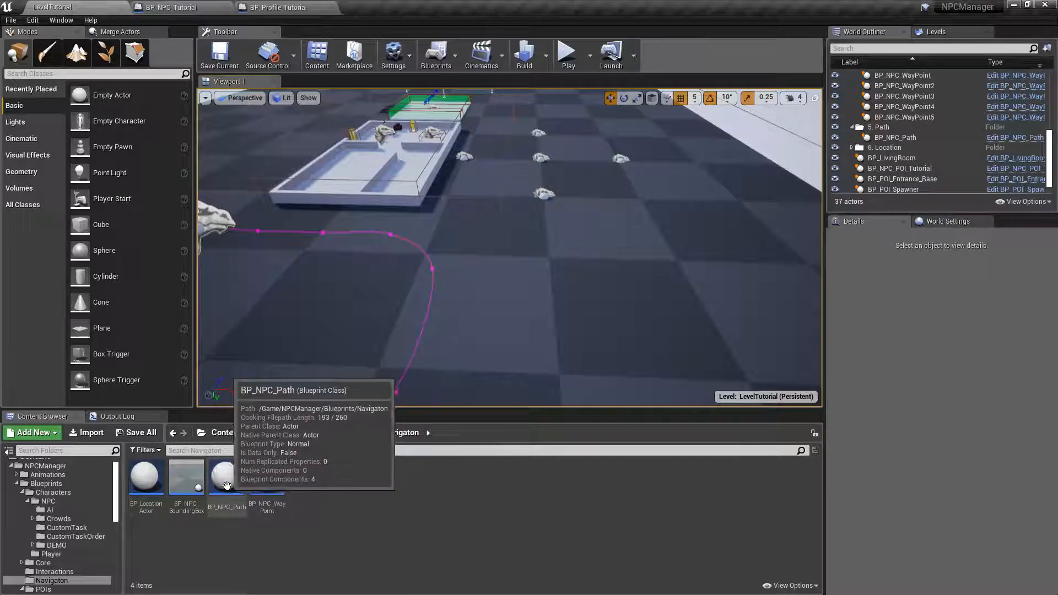
{"action": "left_click_drag", "start_coordinate": [226, 493], "coordinate": [630, 300]}
{"action": "key", "text": "f"}
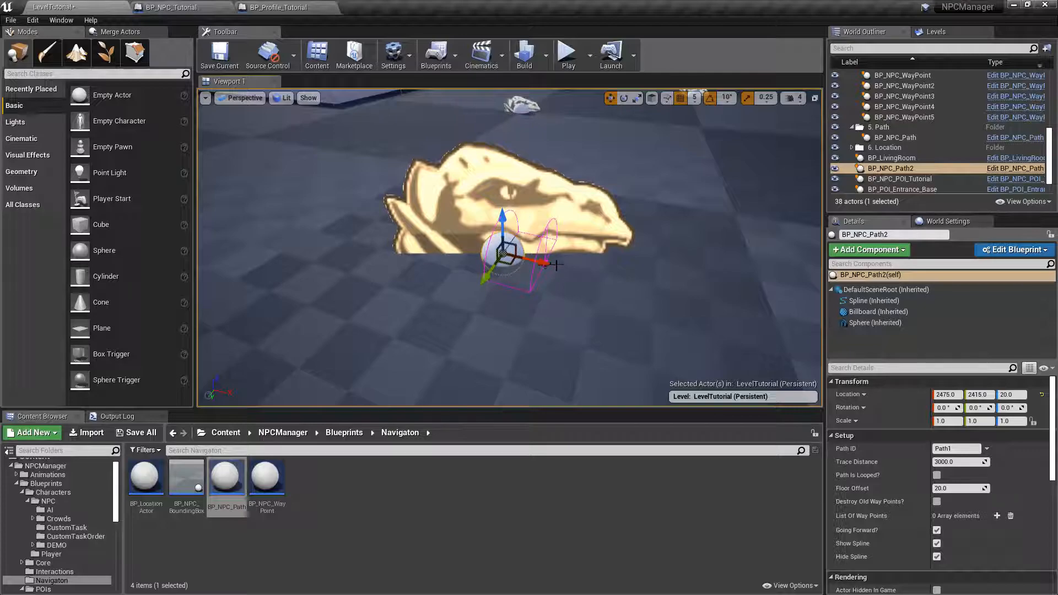
{"action": "right_click_drag", "start_coordinate": [557, 277], "coordinate": [440, 327]}
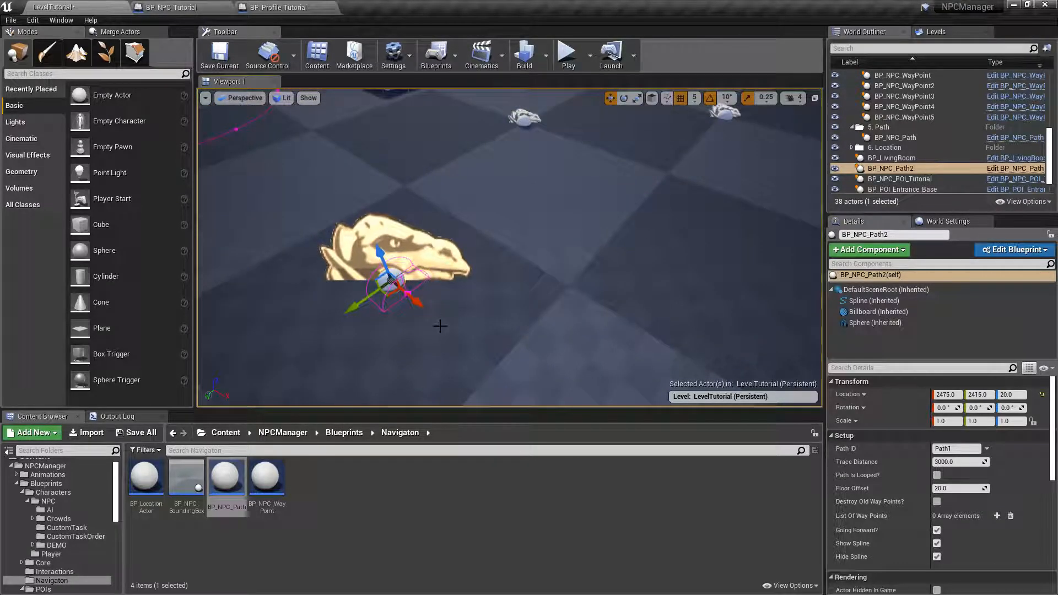
- Move the new path actor along X to 3610 and rotate it -90° around the vertical axis
{"action": "left_click_drag", "start_coordinate": [418, 304], "coordinate": [617, 352], "text": "shift"}
{"action": "right_click_drag", "start_coordinate": [651, 322], "coordinate": [537, 285]}
{"action": "key", "text": "e"}
{"action": "left_click_drag", "start_coordinate": [536, 285], "coordinate": [585, 251]}
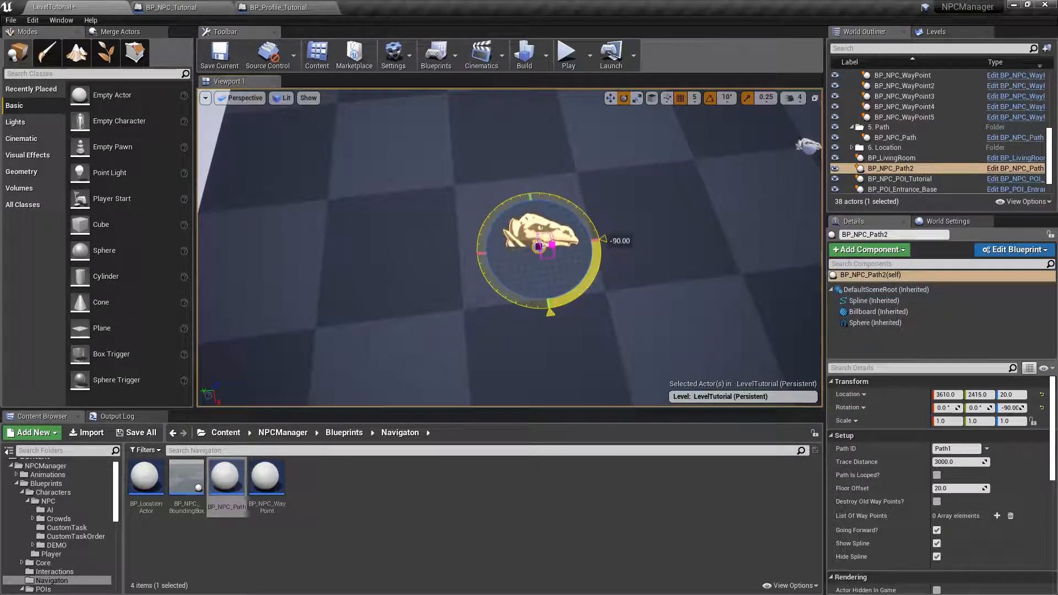
{"action": "key", "text": "w"}
- Select the end point of the new path's spline and pull it away from the start to lengthen the straight segment
{"action": "right_click_drag", "start_coordinate": [537, 248], "coordinate": [474, 219]}
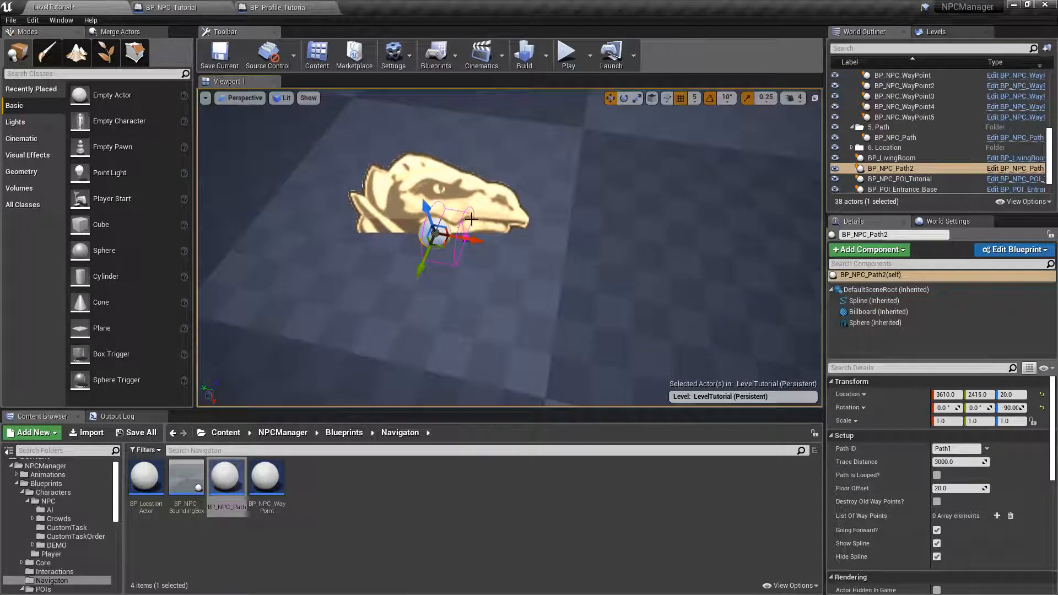
{"action": "left_click", "coordinate": [466, 238]}
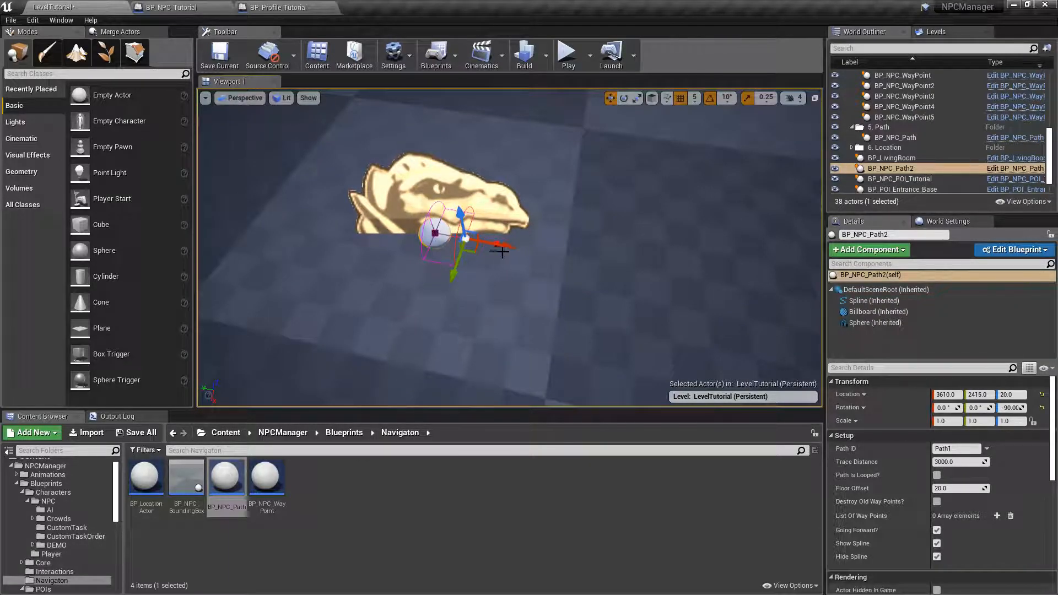
{"action": "left_click_drag", "start_coordinate": [490, 246], "coordinate": [681, 281]}
{"action": "mouse_move", "coordinate": [681, 284]}
{"action": "right_mouse_down"}
{"action": "mouse_move", "coordinate": [695, 288]}
{"action": "mouse_move", "coordinate": [683, 282]}
{"action": "right_mouse_up"}
{"action": "key", "text": "s"}
{"action": "left_click_drag", "start_coordinate": [626, 248], "coordinate": [676, 254]}
{"action": "right_click_drag", "start_coordinate": [646, 190], "coordinate": [708, 191]}
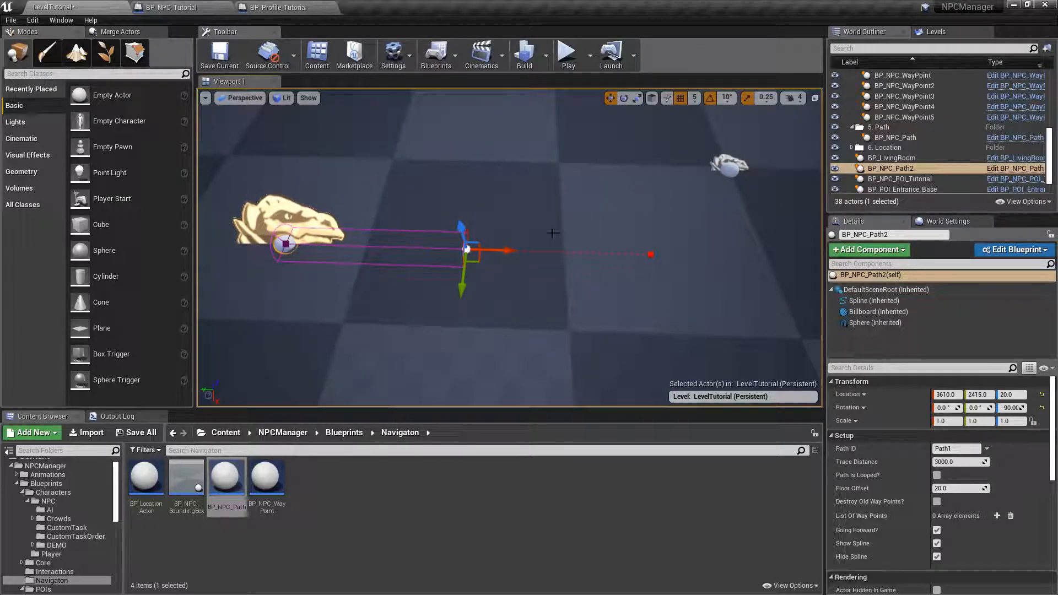
- Duplicate the spline's end point to extend the path in a straight line, and place the new point slightly farther out
{"action": "left_click_drag", "start_coordinate": [511, 251], "coordinate": [619, 263], "text": "alt"}
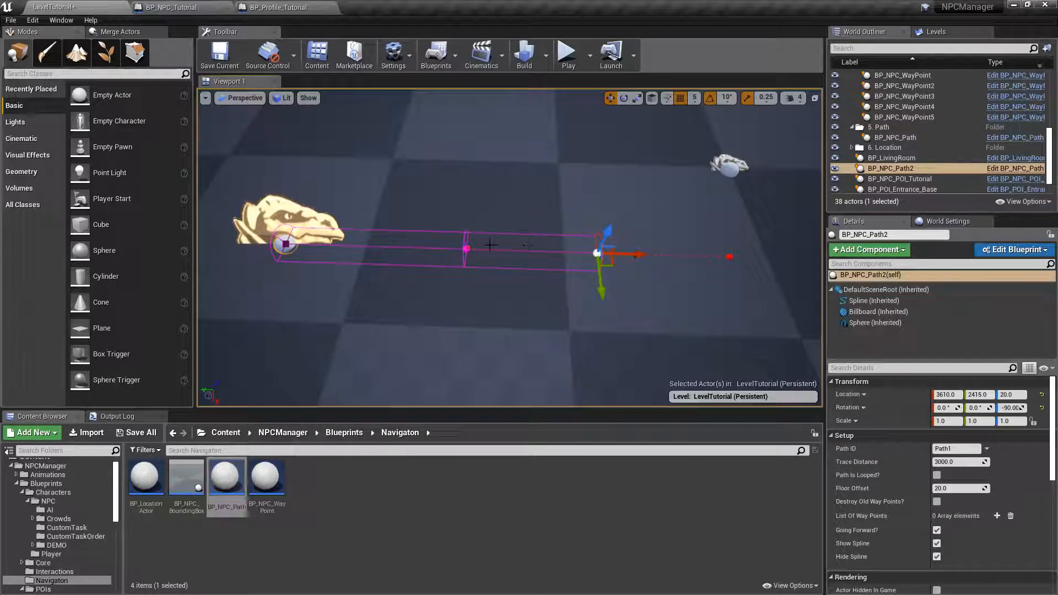
{"action": "mouse_move", "coordinate": [635, 194]}
{"action": "right_mouse_down"}
{"action": "mouse_move", "coordinate": [646, 194]}
{"action": "mouse_move", "coordinate": [634, 195]}
{"action": "right_mouse_up"}
{"action": "key", "text": "s"}
{"action": "left_click_drag", "start_coordinate": [488, 244], "coordinate": [512, 248]}
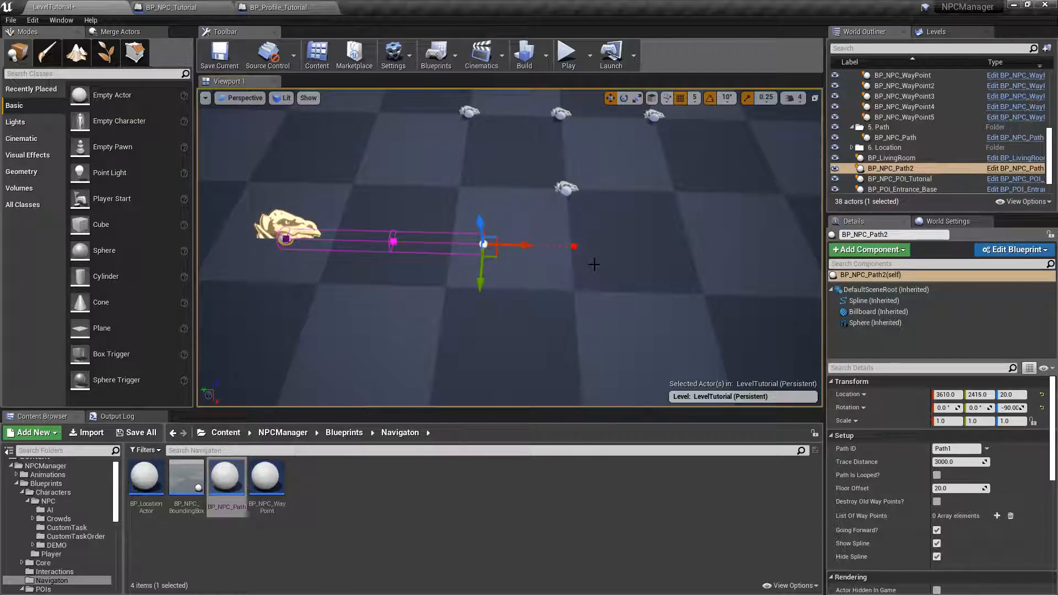
- Extend the new path with further duplicated end points to six points, and pull the third and fifth points to opposite sides to form a wave
{"action": "left_click_drag", "start_coordinate": [529, 246], "coordinate": [821, 253], "text": "alt"}
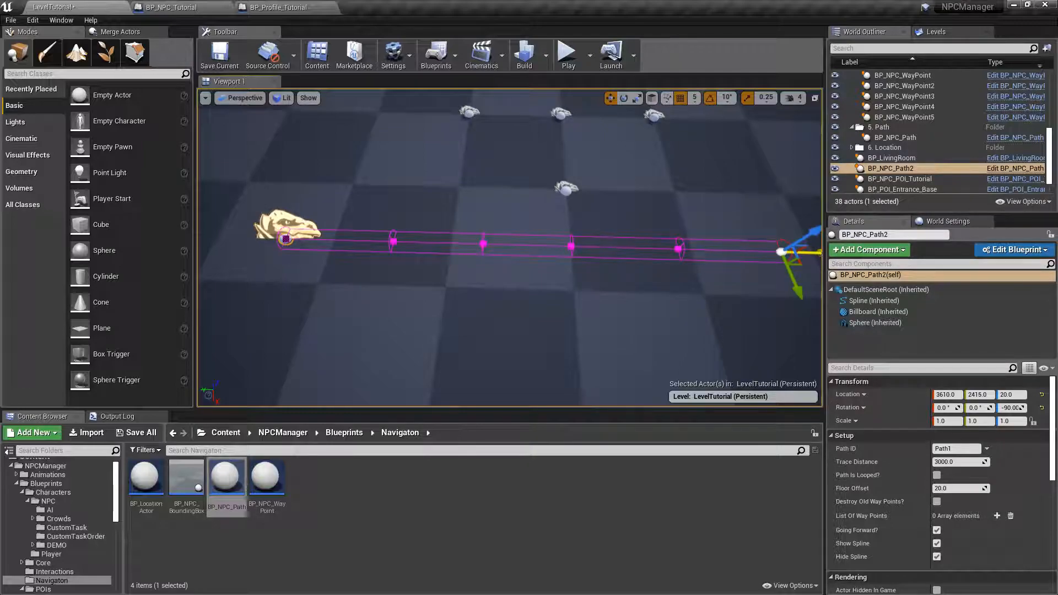
{"action": "right_click_drag", "start_coordinate": [692, 277], "coordinate": [505, 261]}
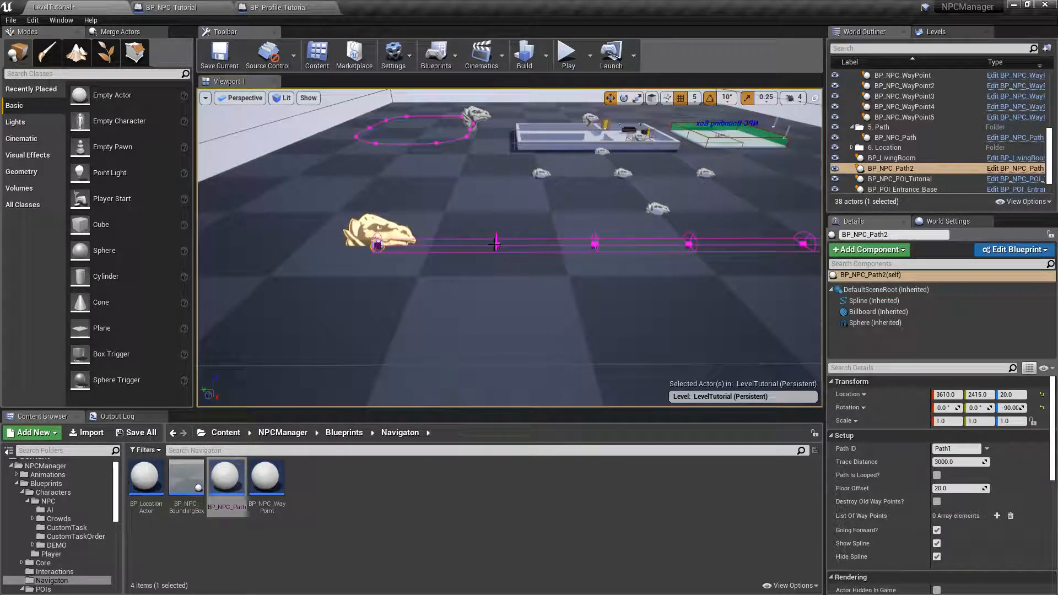
{"action": "left_click", "coordinate": [596, 244]}
{"action": "left_click_drag", "start_coordinate": [603, 262], "coordinate": [620, 300]}
{"action": "right_click_drag", "start_coordinate": [667, 265], "coordinate": [700, 276]}
{"action": "left_click", "coordinate": [626, 243]}
{"action": "left_click_drag", "start_coordinate": [626, 242], "coordinate": [613, 212]}
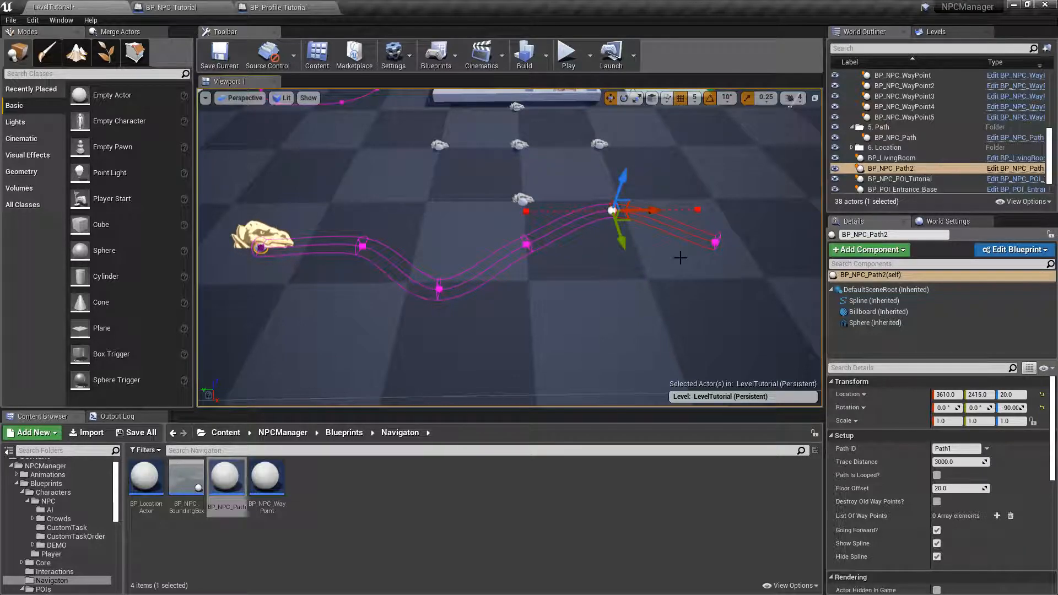
{"action": "mouse_move", "coordinate": [615, 271]}
{"action": "right_mouse_down"}
{"action": "mouse_move", "coordinate": [613, 235]}
{"action": "mouse_move", "coordinate": [611, 276]}
{"action": "right_mouse_up"}
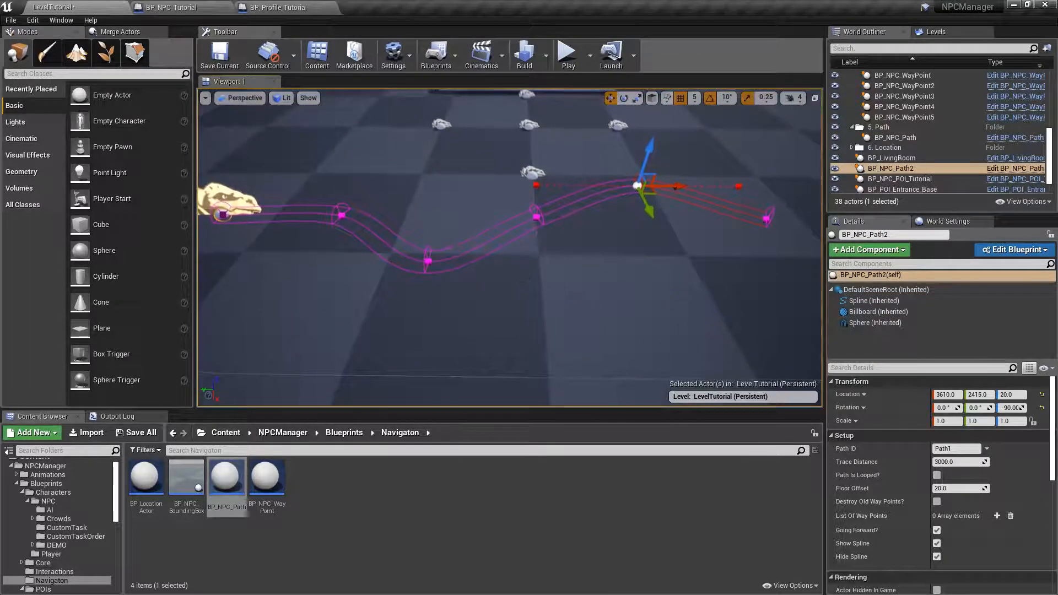
- Select the BP_NPC_Path2 actor and raise the whole path above the floor to Z 290
{"action": "left_click", "coordinate": [221, 197]}
{"action": "right_click_drag", "start_coordinate": [221, 197], "coordinate": [205, 185]}
{"action": "right_click_drag", "start_coordinate": [456, 210], "coordinate": [456, 206]}
{"action": "left_click", "coordinate": [456, 210]}
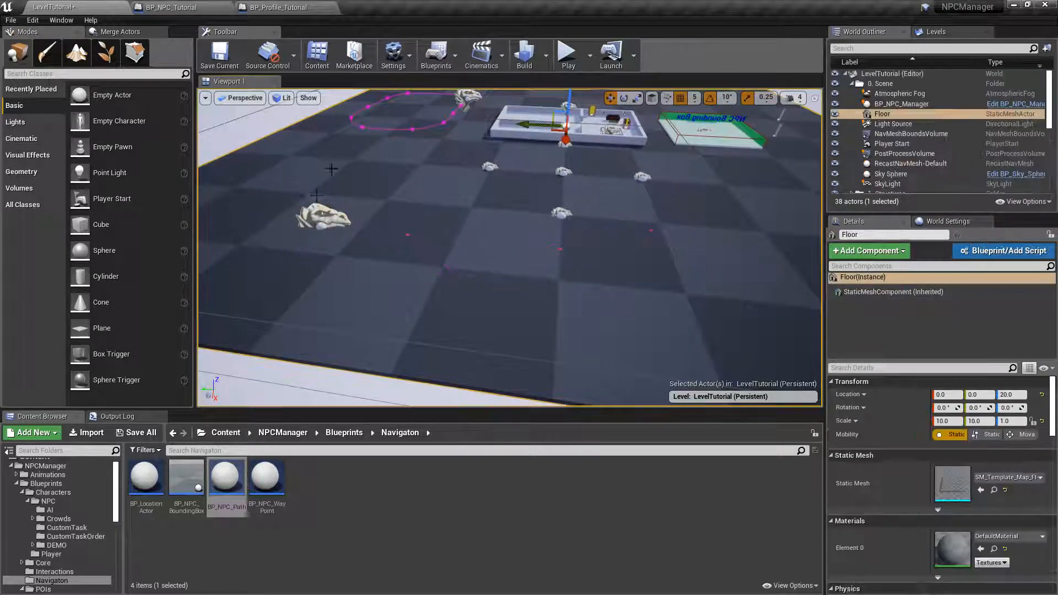
{"action": "left_click", "coordinate": [327, 210]}
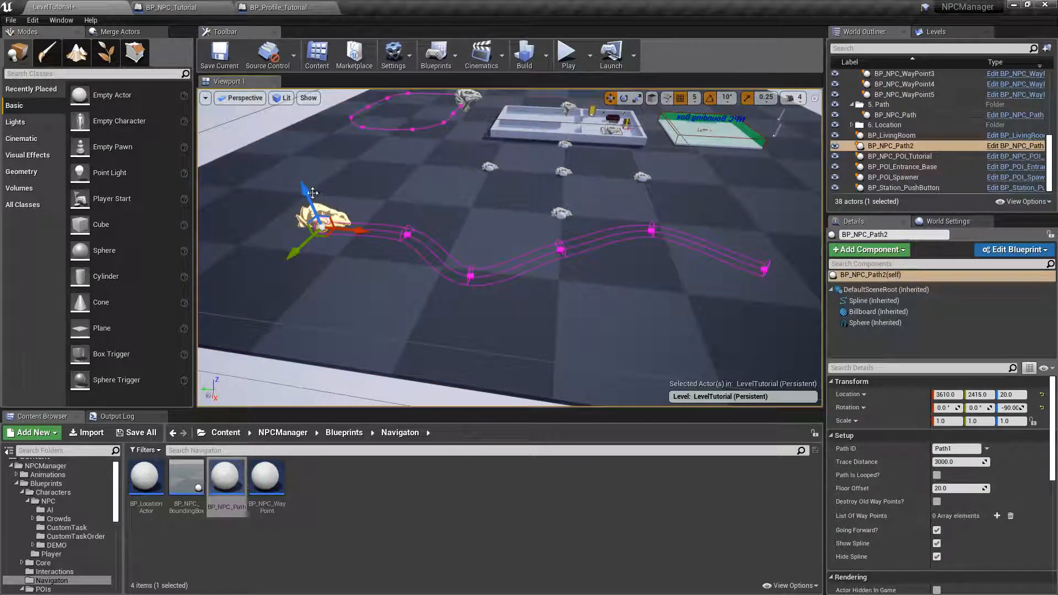
{"action": "left_click_drag", "start_coordinate": [307, 194], "coordinate": [317, 181]}
{"action": "mouse_move", "coordinate": [317, 181]}
{"action": "right_mouse_down"}
{"action": "mouse_move", "coordinate": [317, 154]}
{"action": "mouse_move", "coordinate": [301, 158]}
{"action": "mouse_move", "coordinate": [309, 169]}
{"action": "right_mouse_up"}
{"action": "right_click_drag", "start_coordinate": [435, 248], "coordinate": [456, 258]}
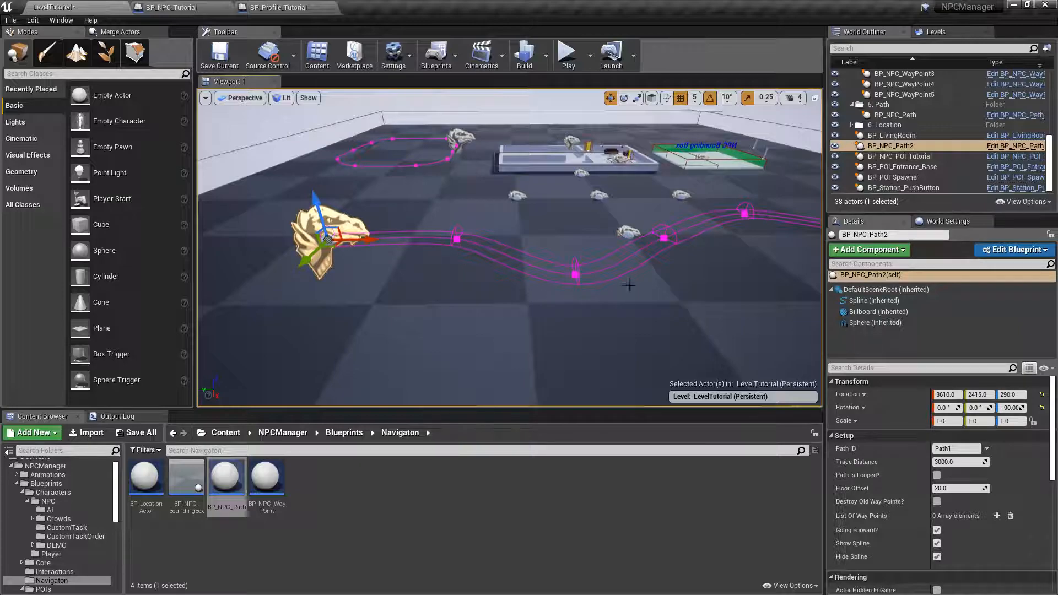
- Place way points for BP_NPC_Path2 and examine how they sit on the floor below the raised spline
{"action": "right_click_drag", "start_coordinate": [721, 274], "coordinate": [767, 276]}
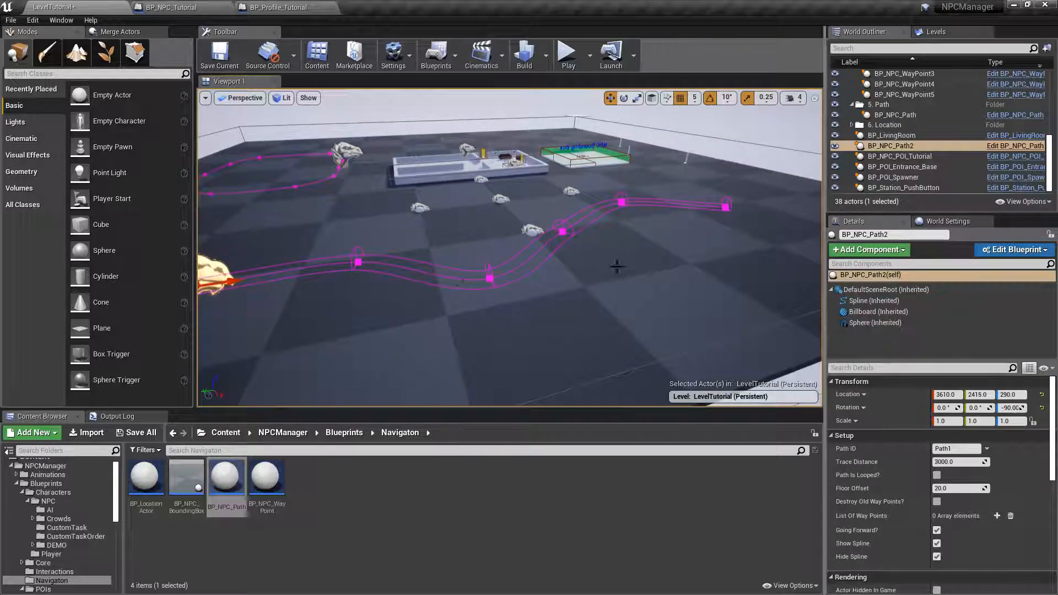
{"action": "scroll", "coordinate": [938, 480], "scroll_direction": "down", "scroll_amount": 5}
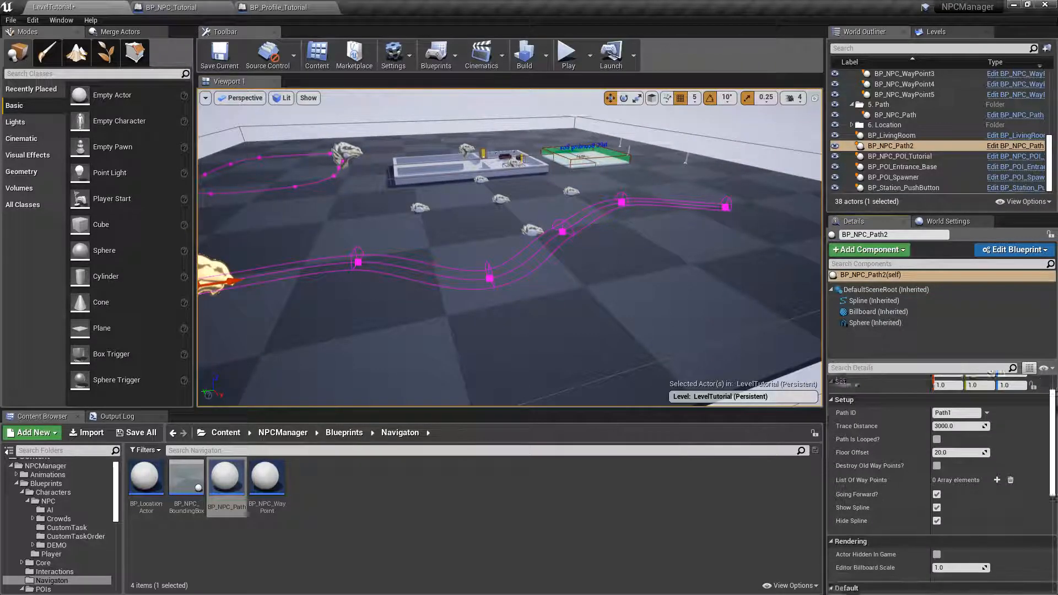
{"action": "scroll", "coordinate": [938, 452], "scroll_direction": "down", "scroll_amount": 1}
{"action": "left_click", "coordinate": [871, 485]}
{"action": "right_click_drag", "start_coordinate": [681, 281], "coordinate": [573, 276]}
{"action": "right_click_drag", "start_coordinate": [425, 230], "coordinate": [530, 265]}
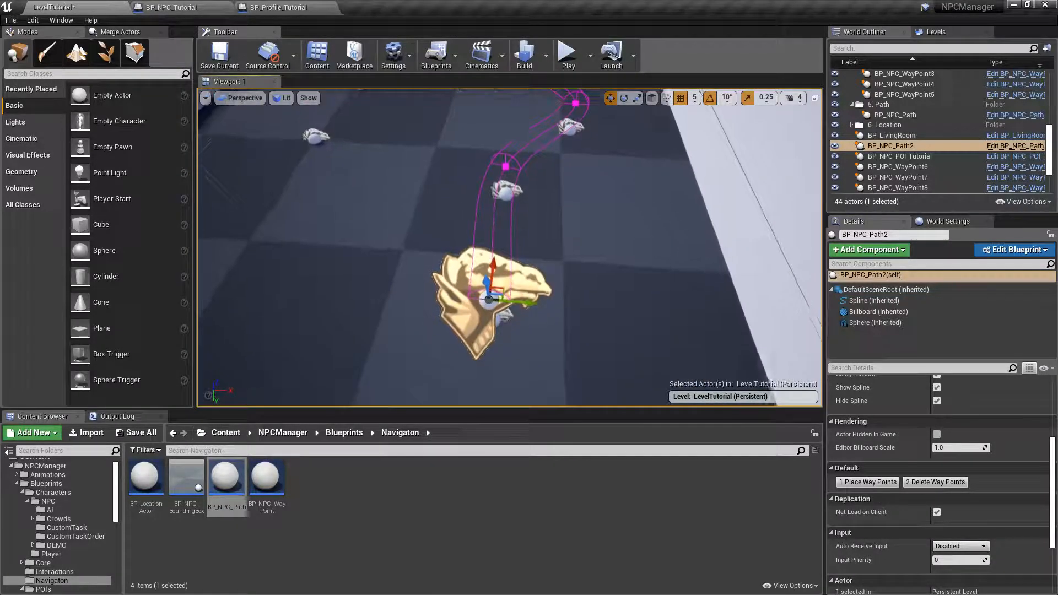
{"action": "right_click_drag", "start_coordinate": [425, 231], "coordinate": [407, 190]}
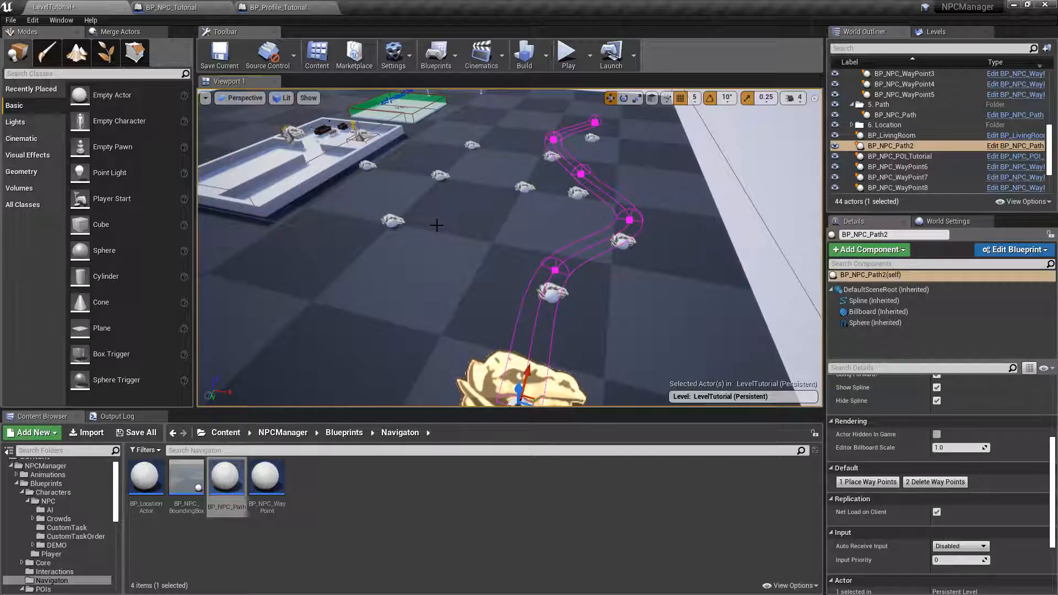
{"action": "right_click_drag", "start_coordinate": [412, 247], "coordinate": [249, 275]}
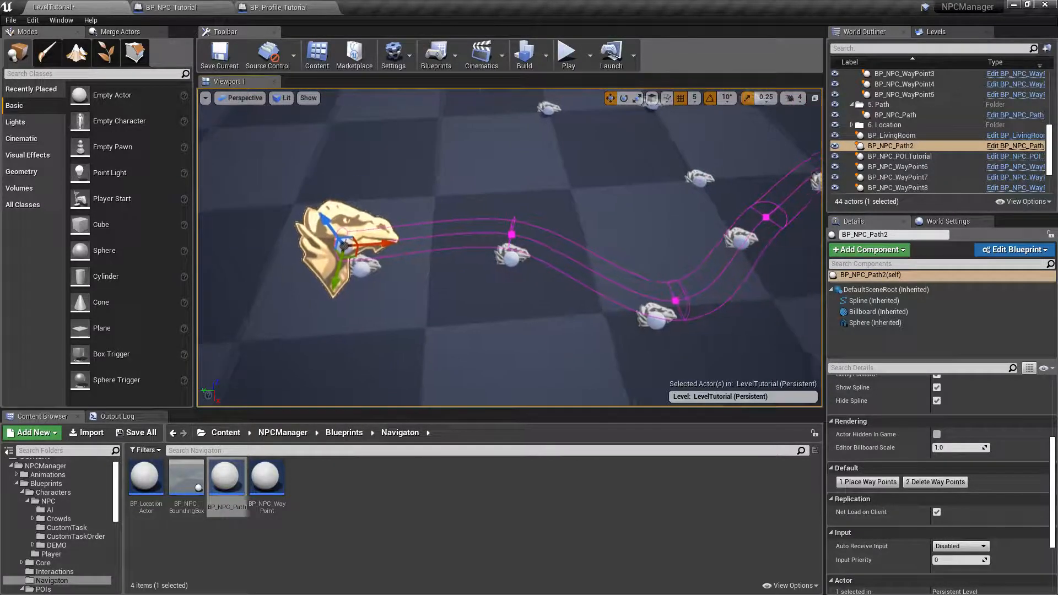
{"action": "right_click_drag", "start_coordinate": [434, 221], "coordinate": [595, 217]}
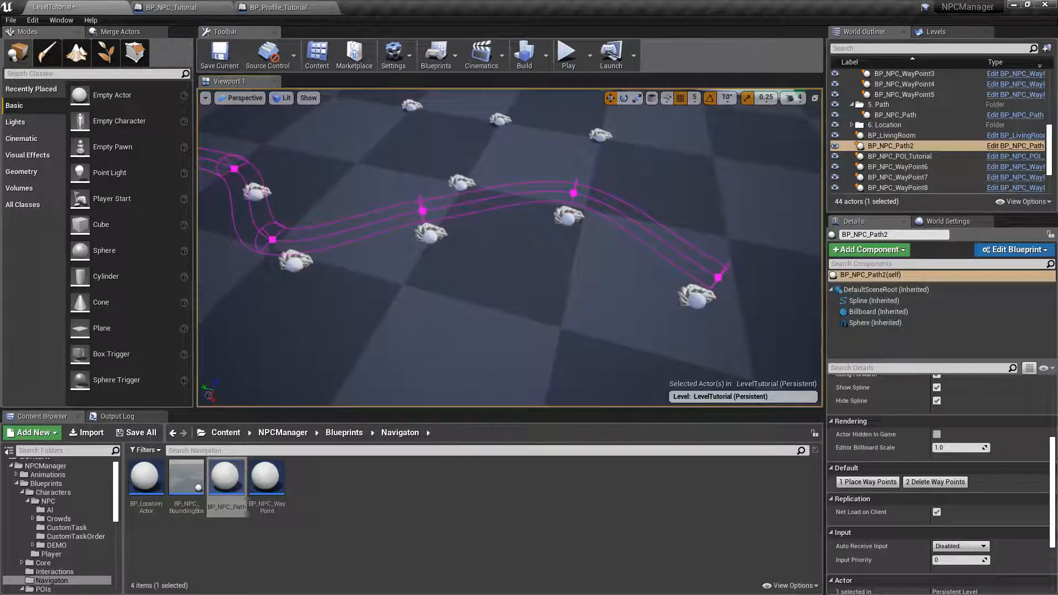
{"action": "right_click_drag", "start_coordinate": [661, 291], "coordinate": [585, 232]}
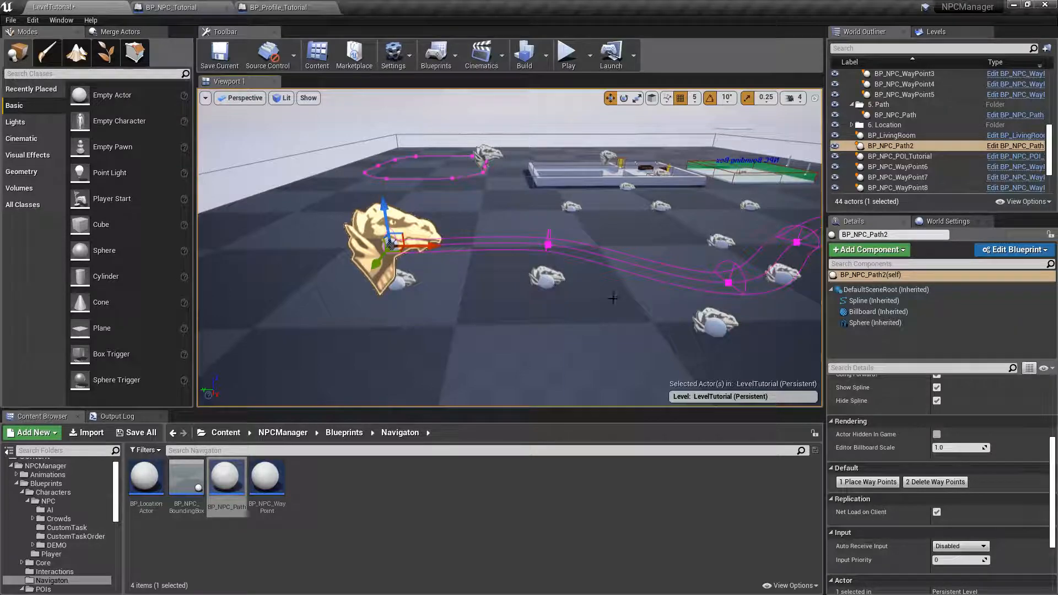
{"action": "right_click_drag", "start_coordinate": [704, 279], "coordinate": [734, 298]}
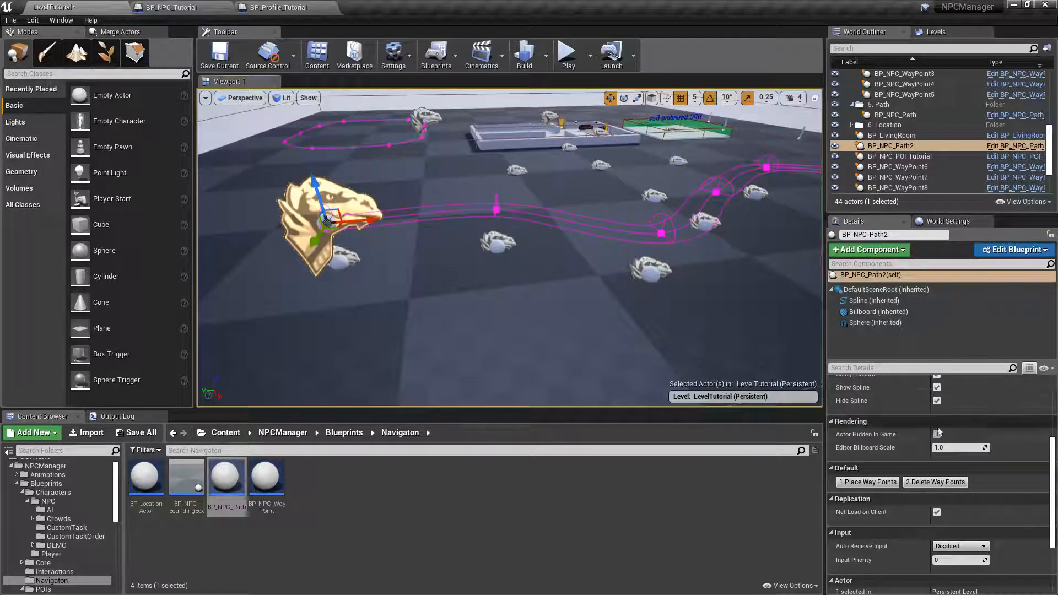
- Delete the way points generated for BP_NPC_Path2, and delete the path actor itself from the level
{"action": "left_click", "coordinate": [936, 483]}
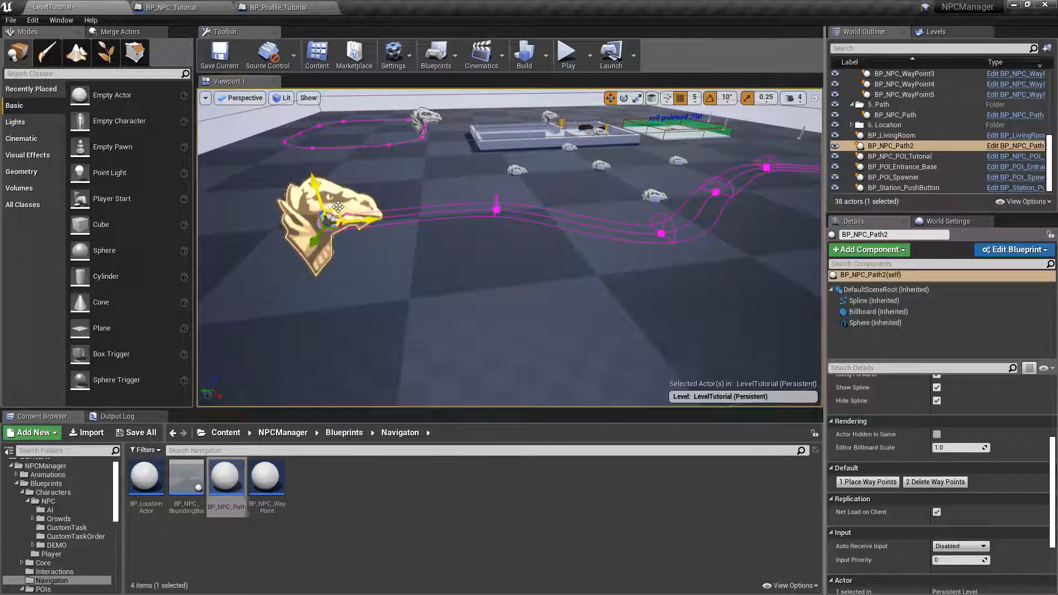
{"action": "key", "text": "Delete"}
- Select the existing closed-loop BP_NPC_Path actor beside the room and place way points along its spline
{"action": "right_click_drag", "start_coordinate": [505, 199], "coordinate": [505, 233]}
{"action": "key", "text": "w"}
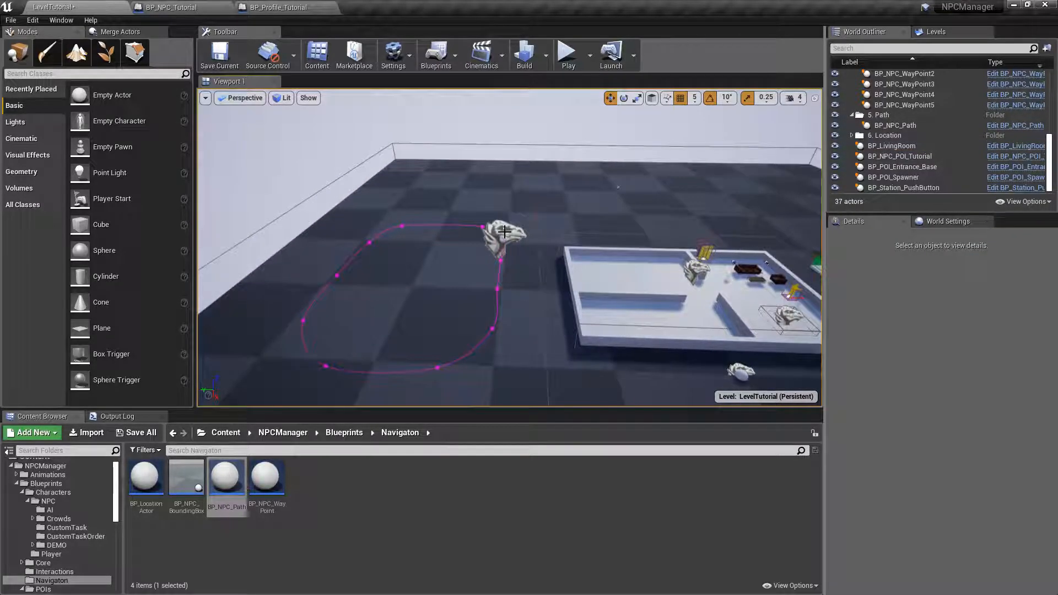
{"action": "left_click", "coordinate": [505, 232]}
{"action": "key", "text": "a"}
{"action": "right_click_drag", "start_coordinate": [570, 218], "coordinate": [772, 210]}
{"action": "key", "text": "w"}
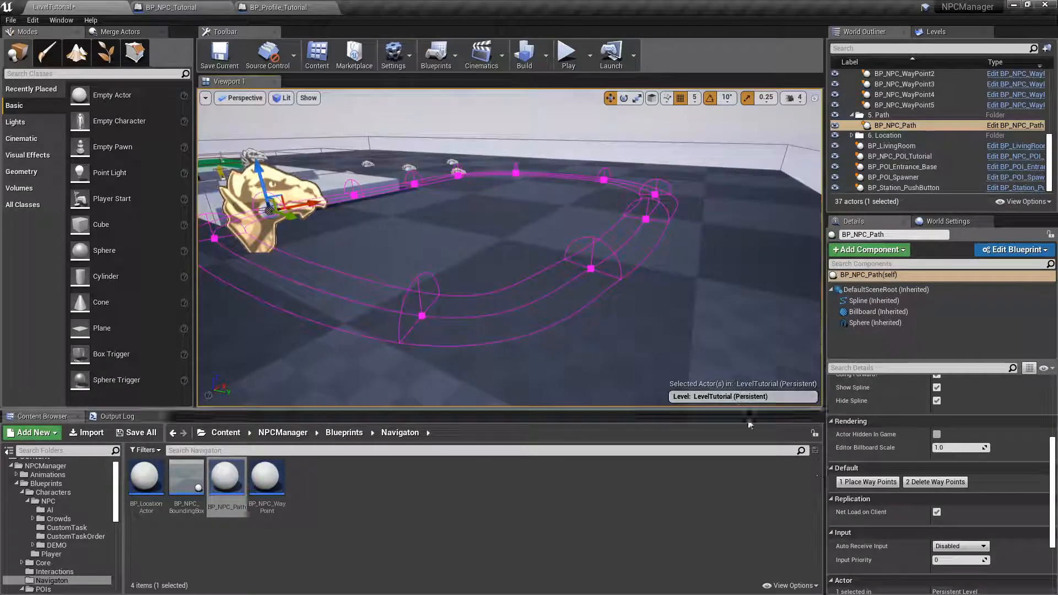
{"action": "left_click", "coordinate": [867, 483]}
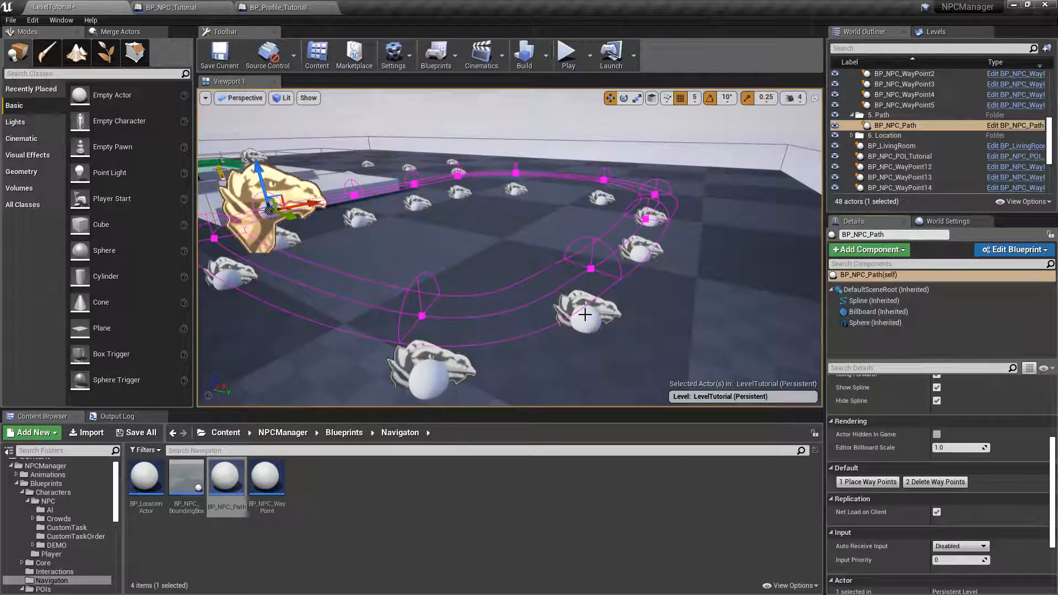
{"action": "right_click_drag", "start_coordinate": [569, 228], "coordinate": [646, 224]}
{"action": "key", "text": "e"}
{"action": "key", "text": "a"}
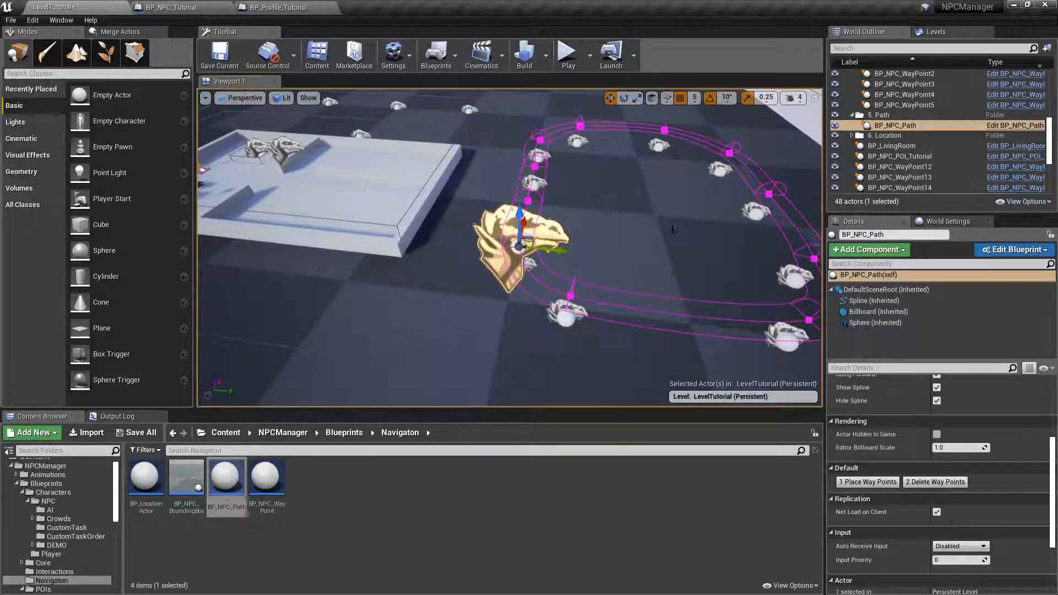
- Turn off Path Is Looped? on BP_NPC_Path to inspect the open section of its spline, and turn the option back on
{"action": "scroll", "coordinate": [860, 419], "scroll_direction": "up", "scroll_amount": 5}
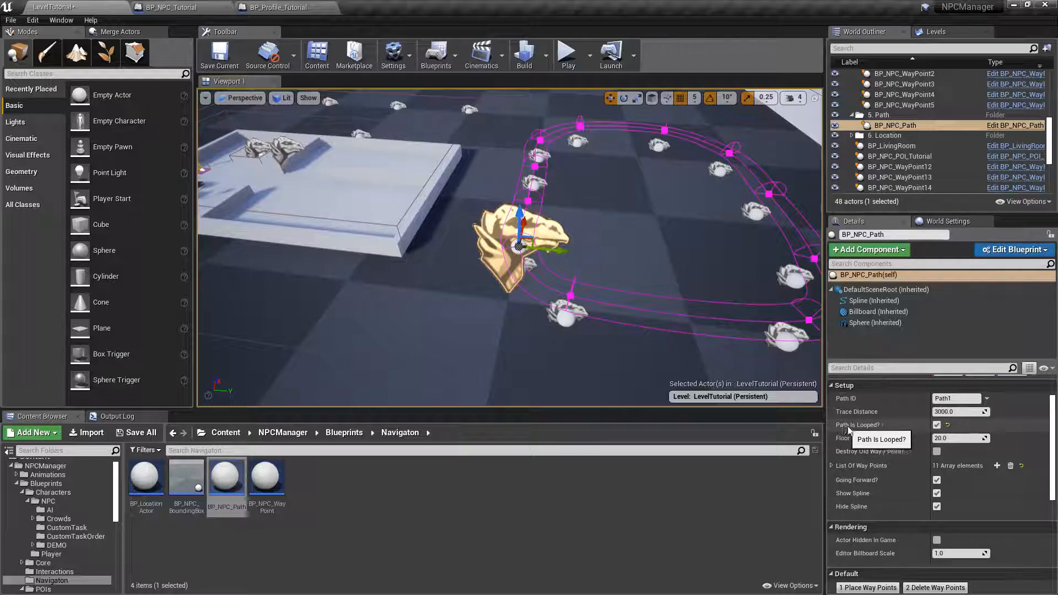
{"action": "left_click", "coordinate": [938, 425]}
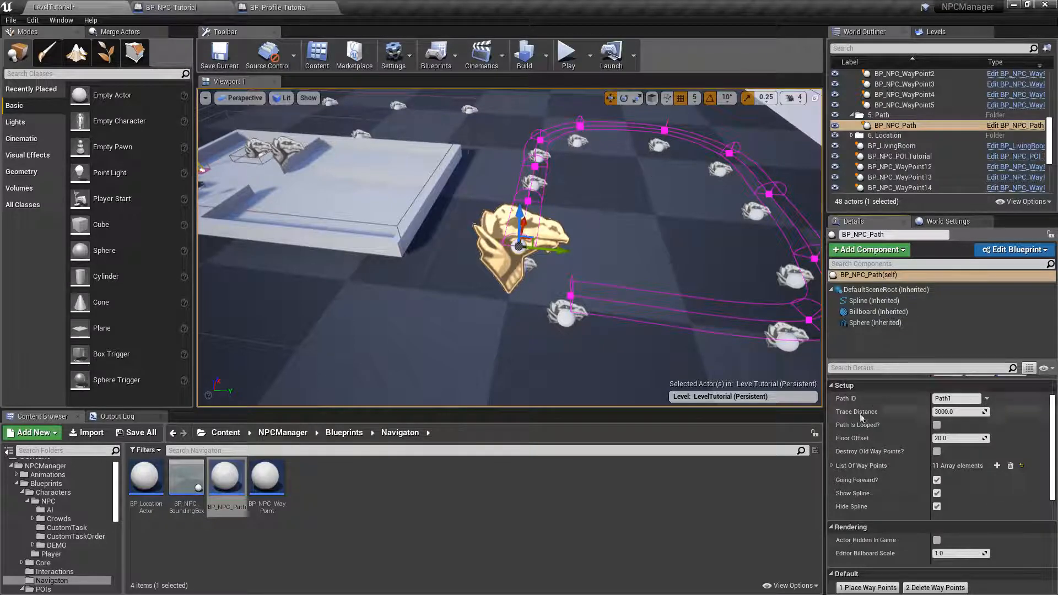
{"action": "right_click_drag", "start_coordinate": [540, 278], "coordinate": [436, 295]}
{"action": "key", "text": "w"}
{"action": "right_click_drag", "start_coordinate": [537, 234], "coordinate": [487, 231]}
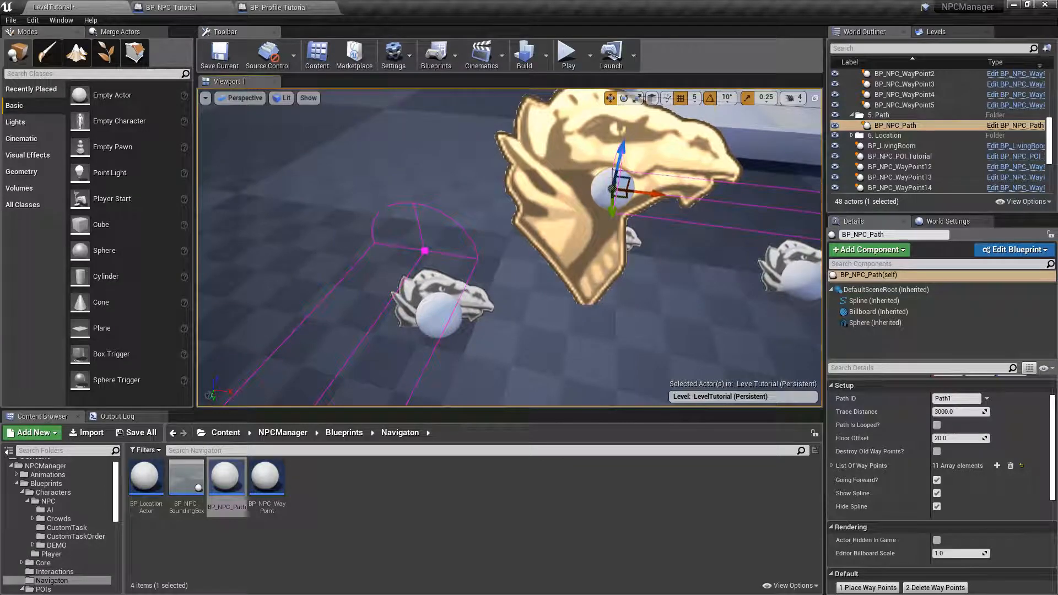
{"action": "scroll", "coordinate": [487, 231], "scroll_direction": "down", "scroll_amount": 4}
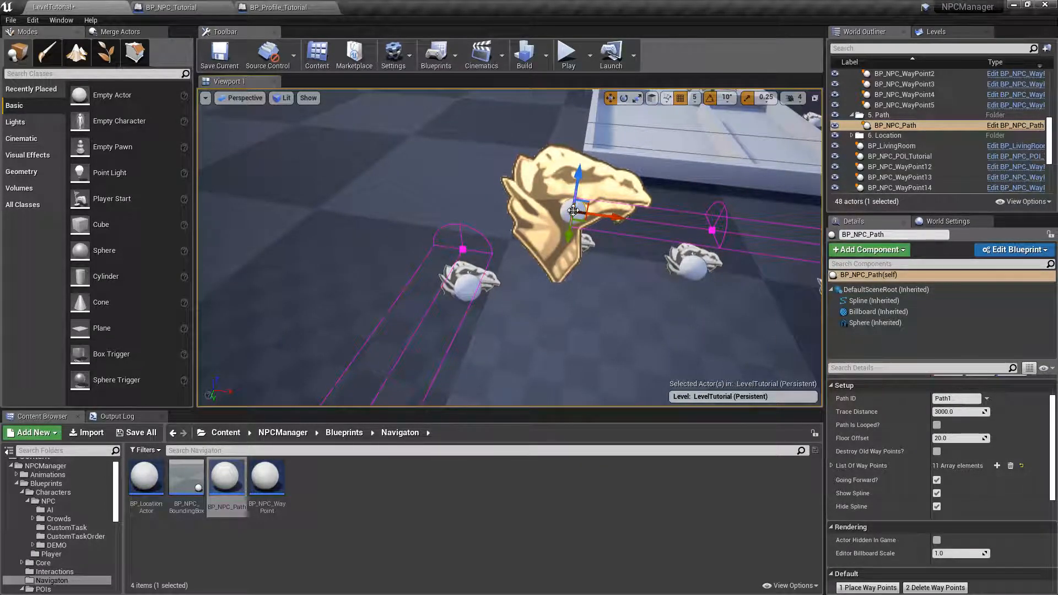
{"action": "left_click", "coordinate": [937, 425]}
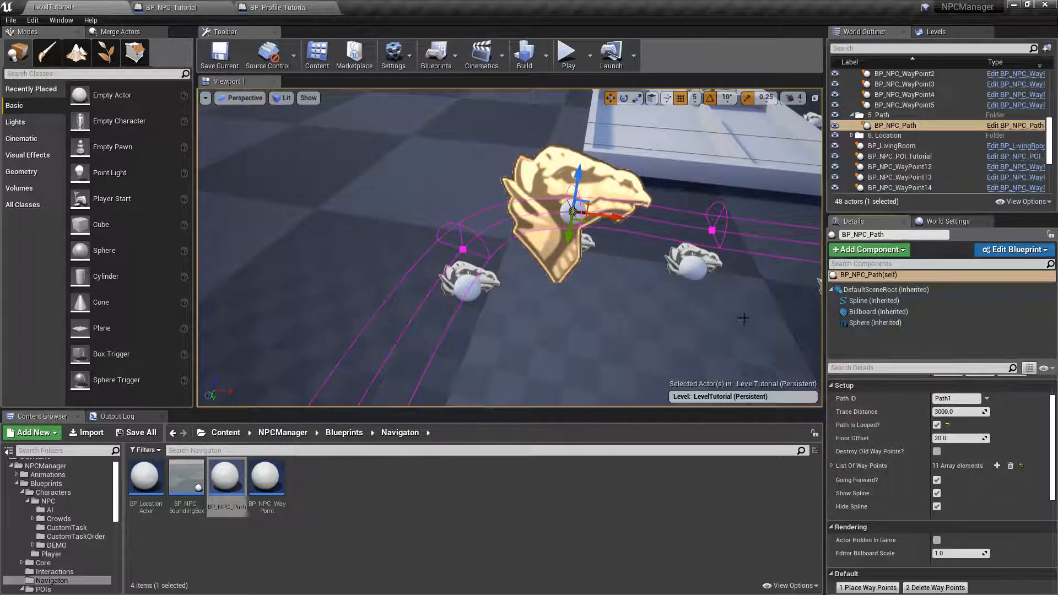
{"action": "right_click_drag", "start_coordinate": [634, 243], "coordinate": [739, 235]}
{"action": "right_click_drag", "start_coordinate": [466, 259], "coordinate": [470, 287]}
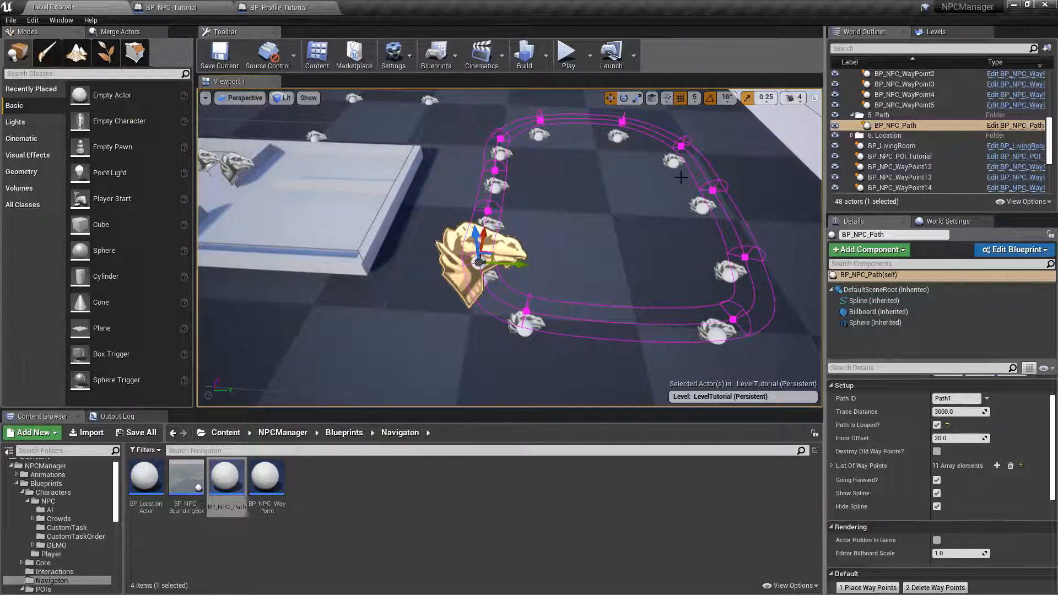
- Examine the Way Point Group Name, Way Point ID and Use Only for Path settings of the generated way points alongside the path's own setup
{"action": "key", "text": "w"}
{"action": "right_click_drag", "start_coordinate": [590, 210], "coordinate": [596, 224]}
{"action": "left_click", "coordinate": [408, 259]}
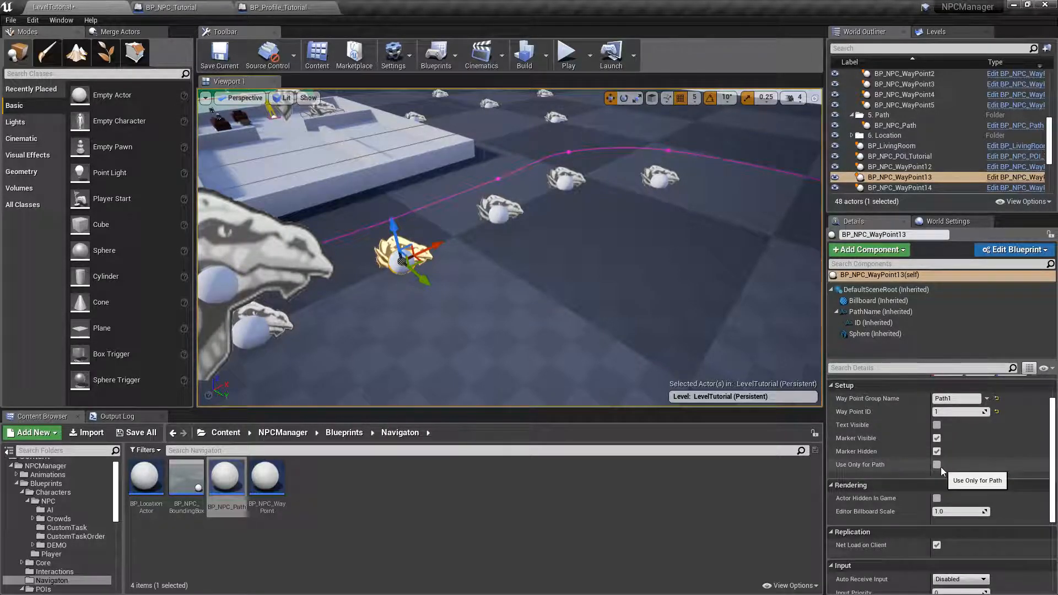
{"action": "left_click", "coordinate": [251, 232]}
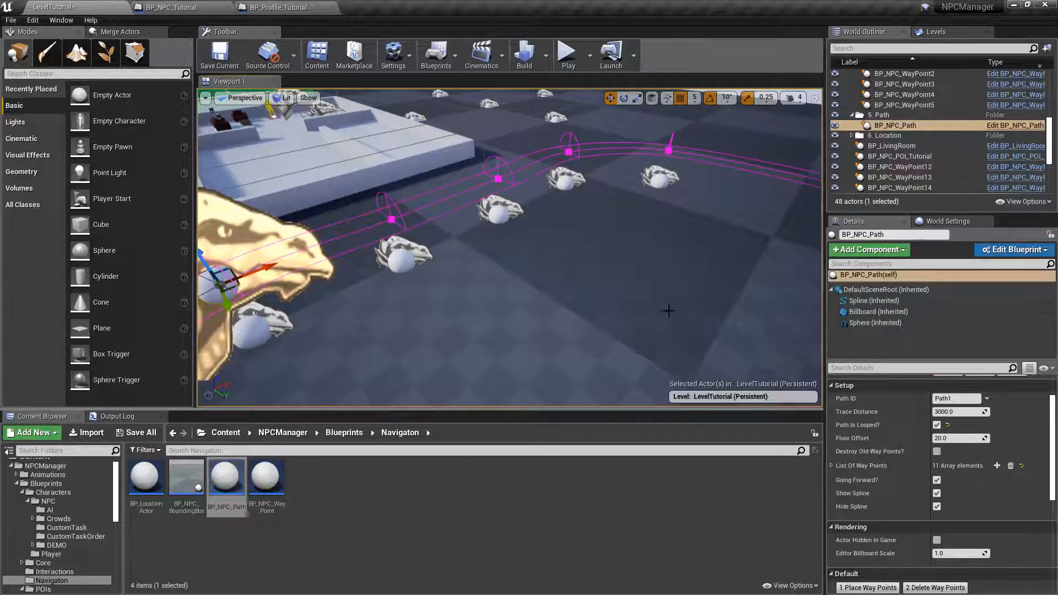
{"action": "scroll", "coordinate": [646, 288], "scroll_direction": "down", "scroll_amount": 5}
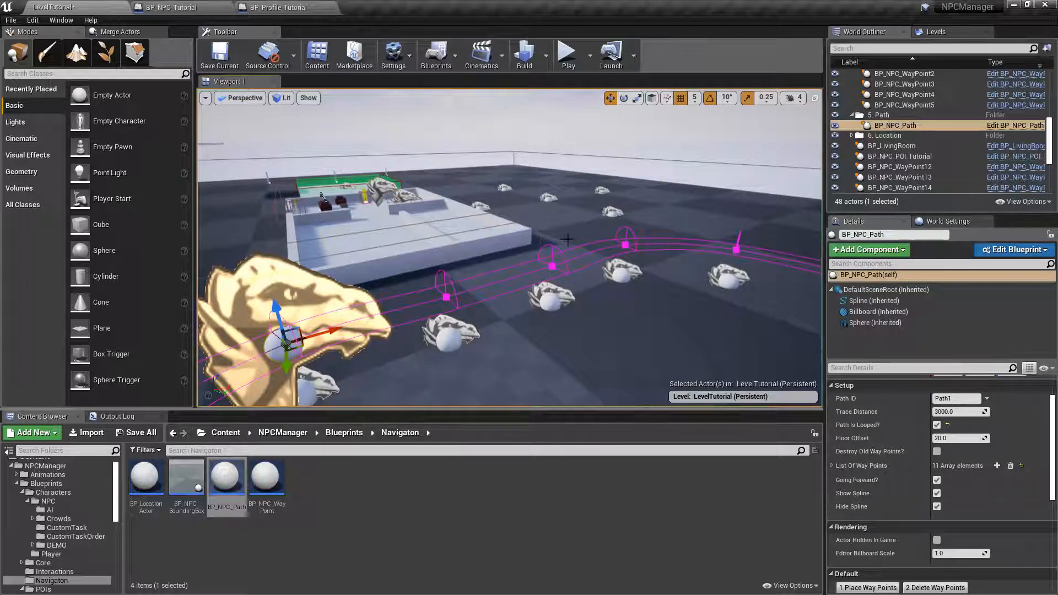
{"action": "left_click", "coordinate": [551, 302]}
{"action": "left_click", "coordinate": [451, 339]}
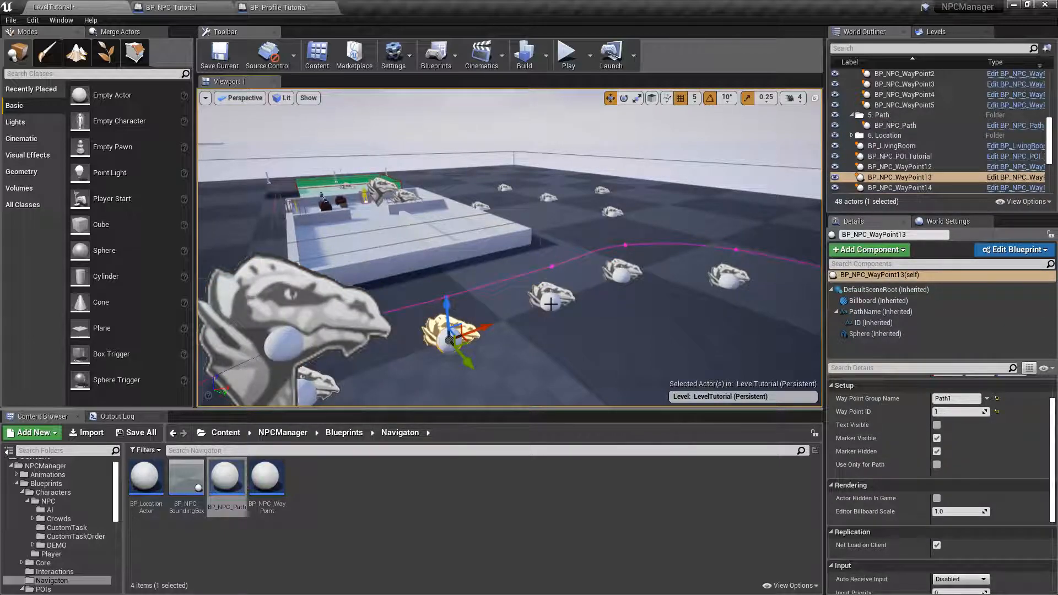
{"action": "left_click", "coordinate": [551, 305]}
{"action": "left_click", "coordinate": [620, 277]}
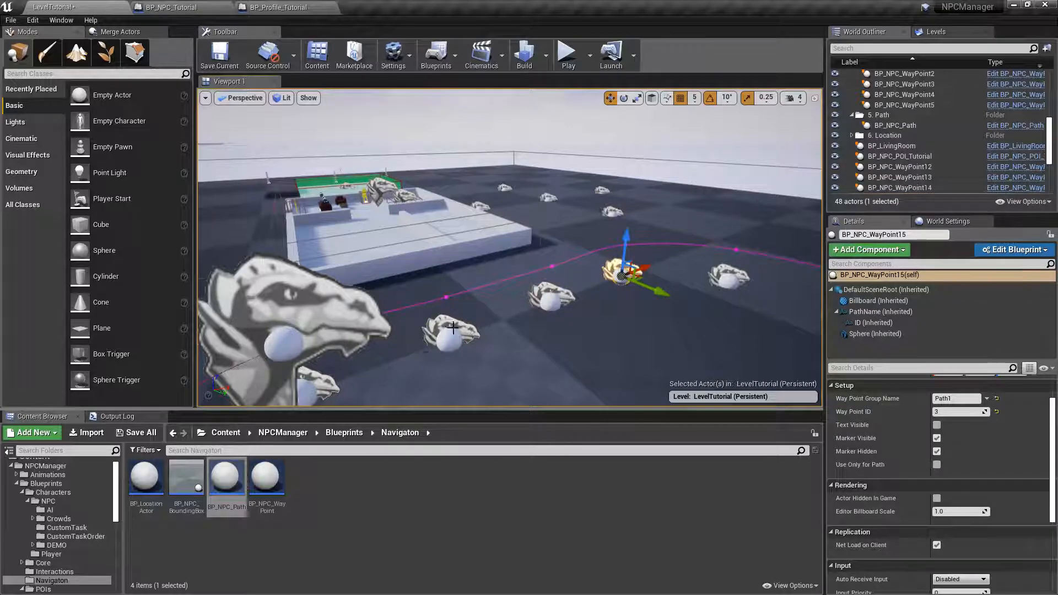
{"action": "left_click", "coordinate": [327, 295]}
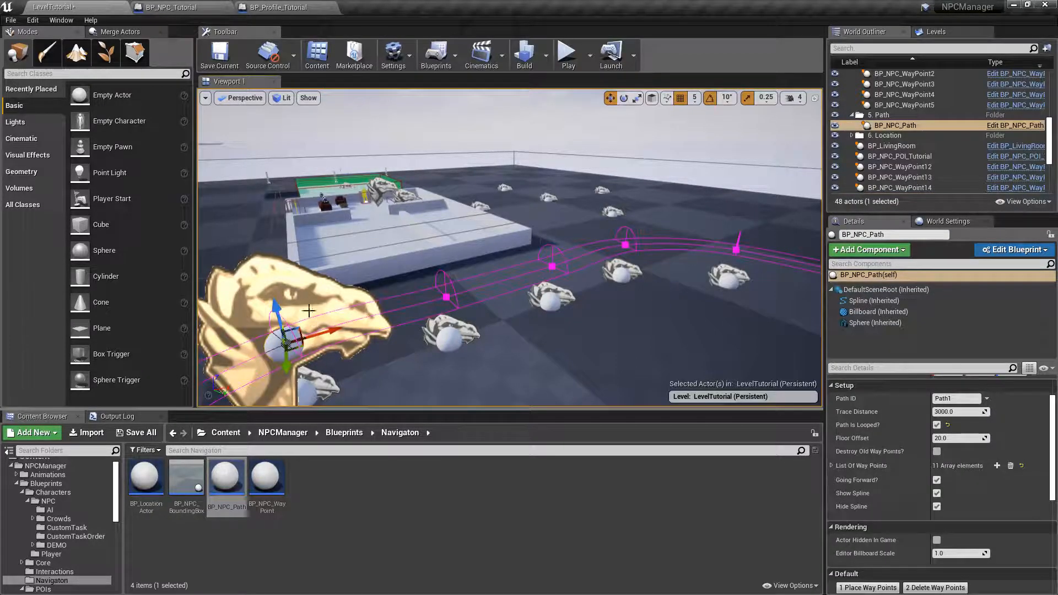
{"action": "left_click", "coordinate": [449, 337]}
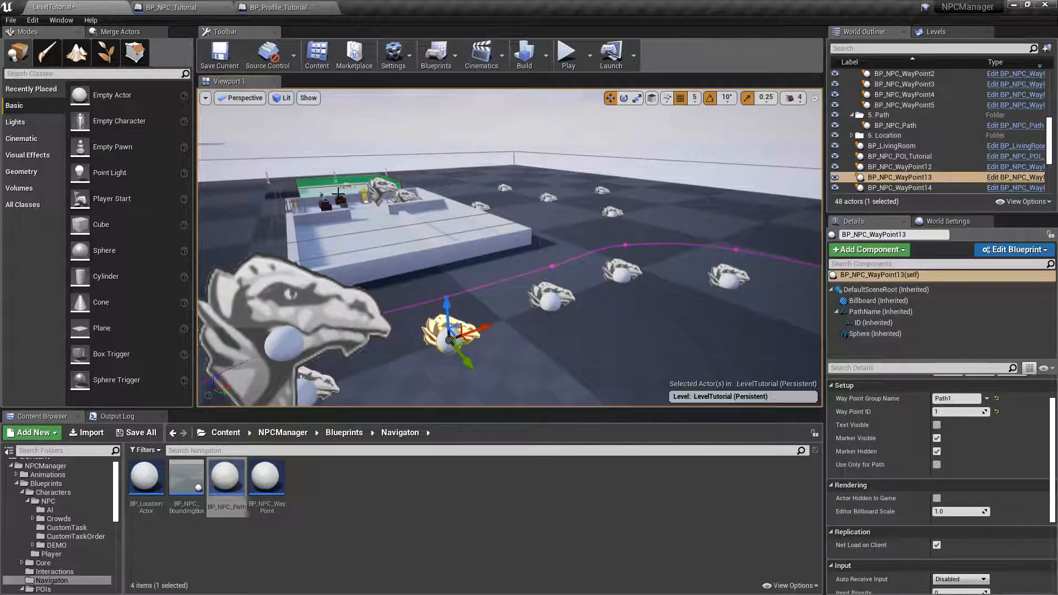
- In BP_Profile_Tutorial, set the Standard Task List option of task 1 to Follow nearby path
{"action": "left_click", "coordinate": [256, 9]}
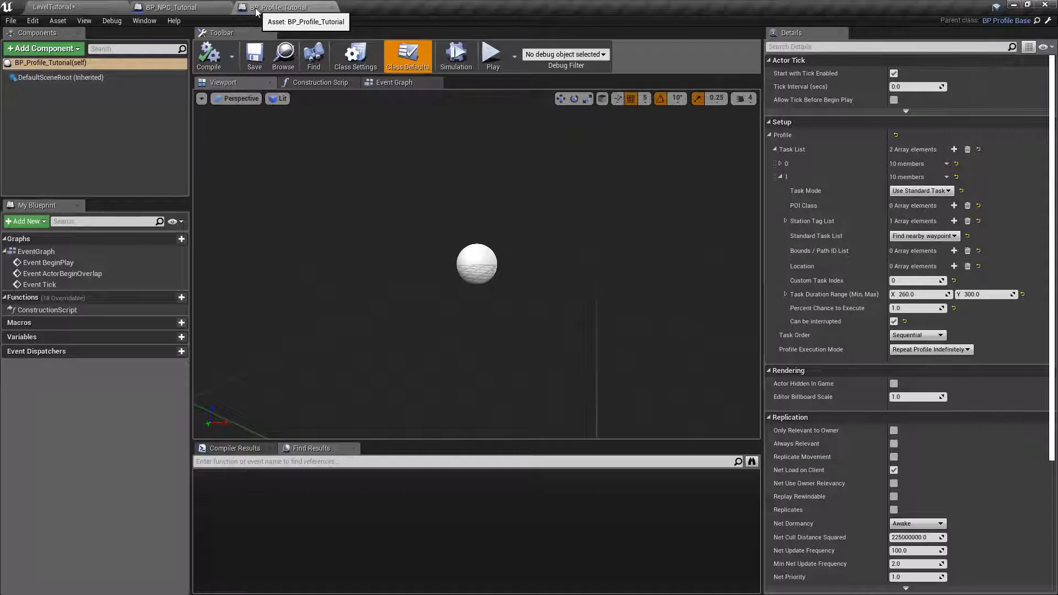
{"action": "left_click", "coordinate": [923, 236]}
{"action": "left_click", "coordinate": [919, 257]}
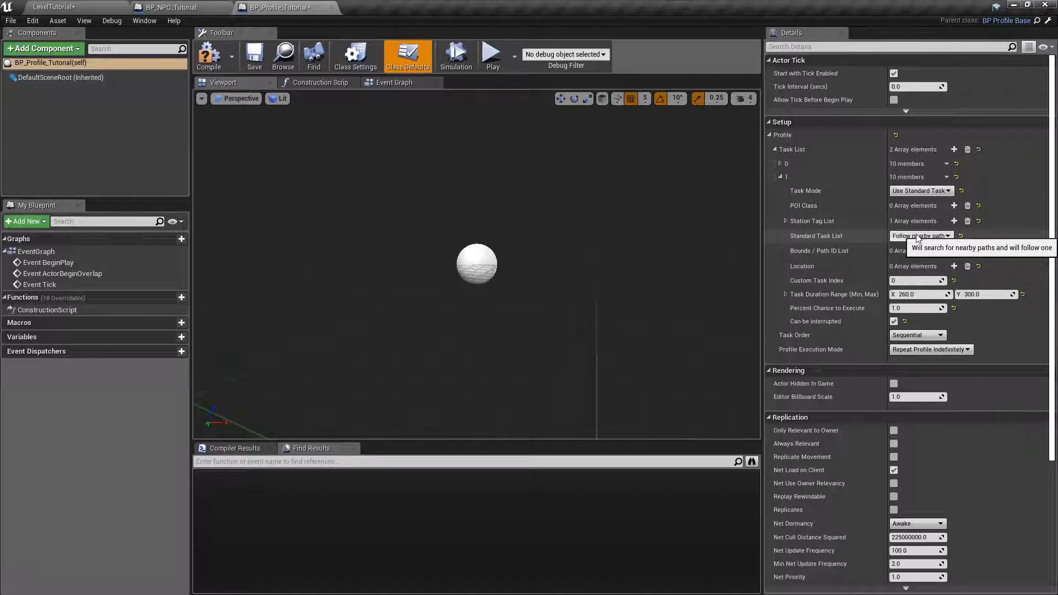
- Save BP_Profile_Tutorial and turn off Marker Hidden for BP_NPC_WayPoint12 through BP_NPC_WayPoint22 in LevelTutorial
{"action": "left_click", "coordinate": [255, 57]}
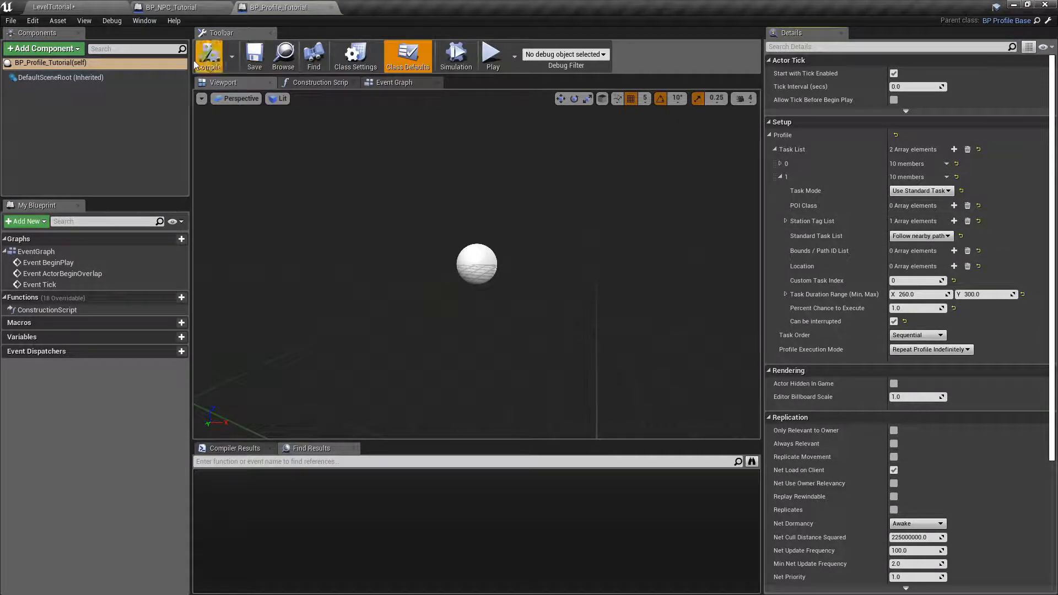
{"action": "left_click", "coordinate": [76, 8]}
{"action": "key", "text": "s"}
{"action": "right_click_drag", "start_coordinate": [542, 203], "coordinate": [520, 215]}
{"action": "left_click", "coordinate": [922, 171]}
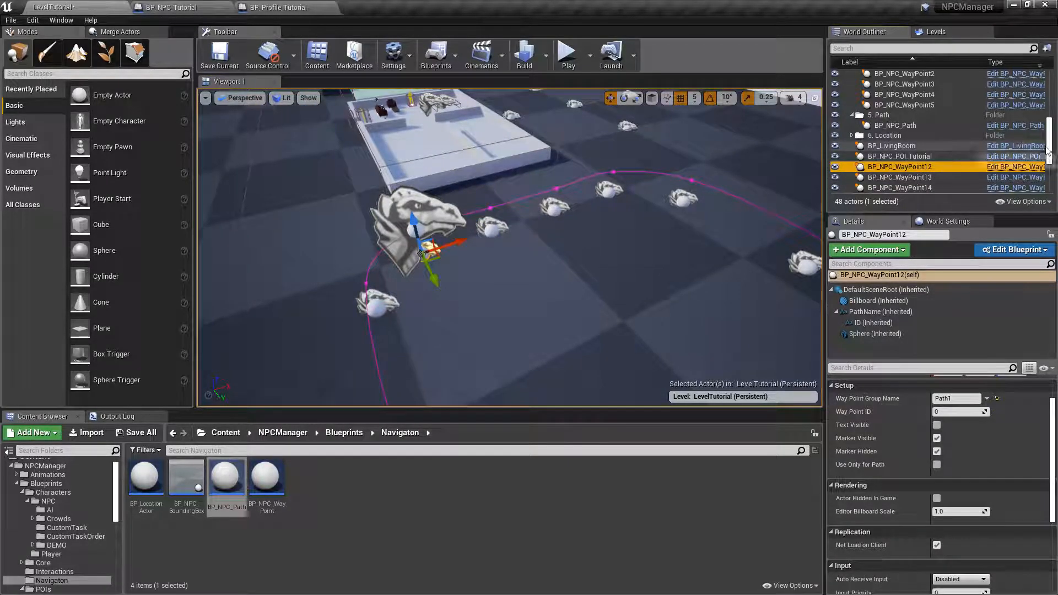
{"action": "scroll", "coordinate": [937, 169], "scroll_direction": "down", "scroll_amount": 5}
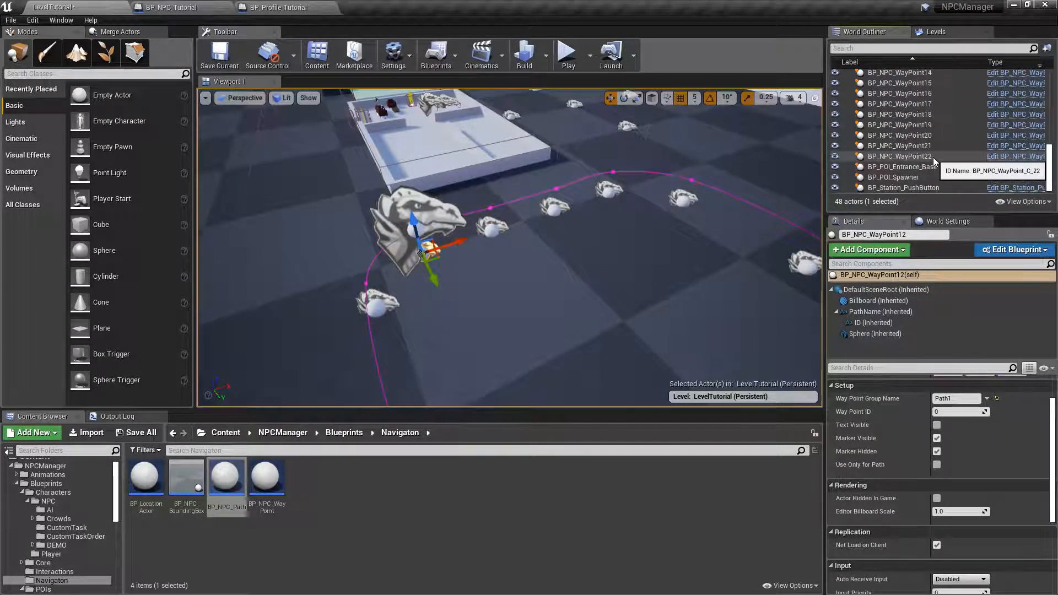
{"action": "left_click", "coordinate": [934, 157], "text": "shift"}
{"action": "key", "text": "f"}
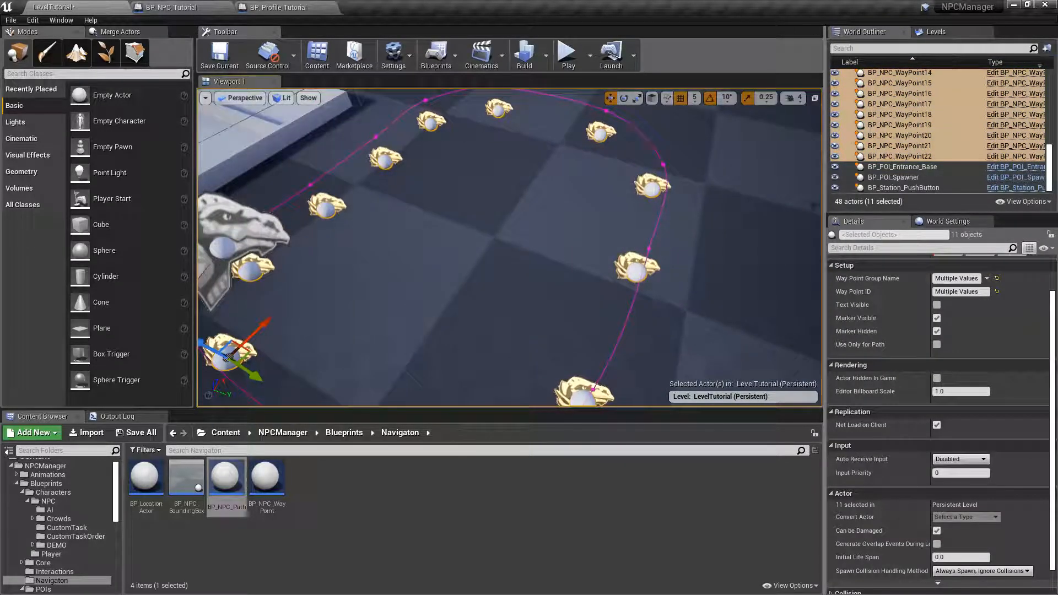
{"action": "left_click", "coordinate": [937, 332]}
- Play the level, follow the tutorial NPC from its push-button station around the way points of the nearby path, and end the play session
{"action": "left_click", "coordinate": [568, 56]}
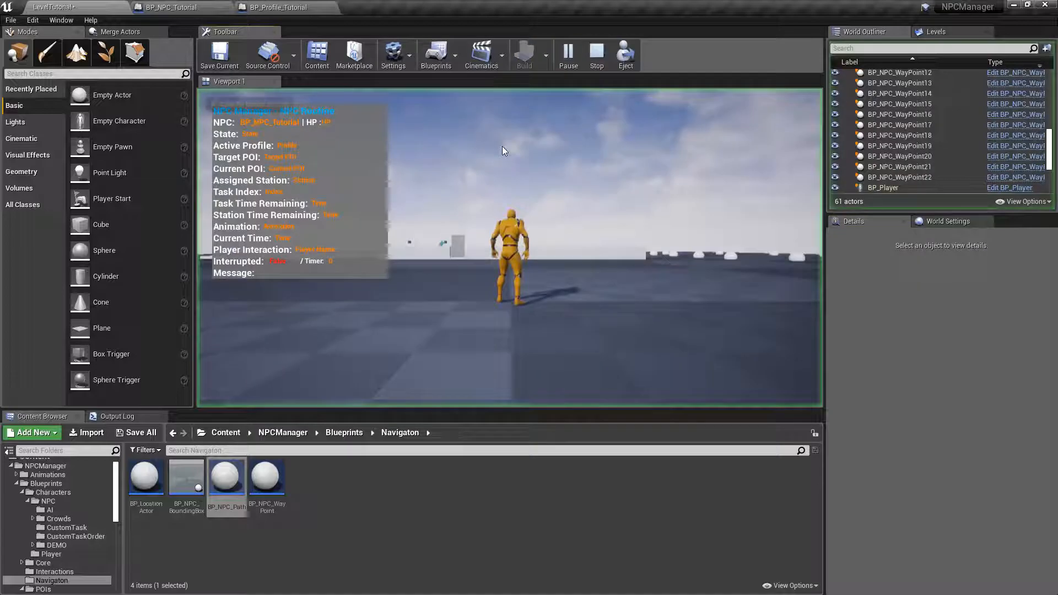
{"action": "key", "text": "w"}
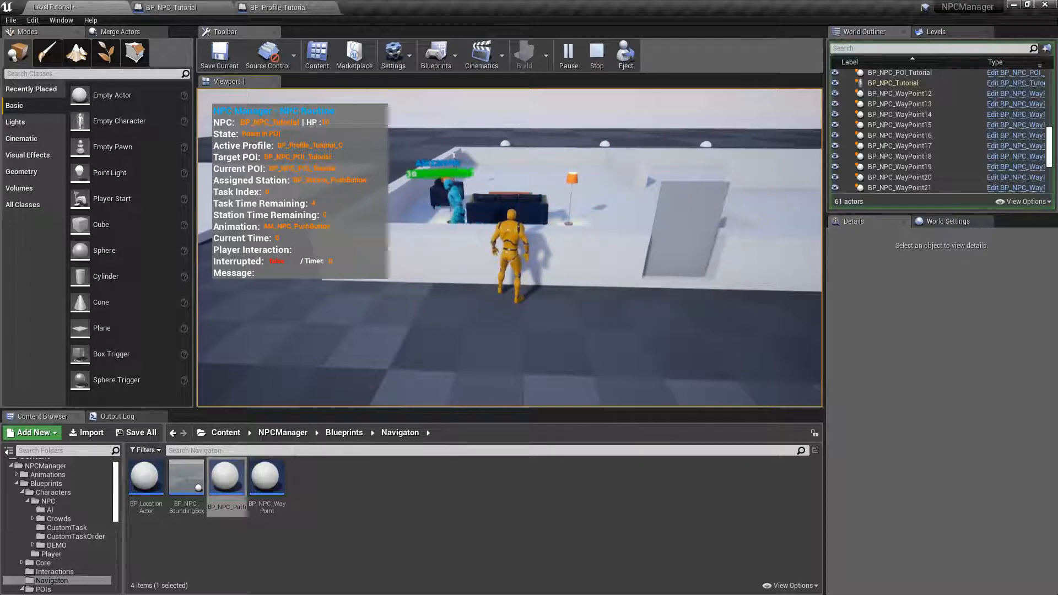
{"action": "key", "text": "d"}
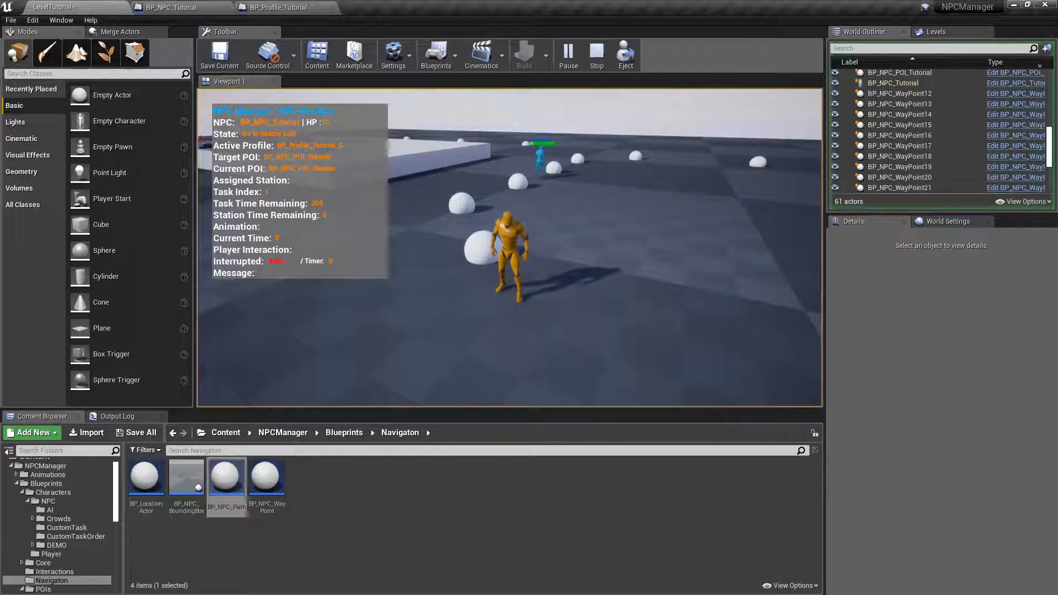
{"action": "key", "text": "w"}
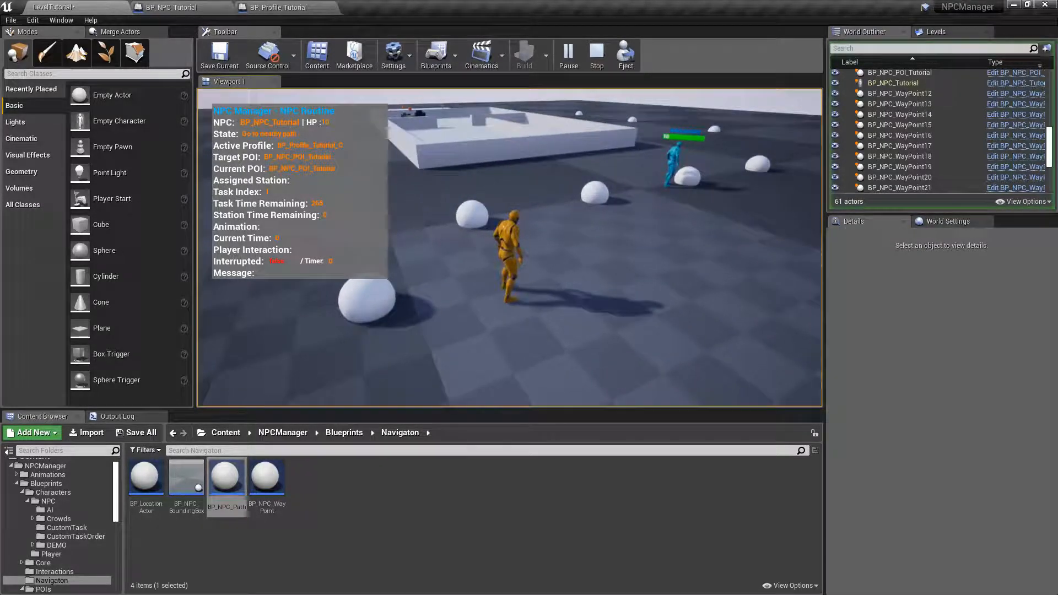
{"action": "key", "text": "w"}
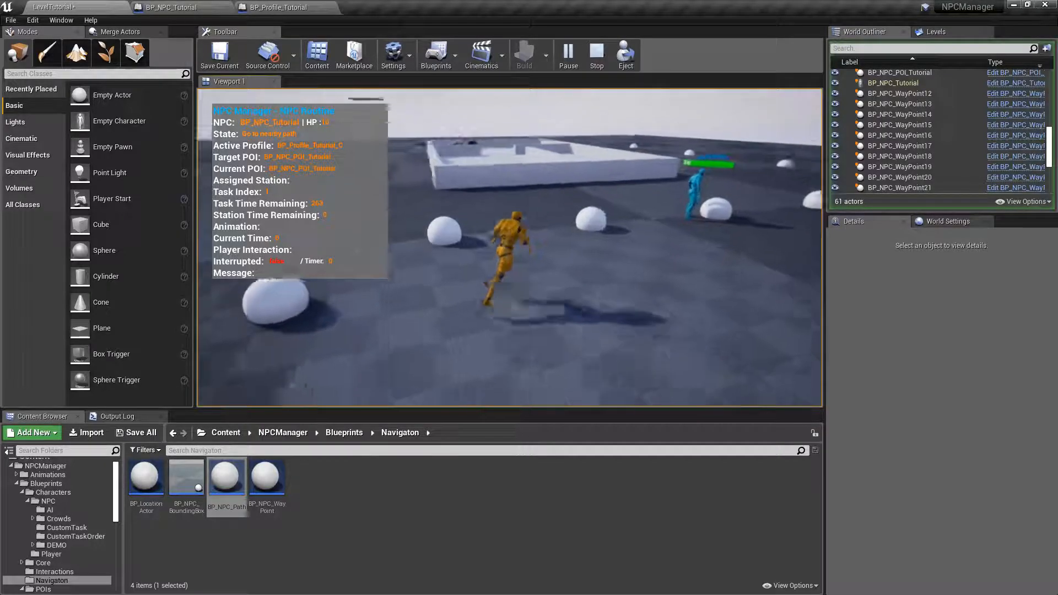
{"action": "key", "text": "w"}
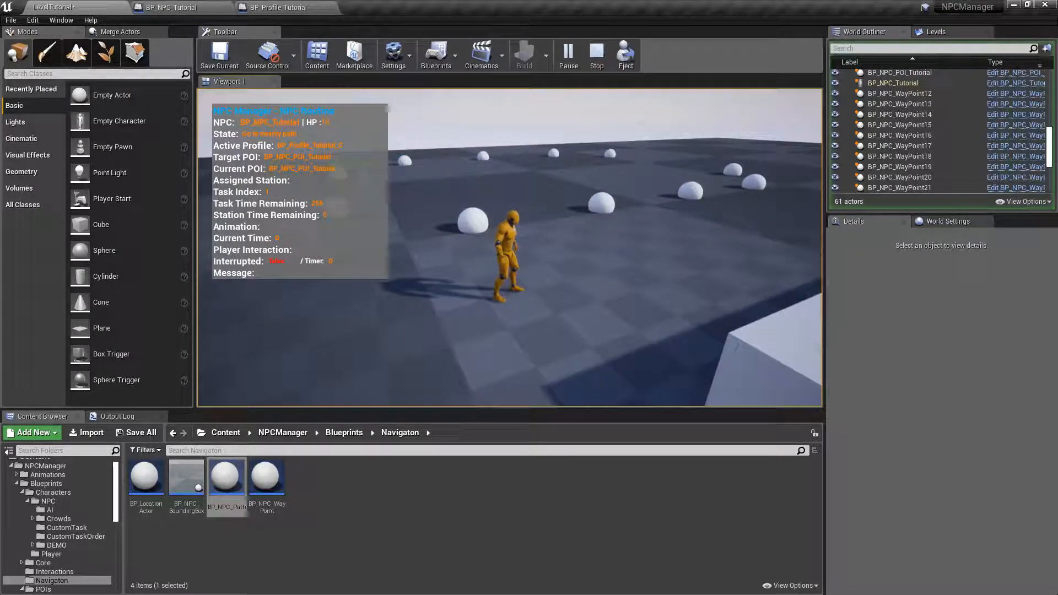
{"action": "key", "text": "w"}
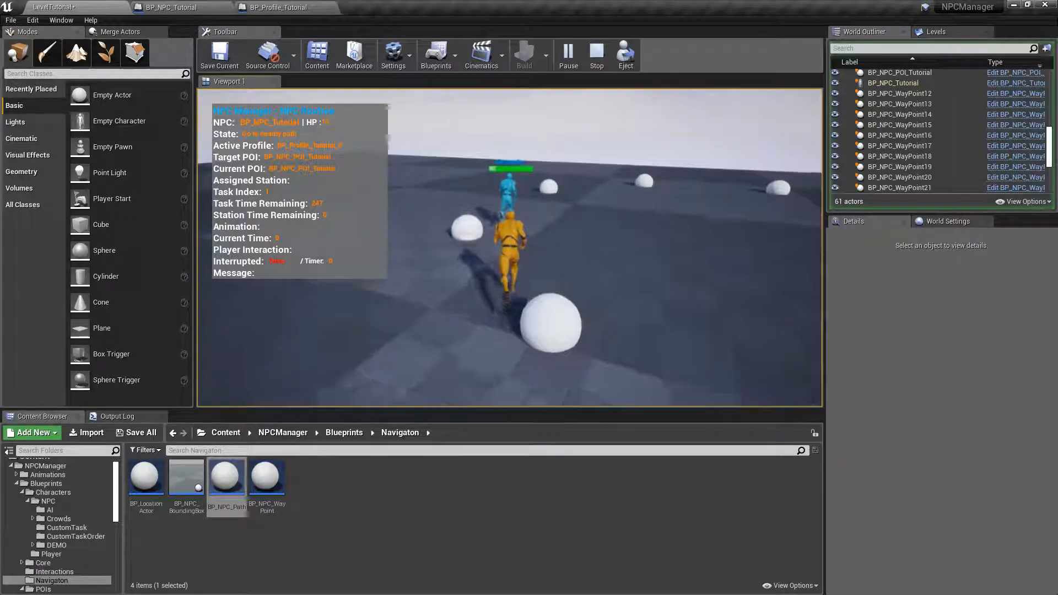
{"action": "key", "text": "w"}
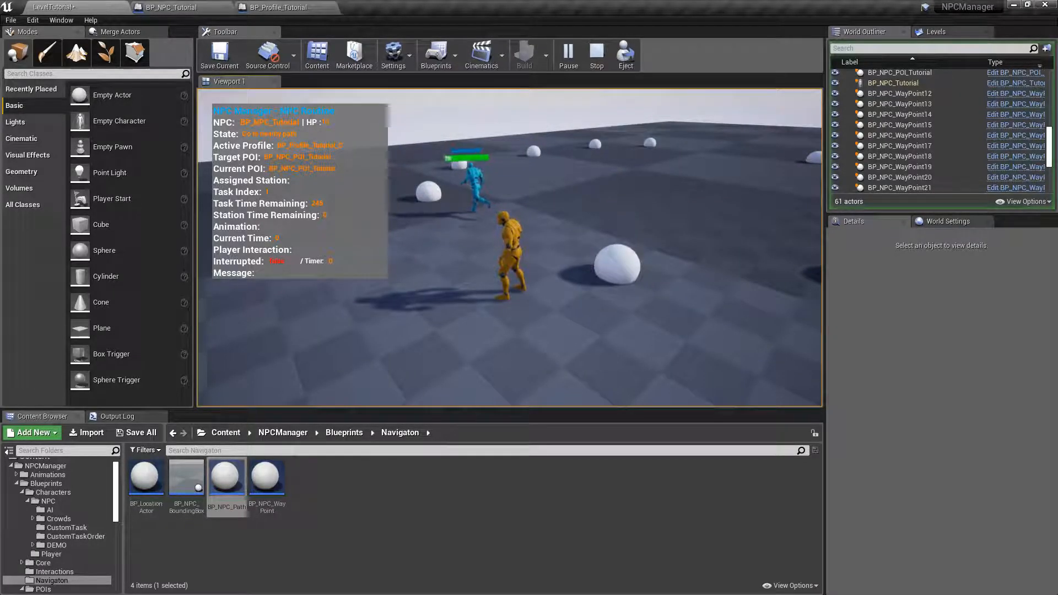
{"action": "key", "text": "w"}
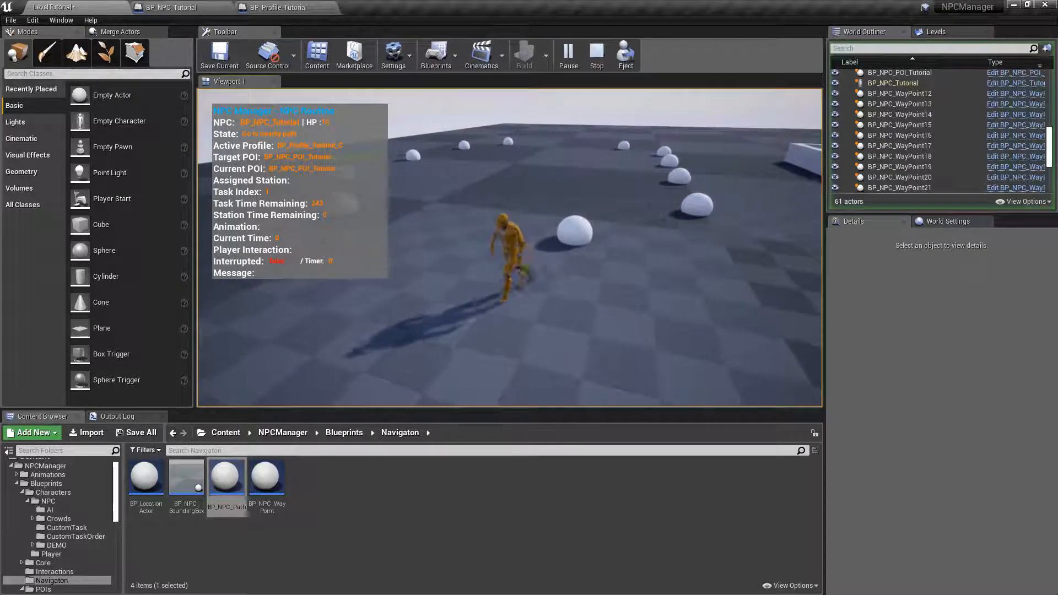
{"action": "key", "text": "w"}
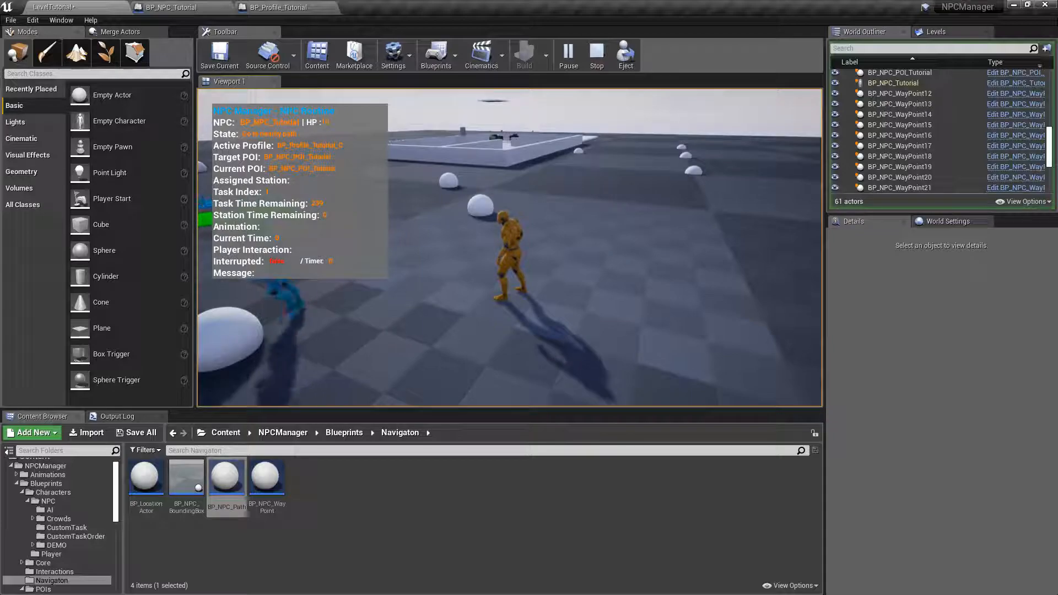
{"action": "key", "text": "w"}
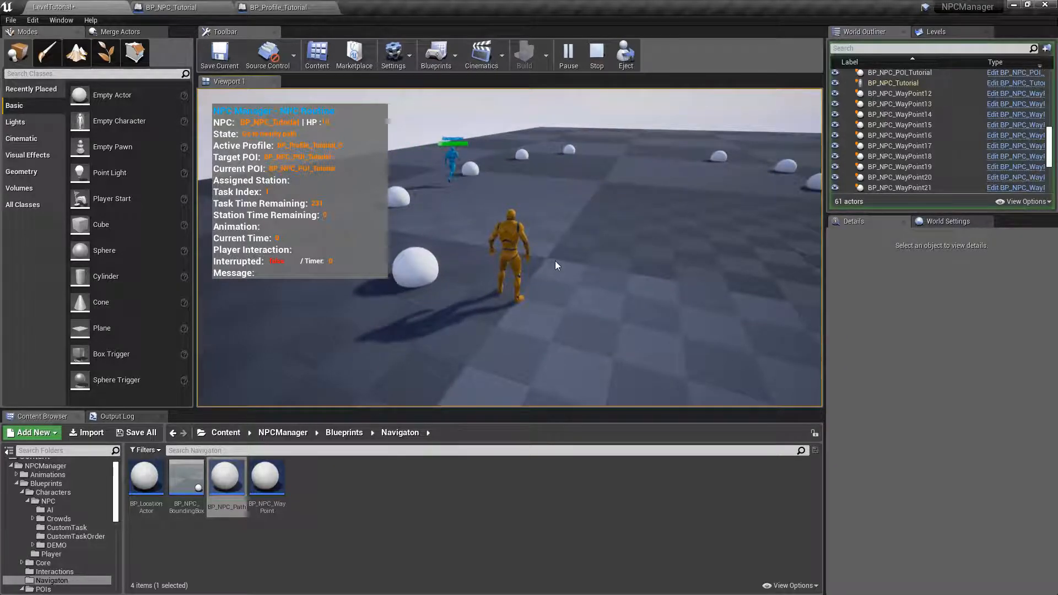
{"action": "key", "text": "Escape"}
- Inspect the Comp_NPC_Controller setup in BP_NPC_Tutorial and save LevelTutorial
{"action": "middle_click_drag", "start_coordinate": [570, 257], "coordinate": [527, 397]}
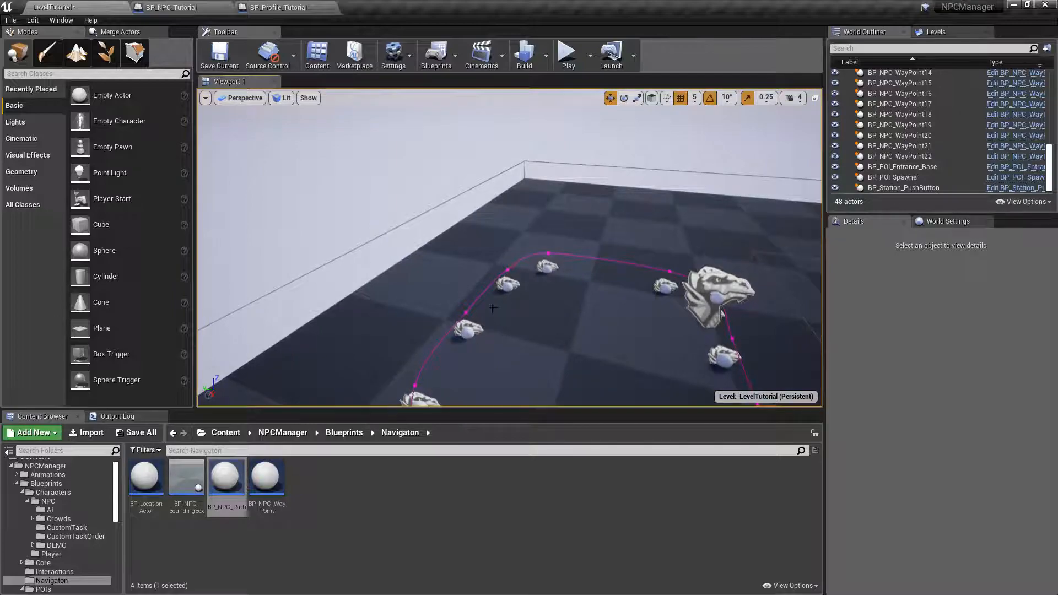
{"action": "right_click_drag", "start_coordinate": [724, 337], "coordinate": [1003, 358]}
{"action": "right_click_drag", "start_coordinate": [488, 233], "coordinate": [486, 234]}
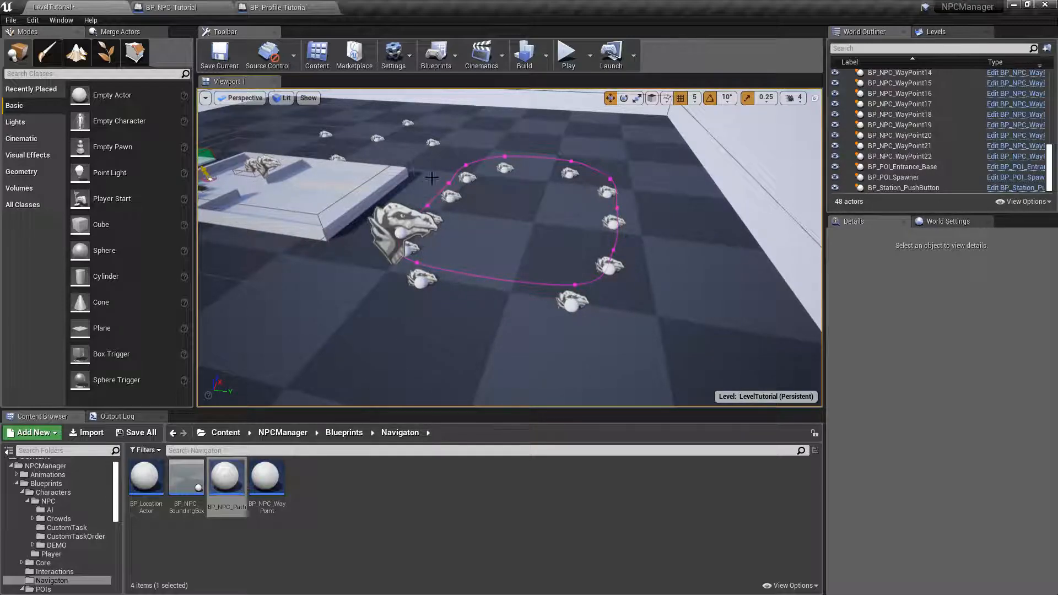
{"action": "right_click_drag", "start_coordinate": [517, 189], "coordinate": [403, 187]}
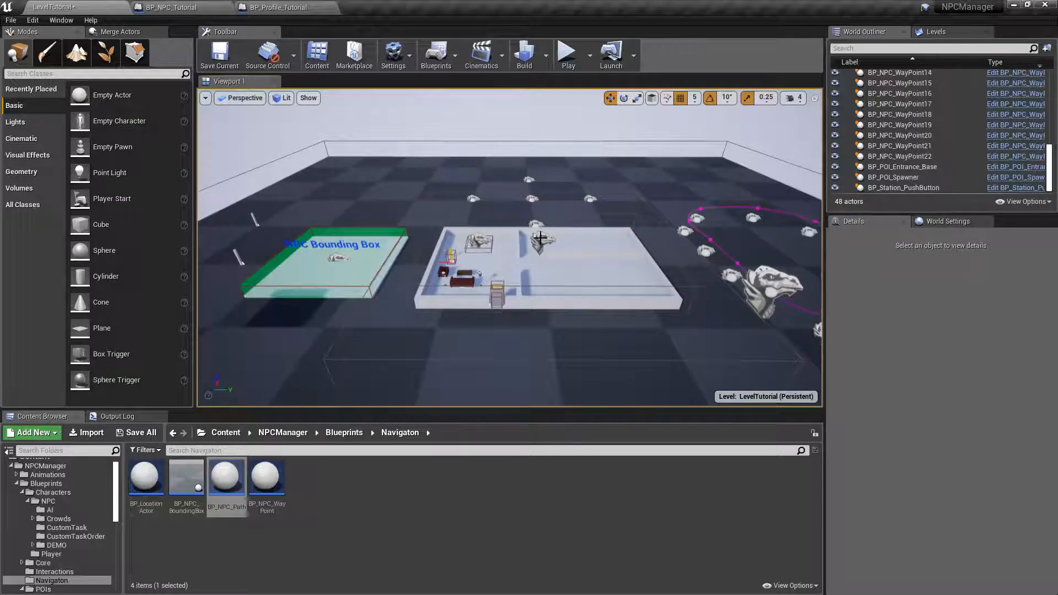
{"action": "left_click", "coordinate": [167, 11]}
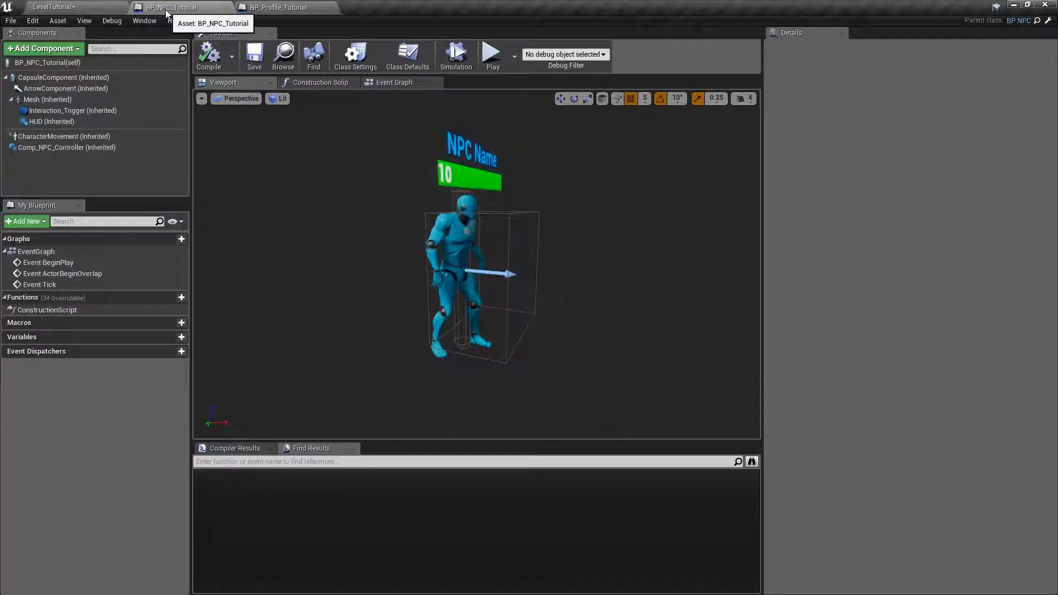
{"action": "left_click", "coordinate": [38, 148]}
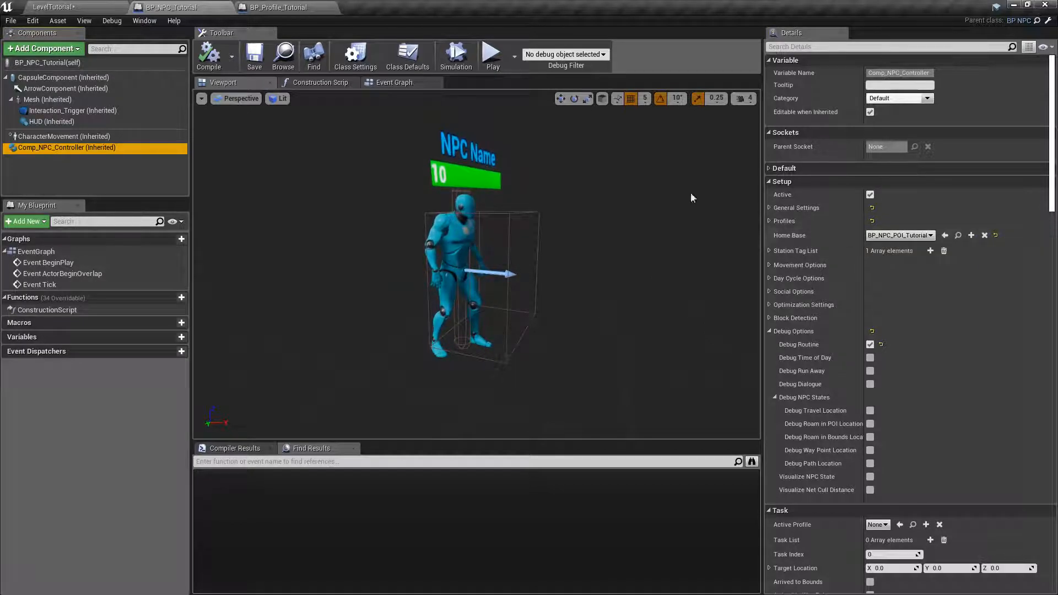
{"action": "left_click", "coordinate": [62, 7]}
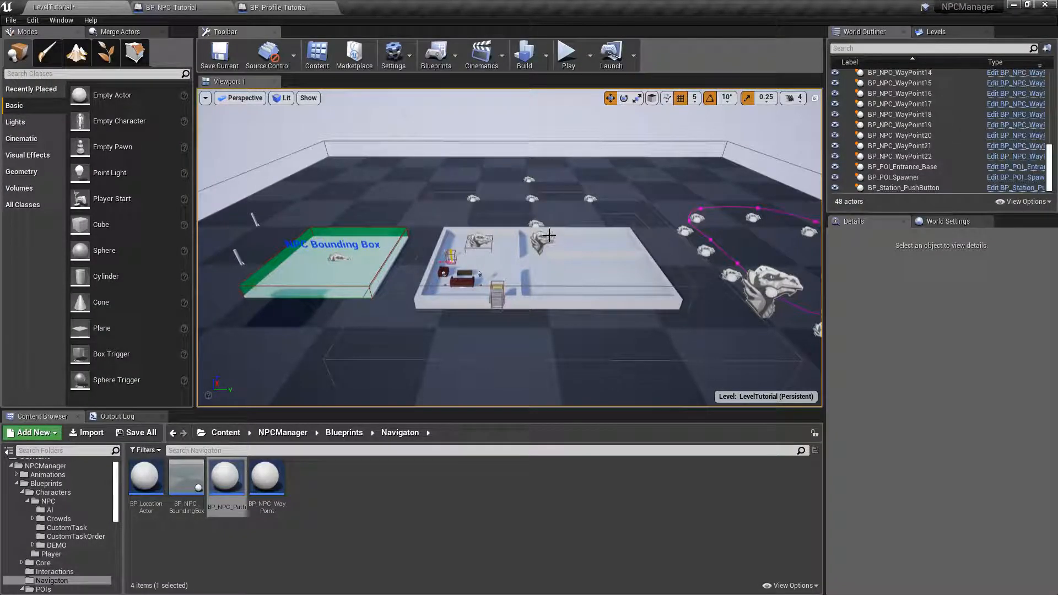
{"action": "left_click", "coordinate": [220, 55]}
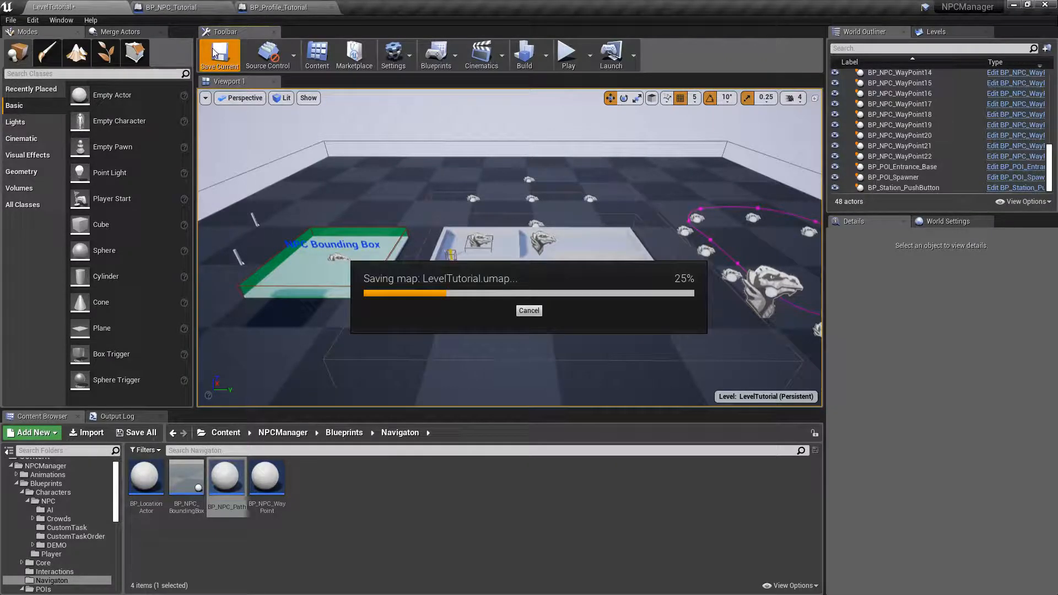
- In BP_Profile_Tutorial, clear the Task List and add one task with Task Mode set to Use Standard Task
{"action": "left_click", "coordinate": [259, 8]}
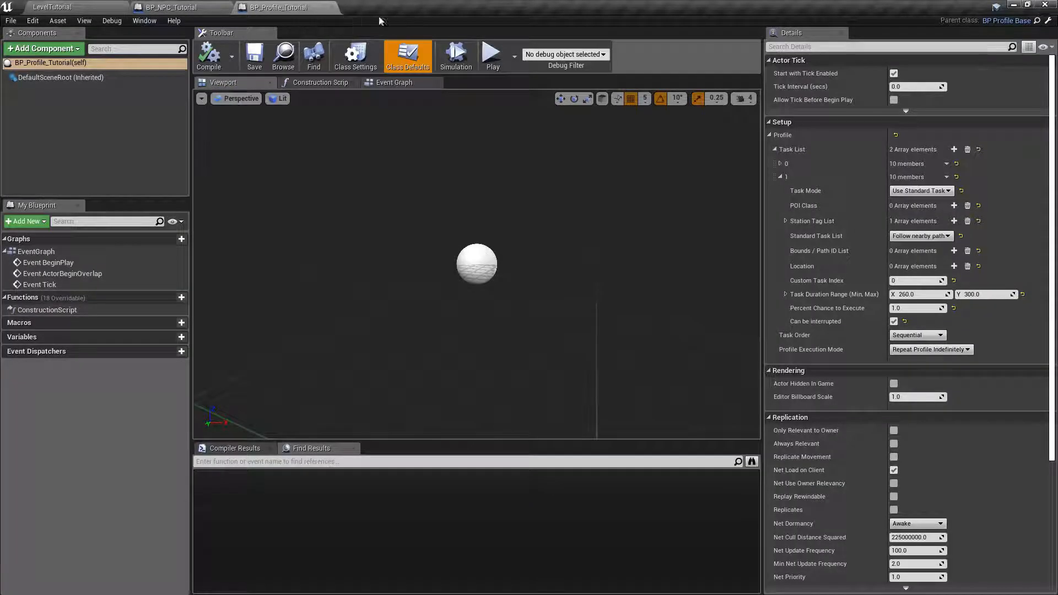
{"action": "left_click", "coordinate": [967, 150]}
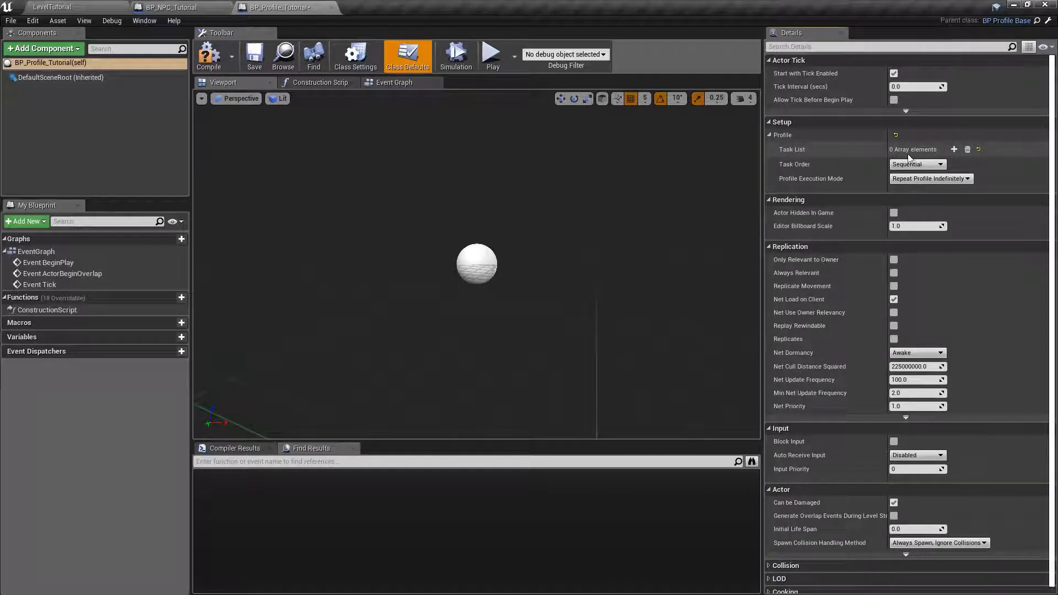
{"action": "left_click", "coordinate": [954, 149]}
{"action": "left_click", "coordinate": [781, 164]}
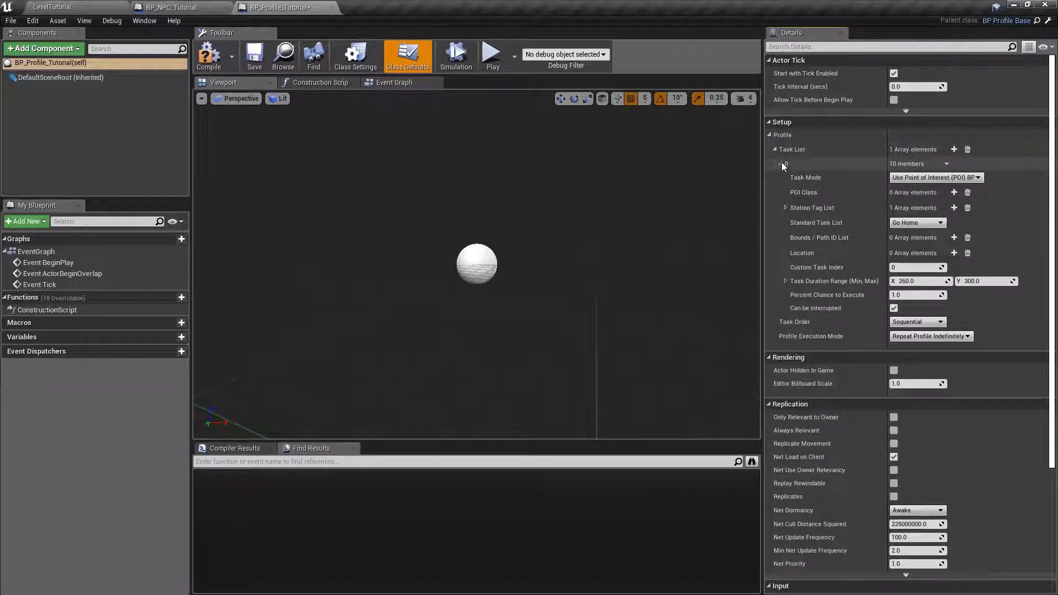
{"action": "left_click", "coordinate": [931, 175]}
{"action": "left_click", "coordinate": [928, 190]}
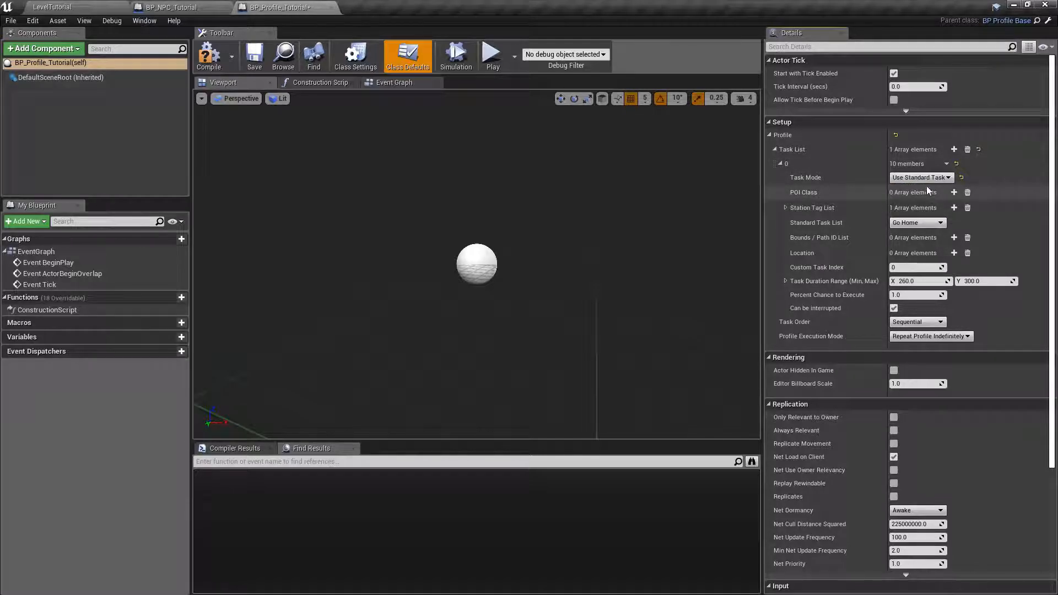
- Set task 0 to Roam within nearby bounds with a Task Duration Range of 20 minimum and 20 maximum
{"action": "left_click", "coordinate": [918, 223]}
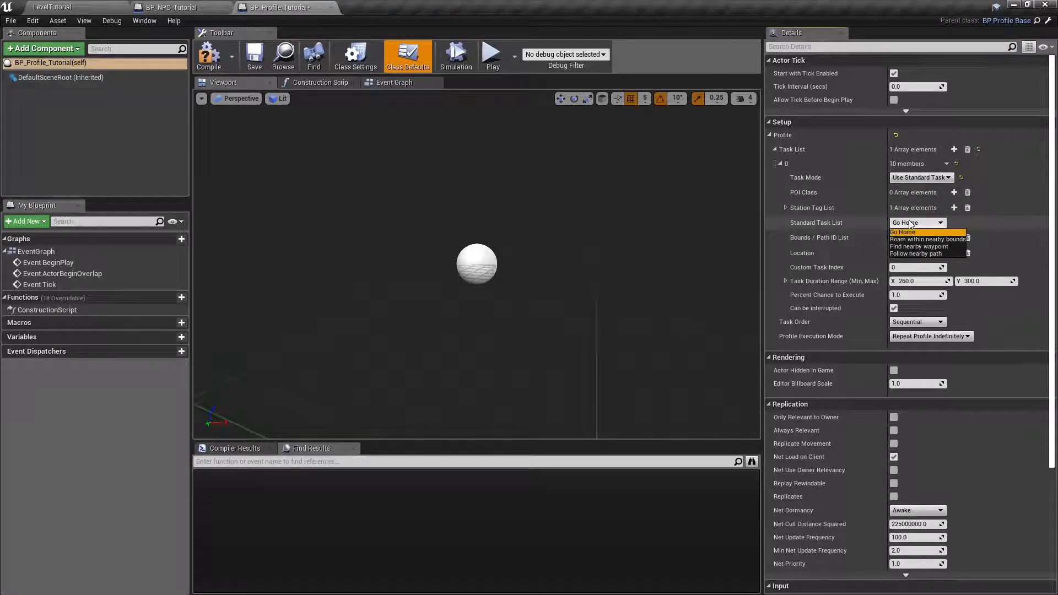
{"action": "left_click", "coordinate": [916, 239]}
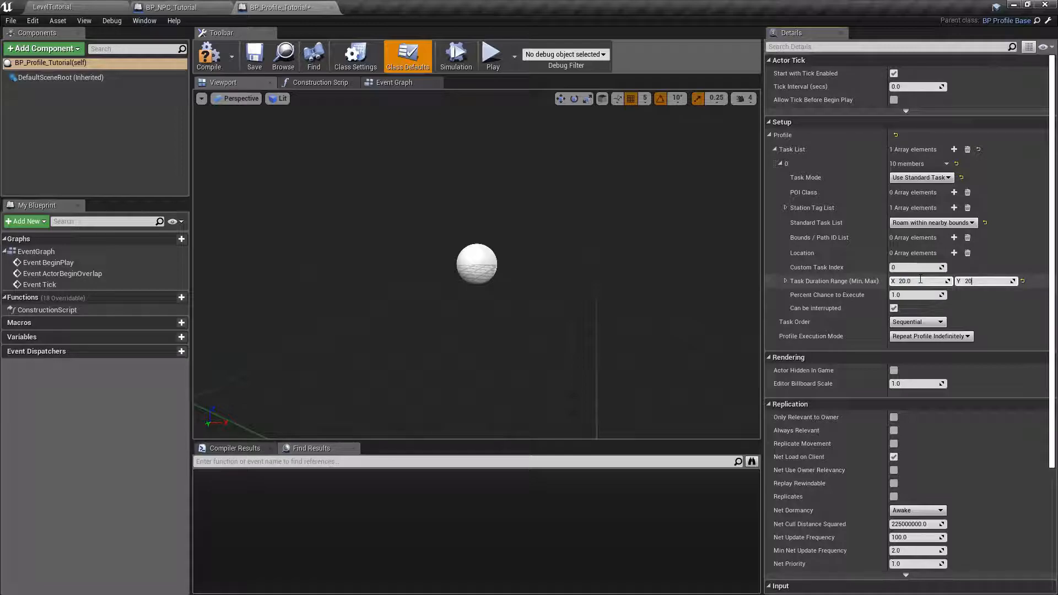
{"action": "left_click", "coordinate": [918, 281]}
- Add a second task that uses the standard task Go Home, and compile and save the profile
{"action": "left_click", "coordinate": [779, 163]}
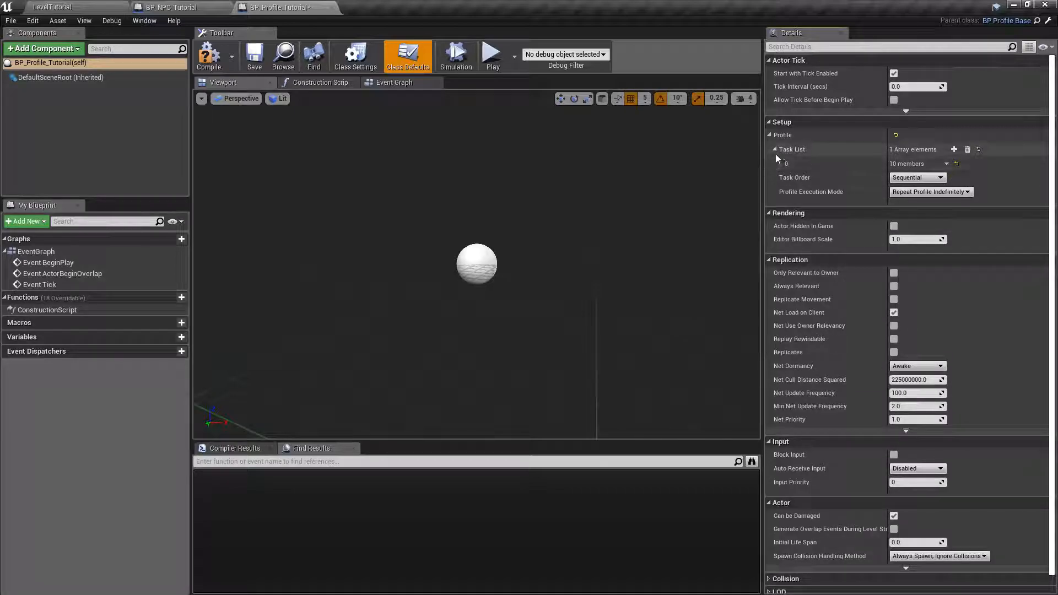
{"action": "left_click", "coordinate": [954, 150]}
{"action": "left_click", "coordinate": [780, 177]}
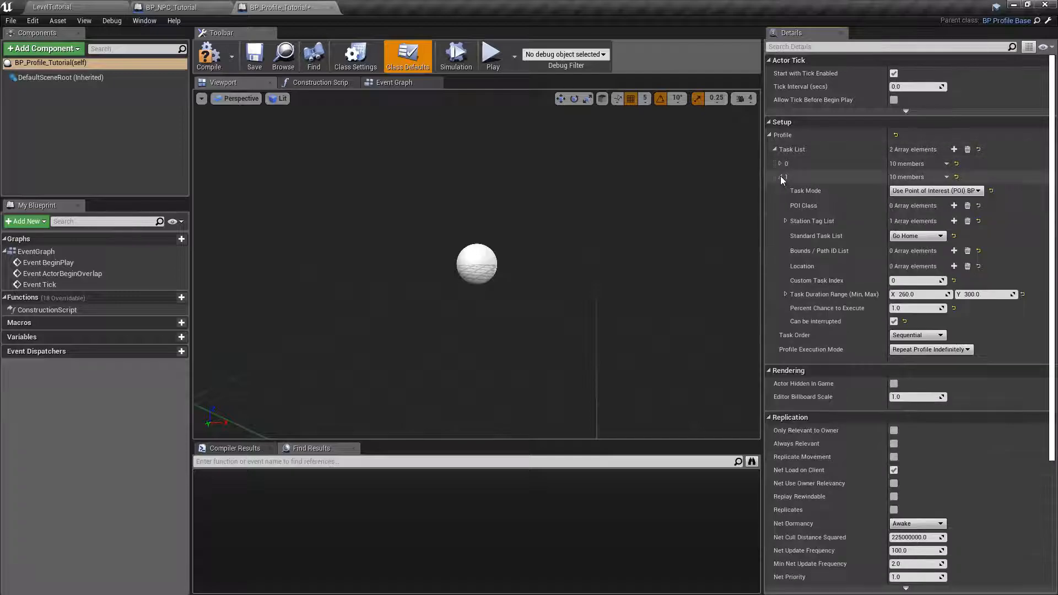
{"action": "left_click", "coordinate": [912, 193]}
{"action": "left_click", "coordinate": [914, 206]}
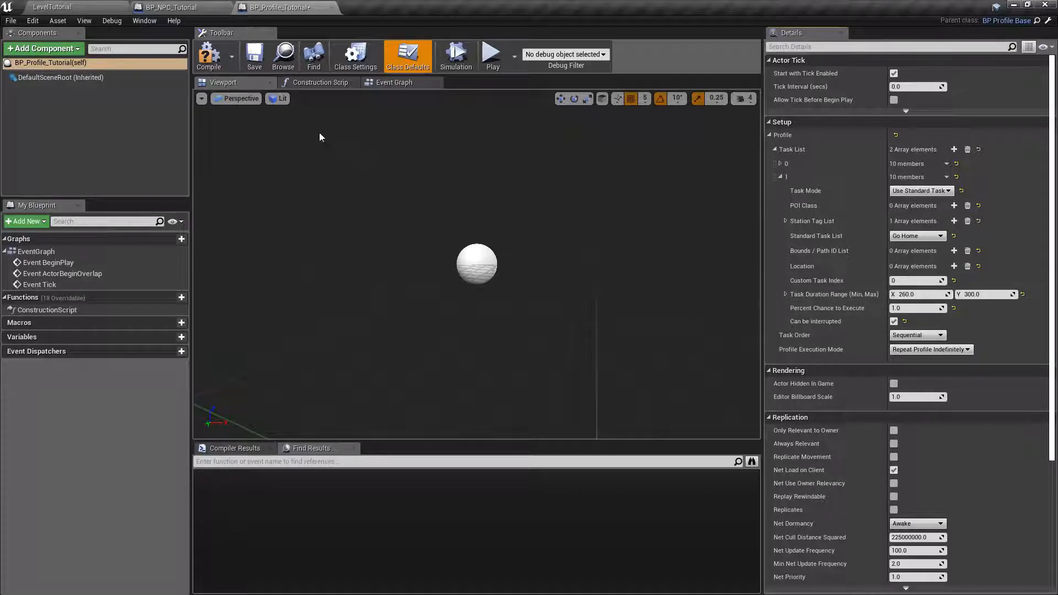
{"action": "left_click", "coordinate": [209, 53]}
{"action": "left_click", "coordinate": [246, 53]}
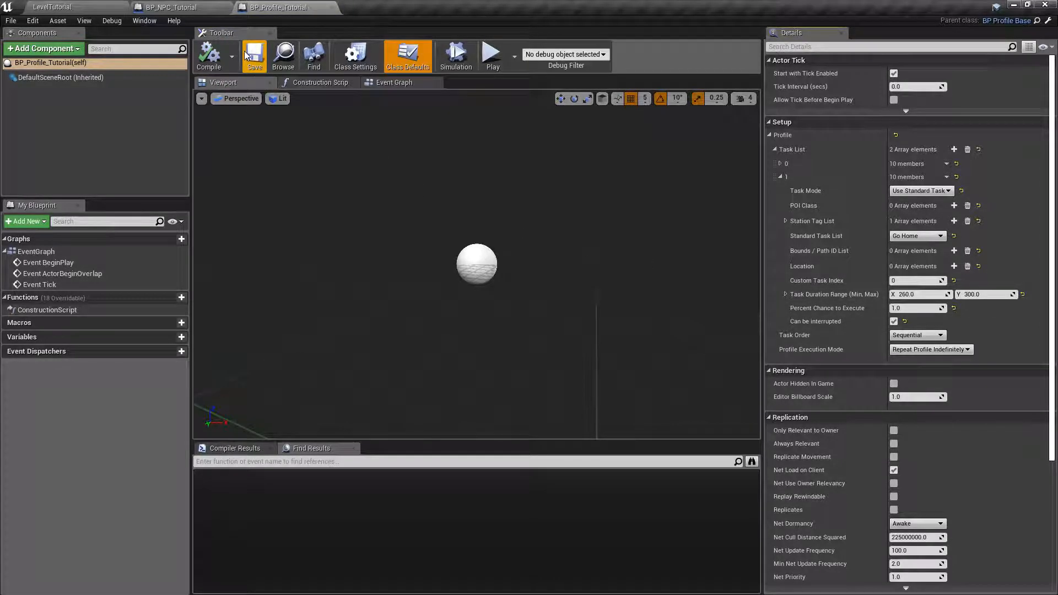
- Review the available Task Mode options of task 1 and return to LevelTutorial
{"action": "left_click", "coordinate": [910, 191]}
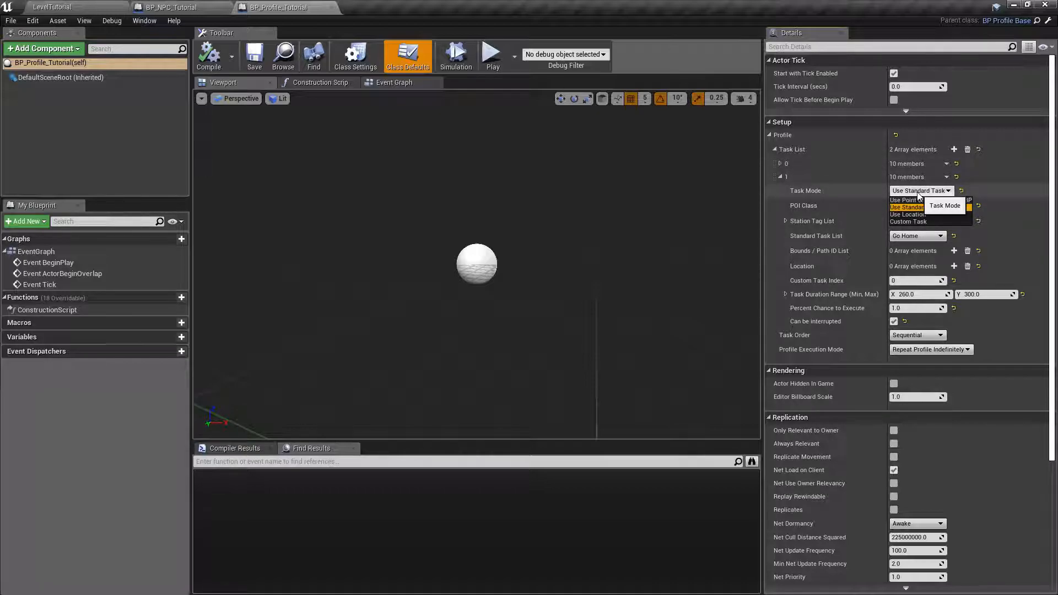
{"action": "left_click", "coordinate": [928, 191]}
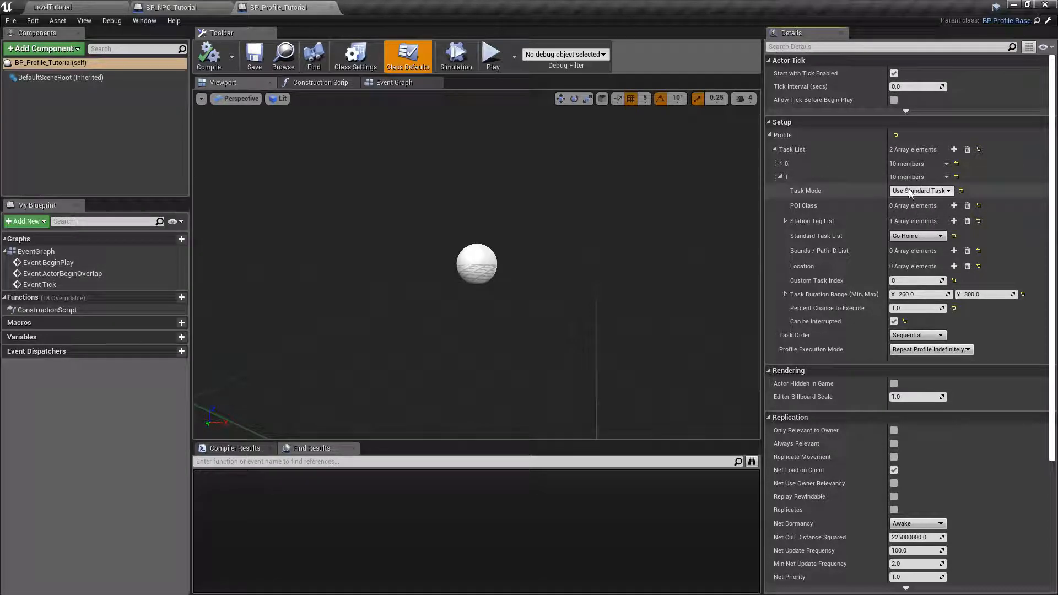
{"action": "left_click", "coordinate": [70, 6]}
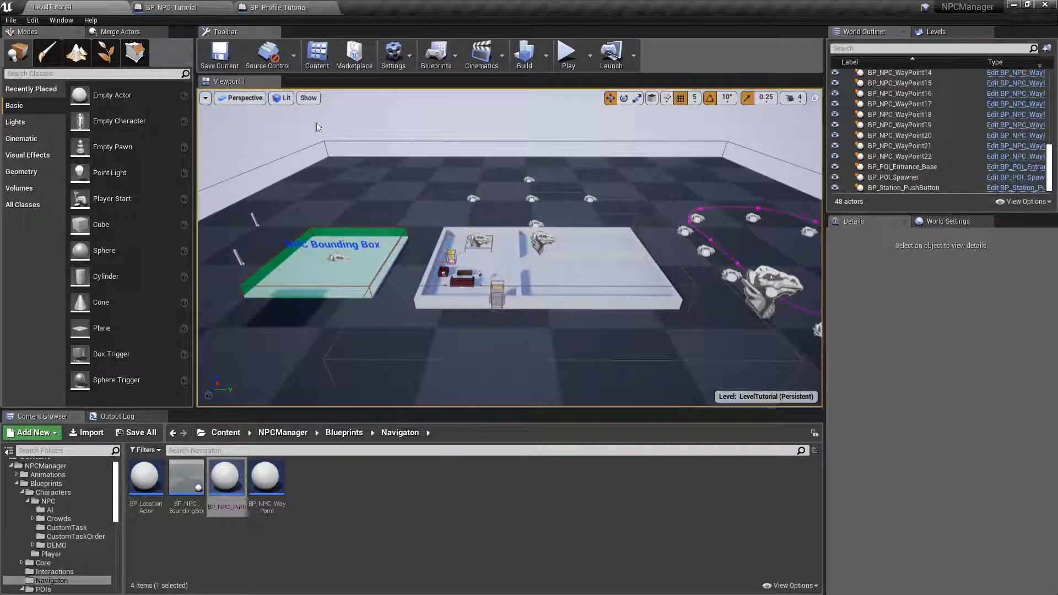
- Set Number to spawn to 0 for the NPCList entry of the BP_NPC_POI_Tutorial actor in the level
{"action": "right_click_drag", "start_coordinate": [570, 158], "coordinate": [570, 174]}
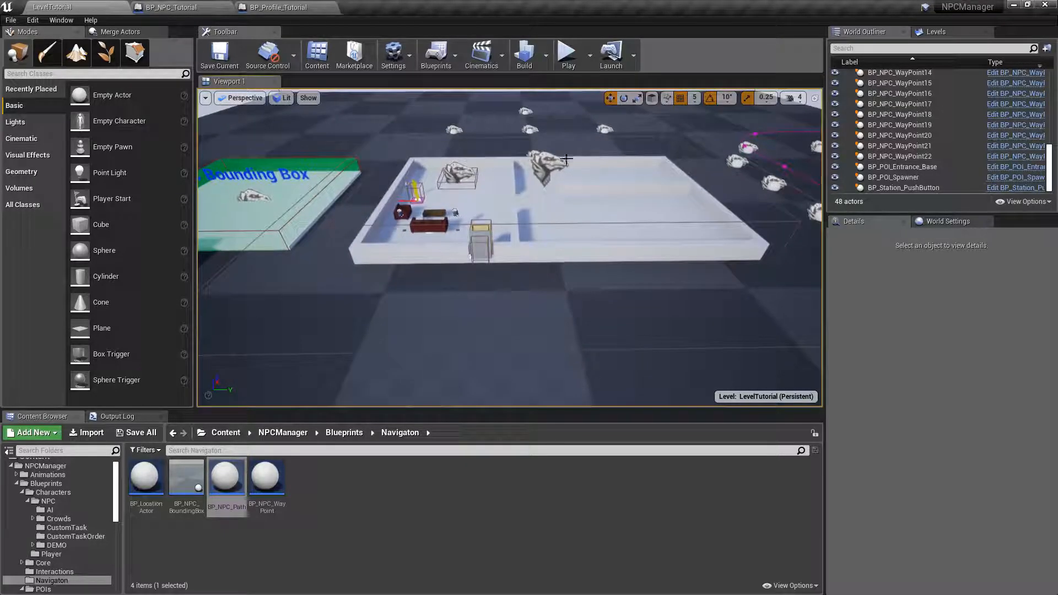
{"action": "left_click", "coordinate": [552, 164]}
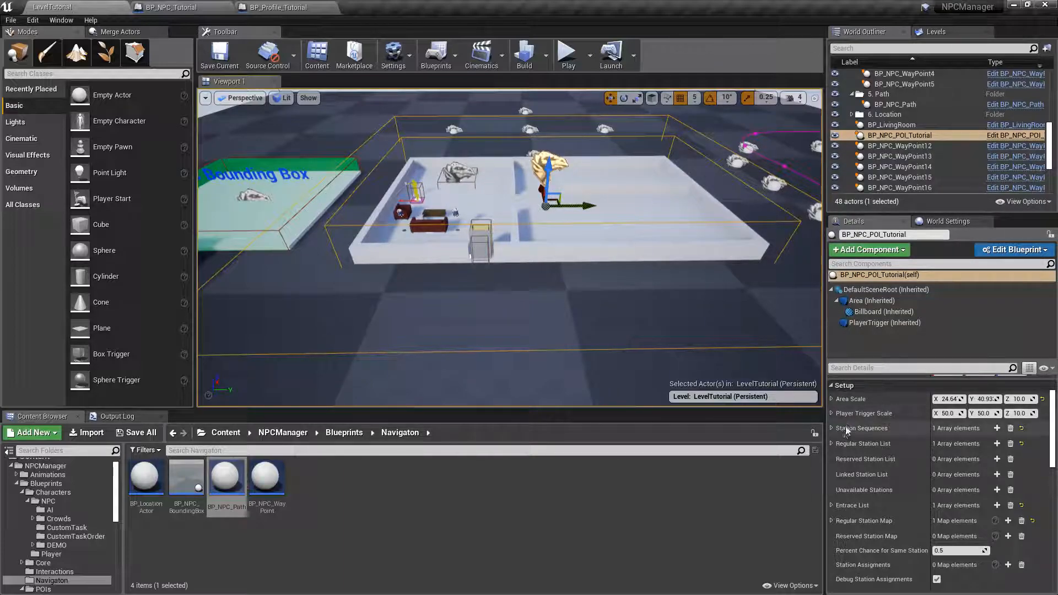
{"action": "scroll", "coordinate": [1054, 411], "scroll_direction": "down", "scroll_amount": 5}
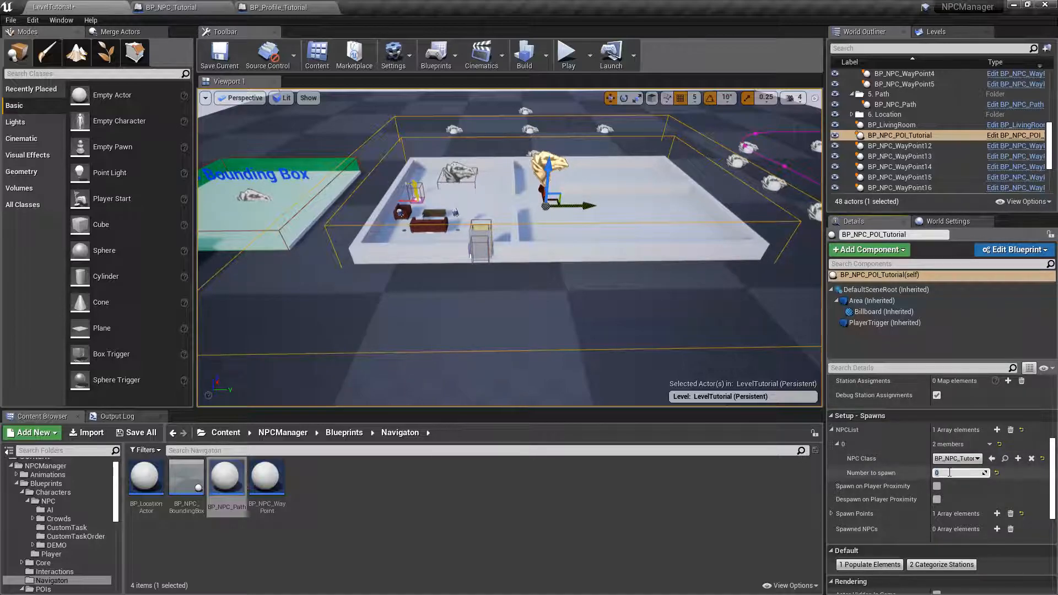
- Place a BP_NPC_Tutorial character on the floor just outside the NPC Bounding Box and save the level
{"action": "right_click_drag", "start_coordinate": [560, 180], "coordinate": [427, 183]}
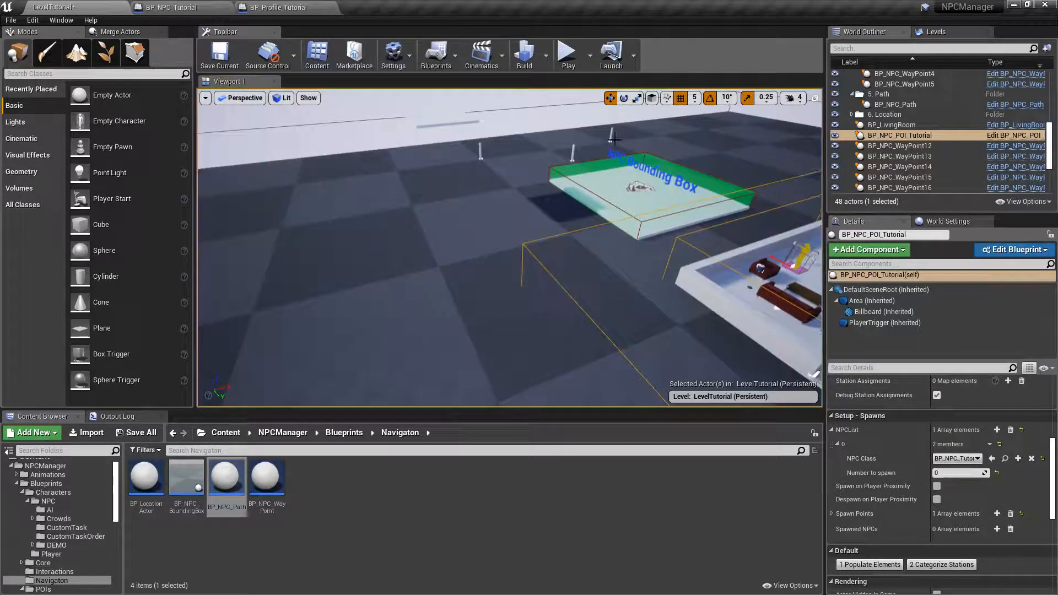
{"action": "left_click", "coordinate": [48, 501]}
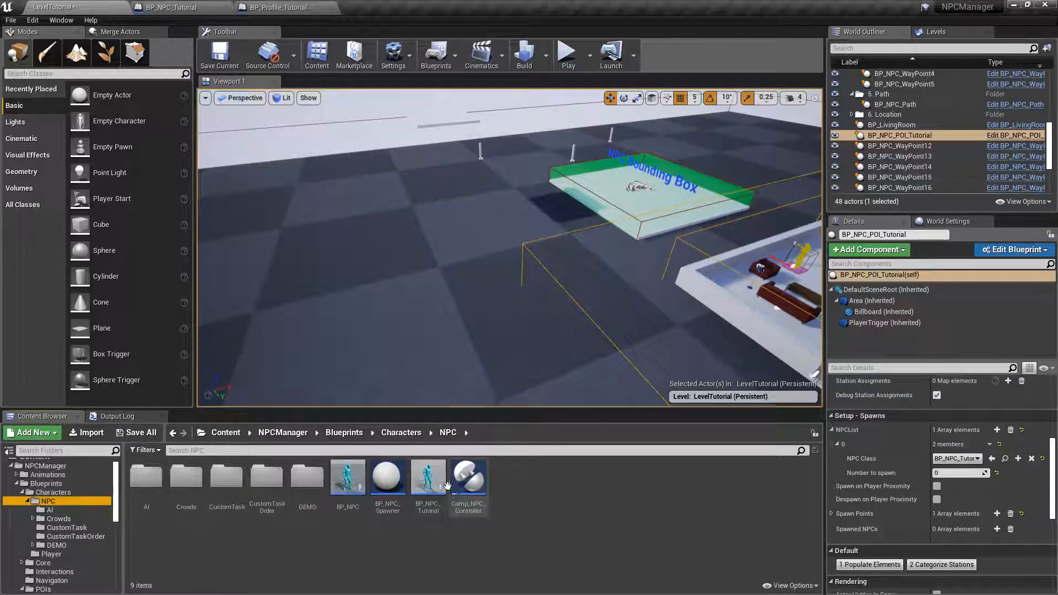
{"action": "left_click_drag", "start_coordinate": [426, 488], "coordinate": [551, 209]}
{"action": "right_click_drag", "start_coordinate": [622, 292], "coordinate": [539, 330]}
{"action": "key", "text": "w"}
{"action": "key", "text": "d"}
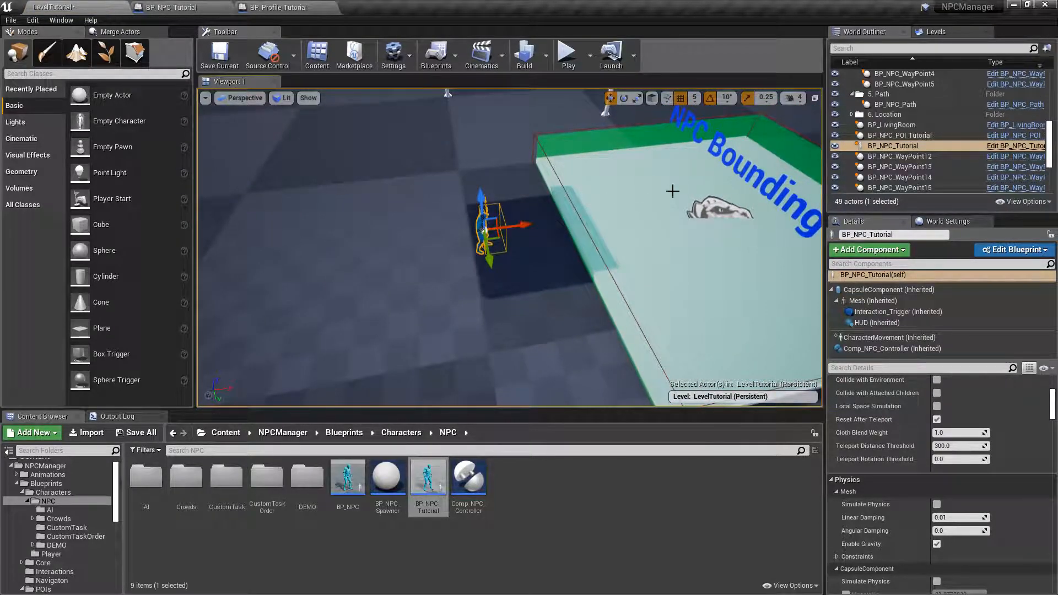
{"action": "left_click_drag", "start_coordinate": [518, 226], "coordinate": [502, 227]}
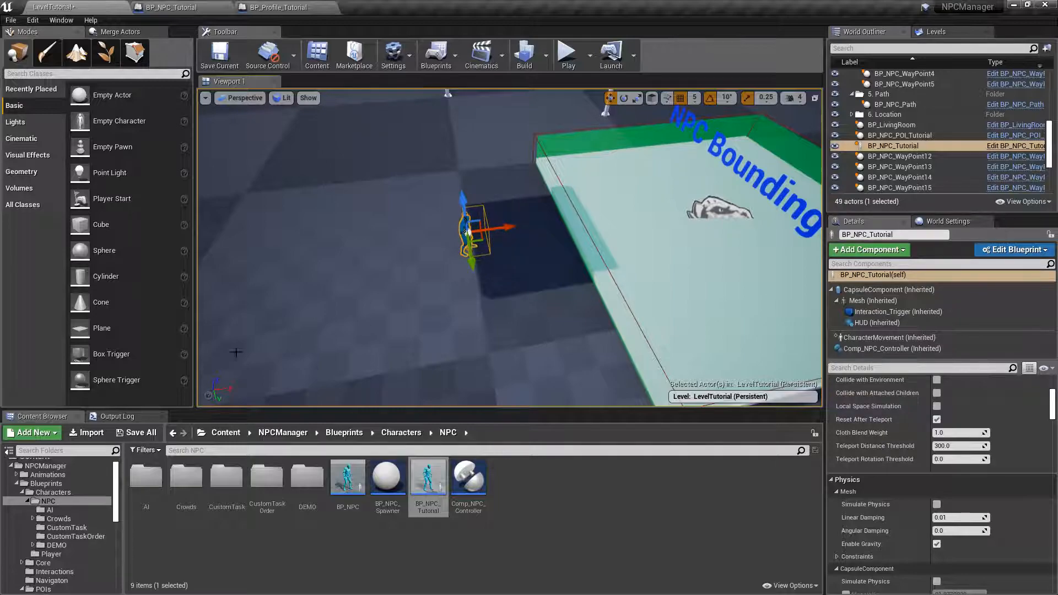
{"action": "left_click", "coordinate": [140, 434]}
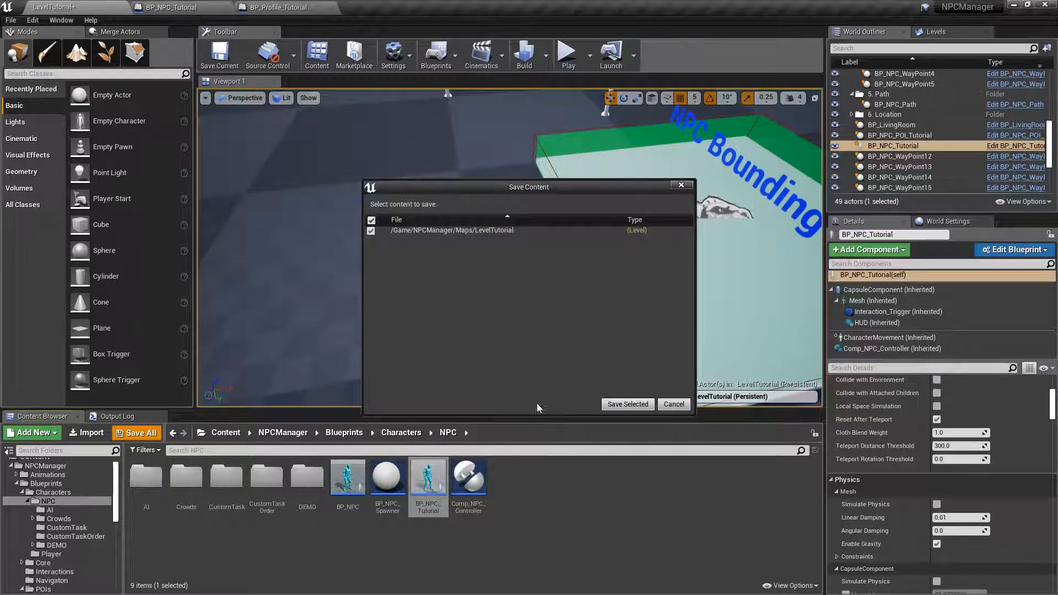
{"action": "left_click", "coordinate": [608, 404]}
- Play the level and follow the tutorial NPC to observe its roaming task inside the bounding box
{"action": "left_click", "coordinate": [567, 54]}
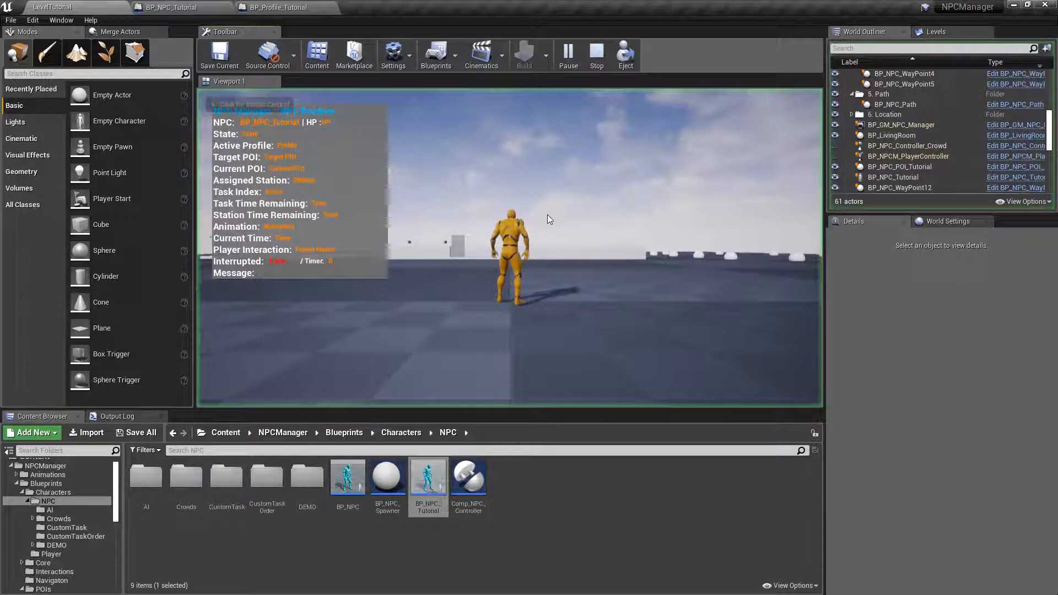
{"action": "key", "text": "w"}
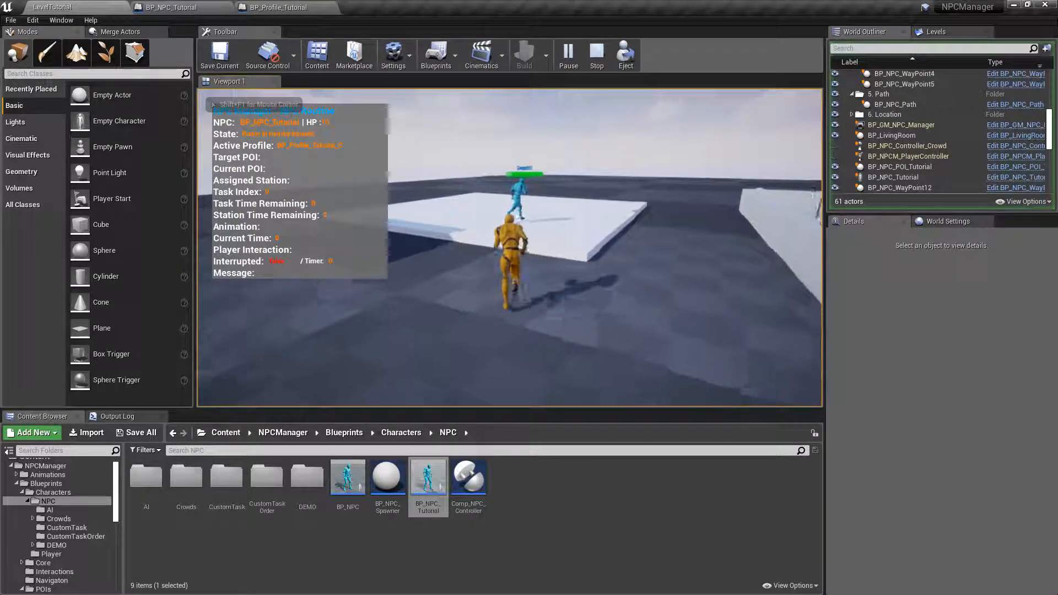
{"action": "key", "text": "a"}
{"action": "key", "text": "w"}
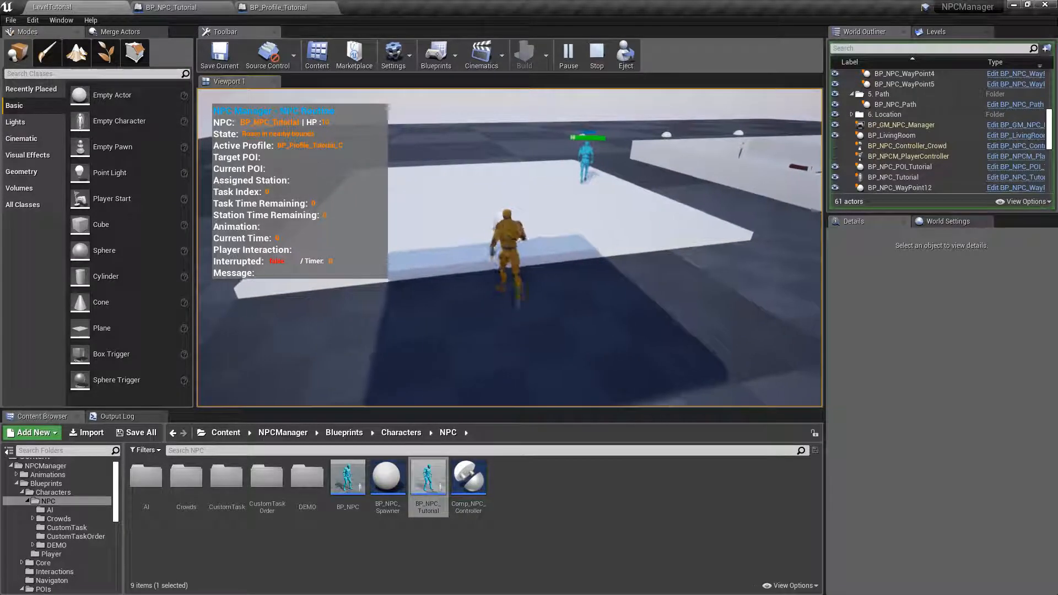
{"action": "key", "text": "d"}
{"action": "key", "text": "w"}
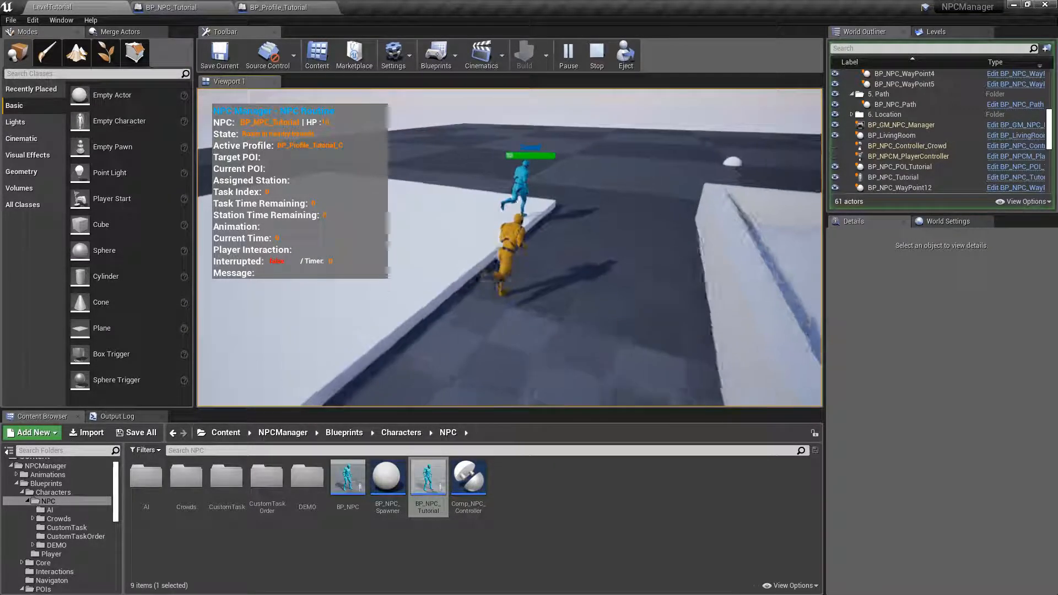
{"action": "key", "text": "d"}
{"action": "key", "text": "d"}
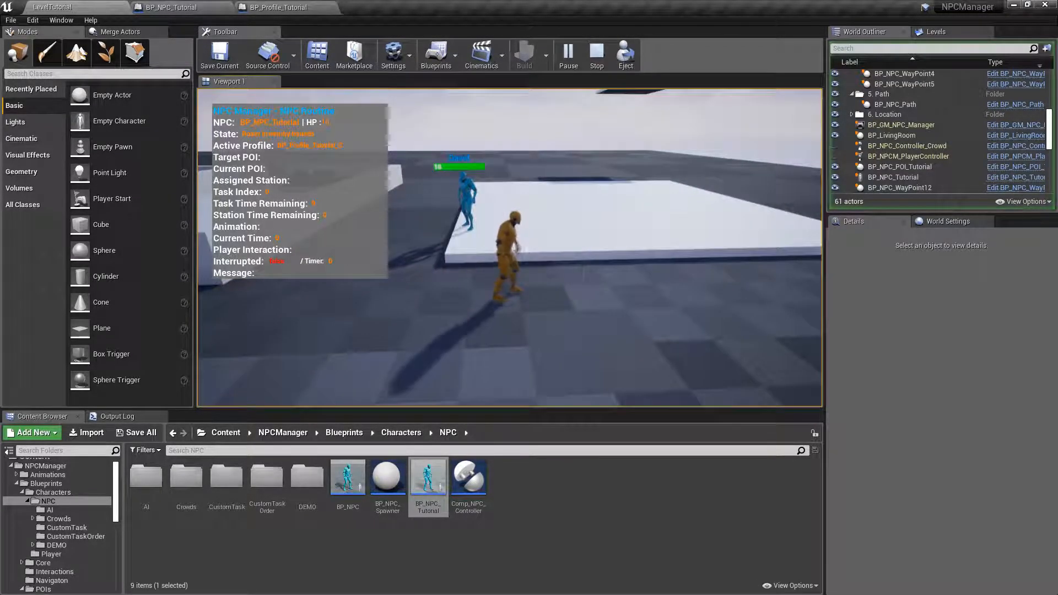
{"action": "key", "text": "w"}
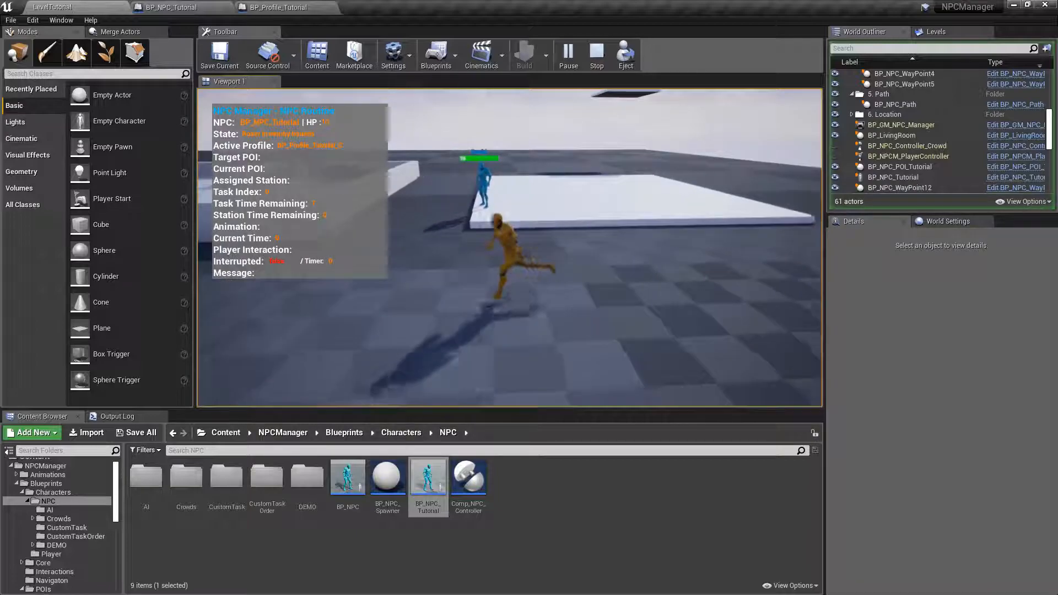
{"action": "key", "text": "d"}
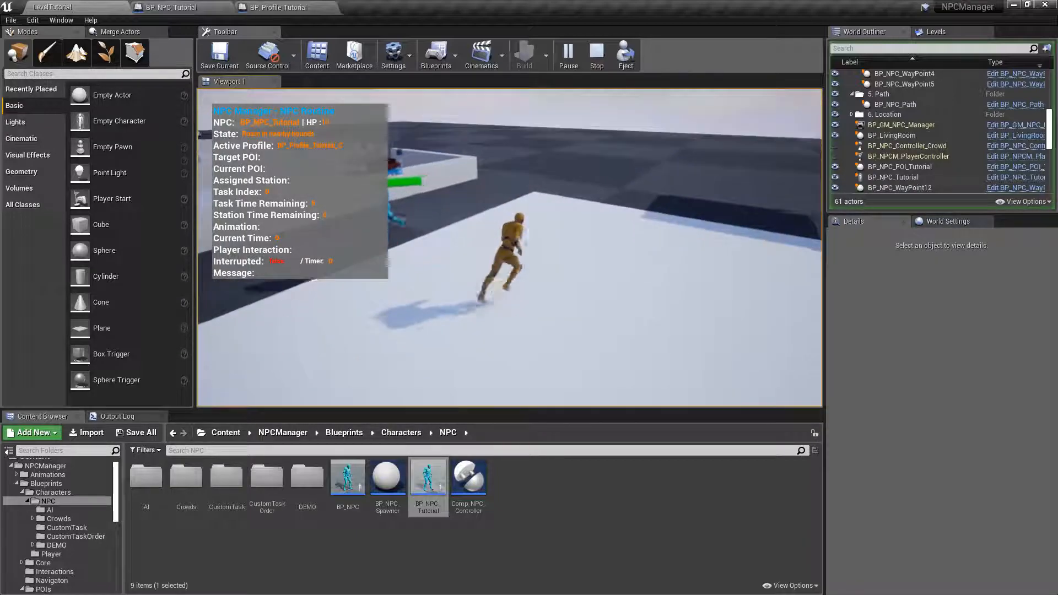
- Follow the NPC on its Go Home task as it travels to the tutorial POI building
{"action": "key", "text": "s"}
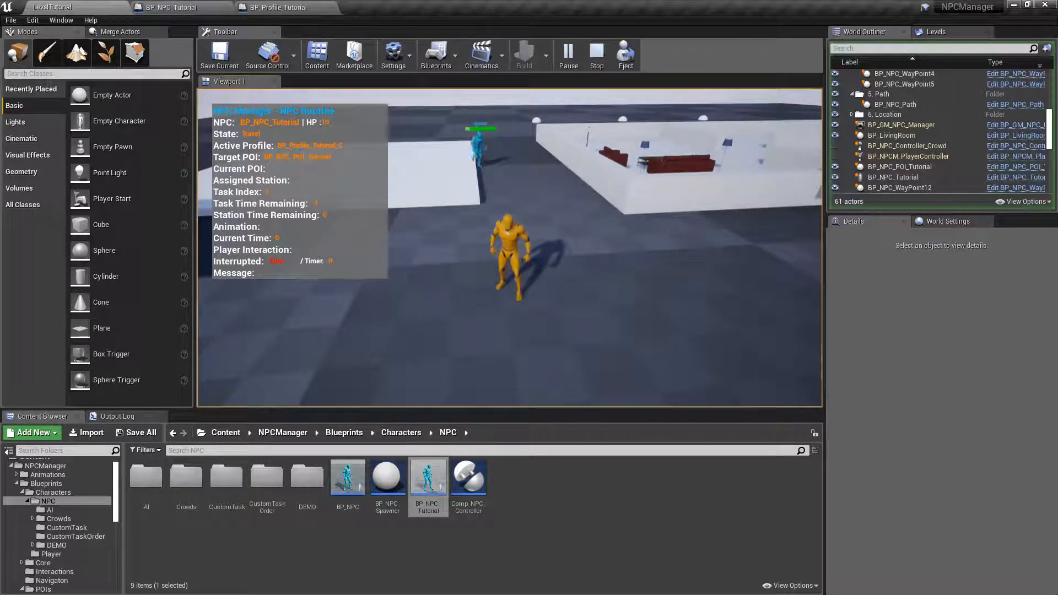
{"action": "key", "text": "w"}
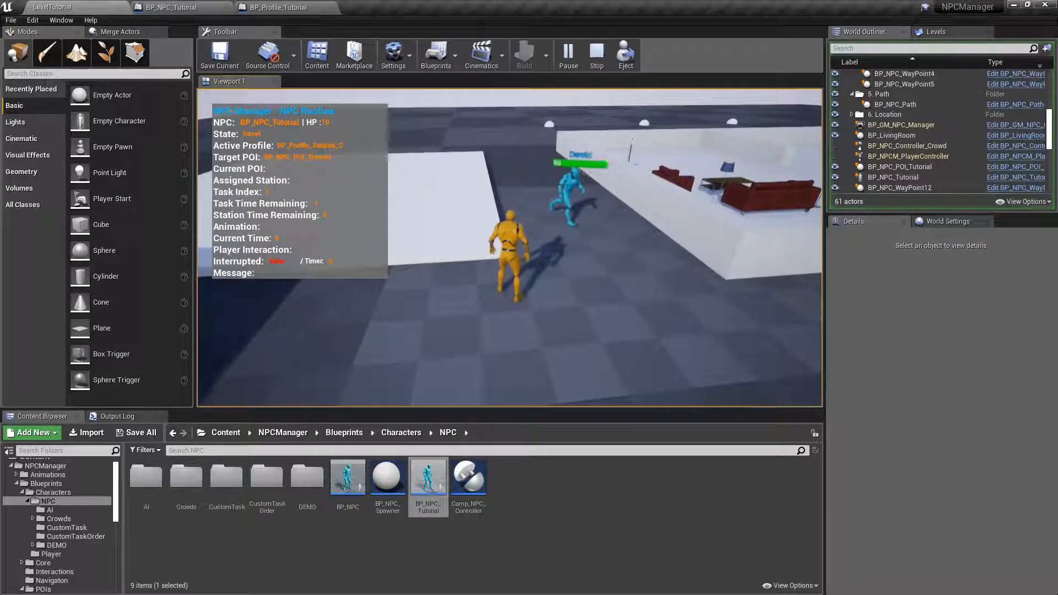
{"action": "key", "text": "w"}
{"action": "key", "text": "d"}
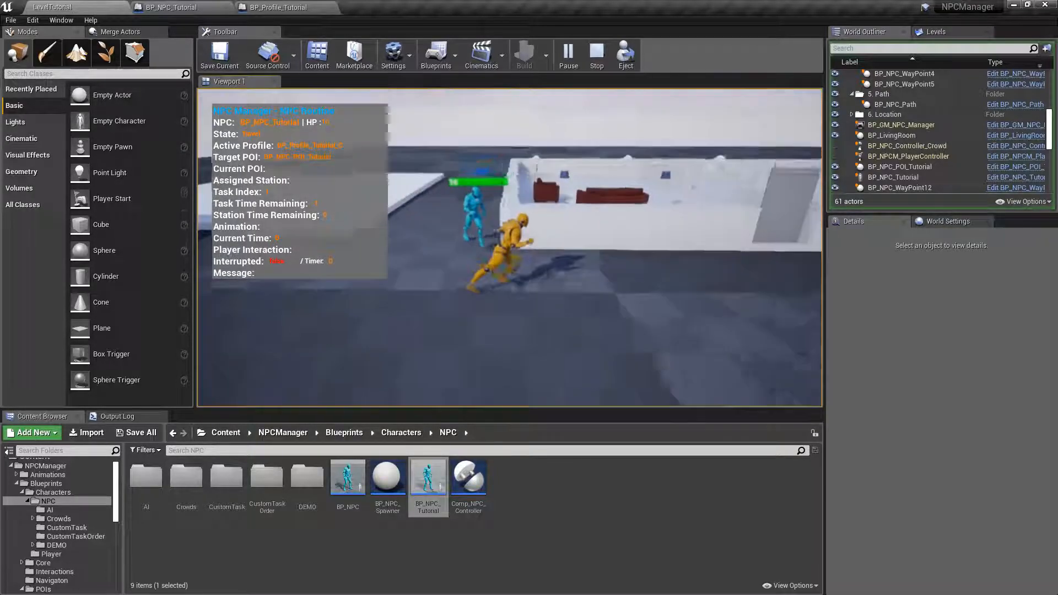
{"action": "key", "text": "s"}
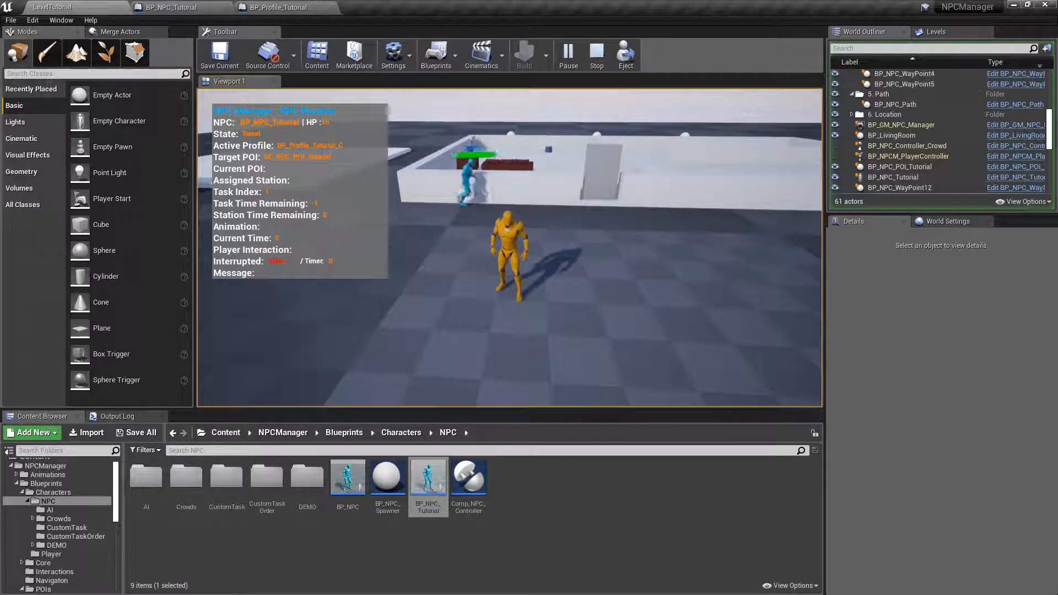
{"action": "key", "text": "w"}
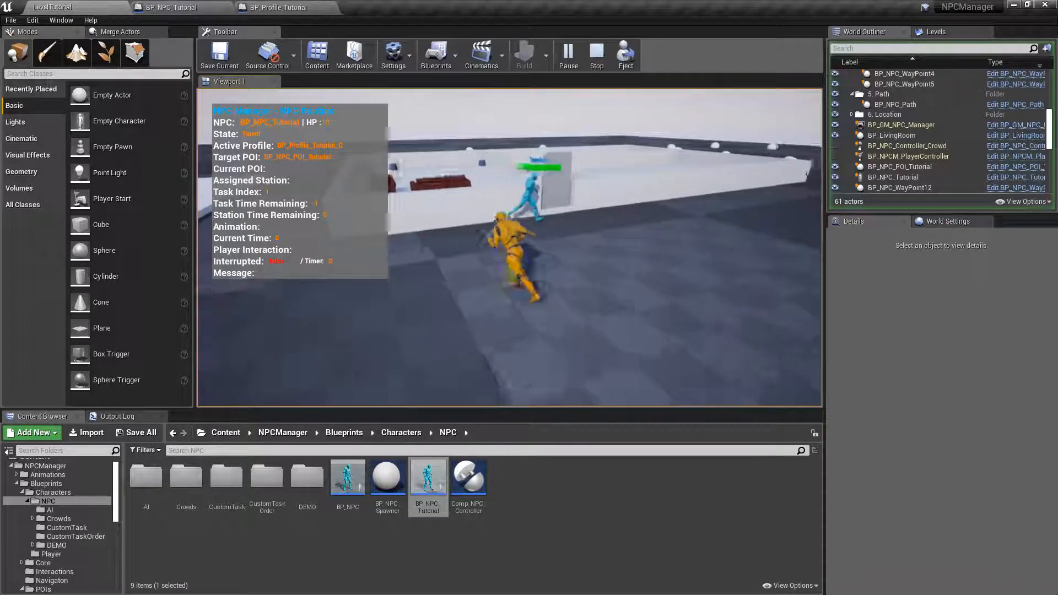
{"action": "key", "text": "a"}
{"action": "key", "text": "w"}
{"action": "key", "text": "space"}
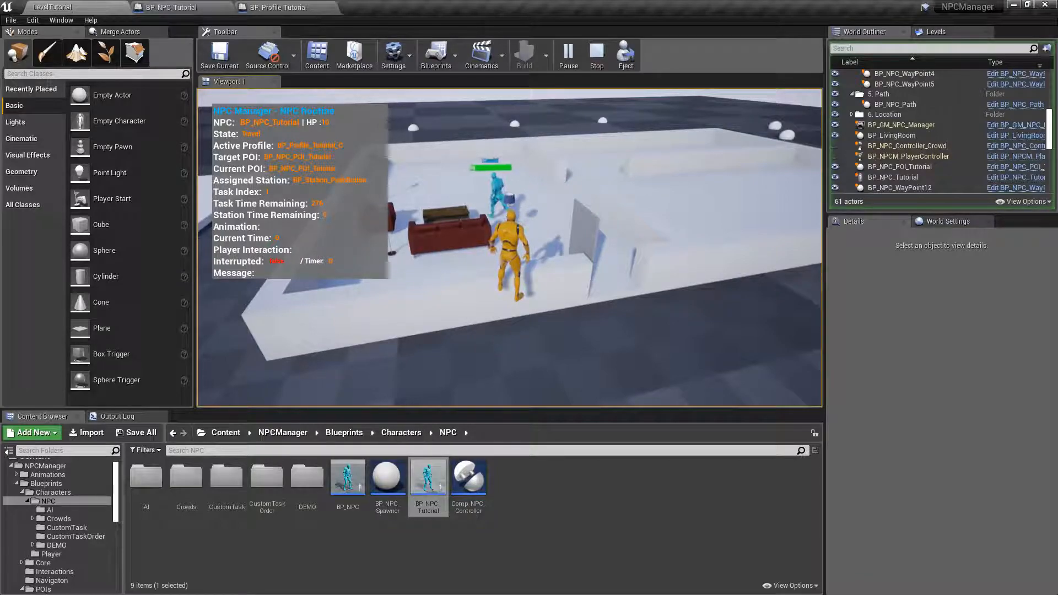
- Watch the NPC's station use and roaming inside the home POI, and end the play session
{"action": "key", "text": "w"}
{"action": "key", "text": "a"}
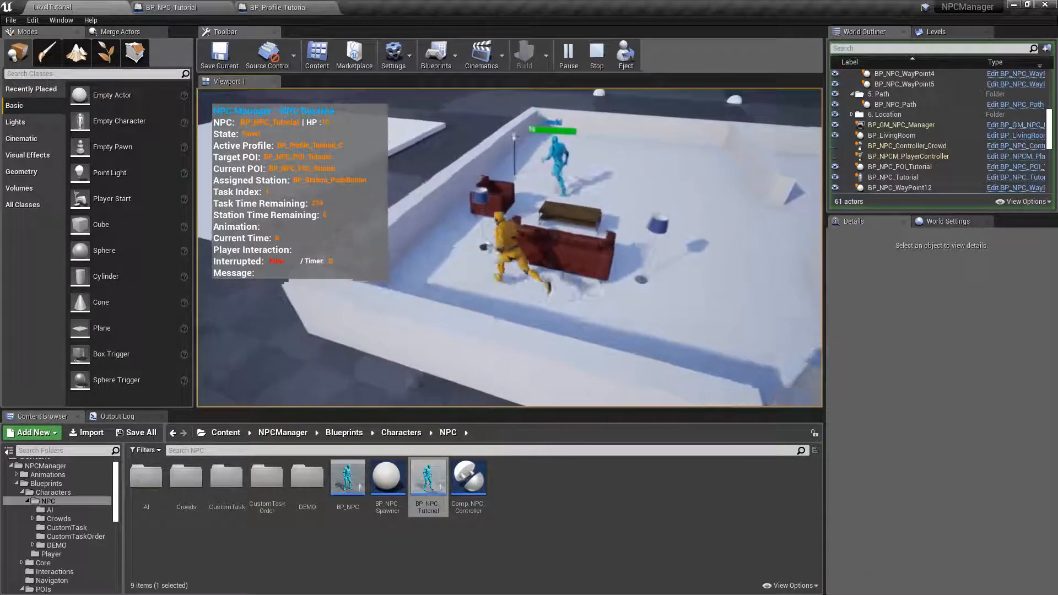
{"action": "key", "text": "s"}
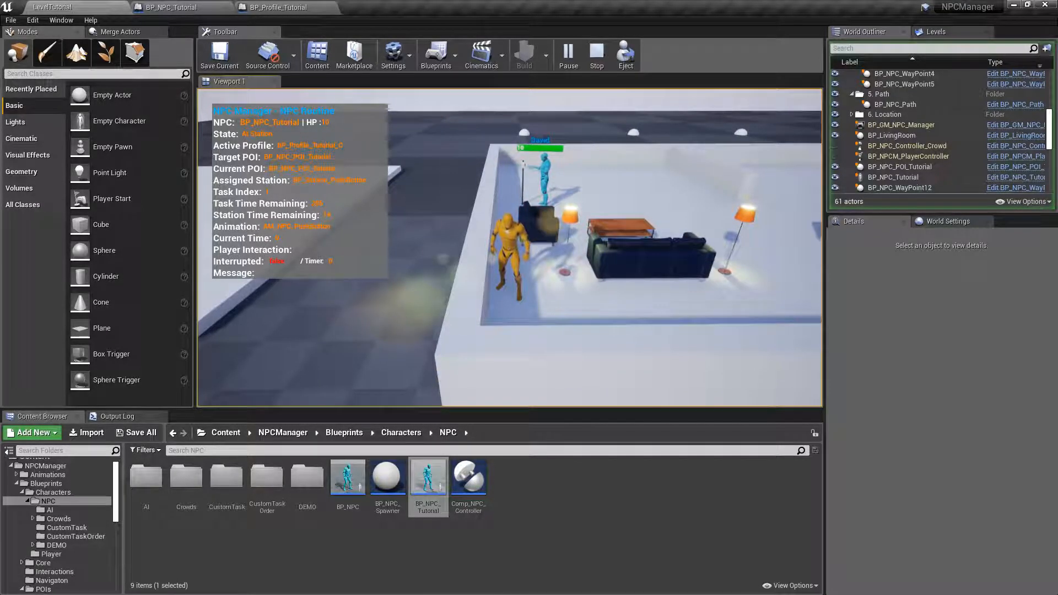
{"action": "key", "text": "d"}
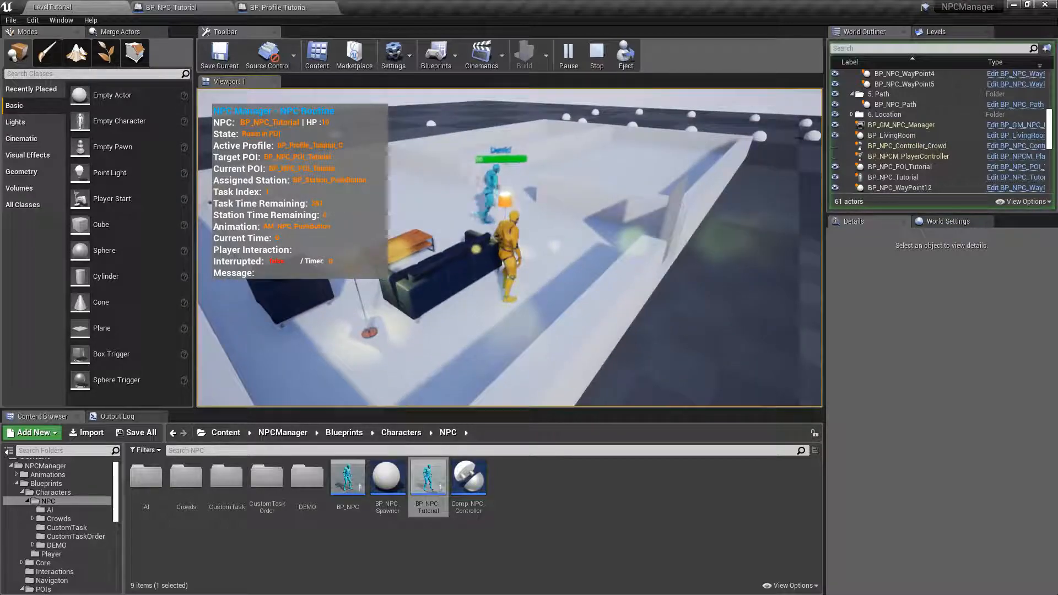
{"action": "key", "text": "w"}
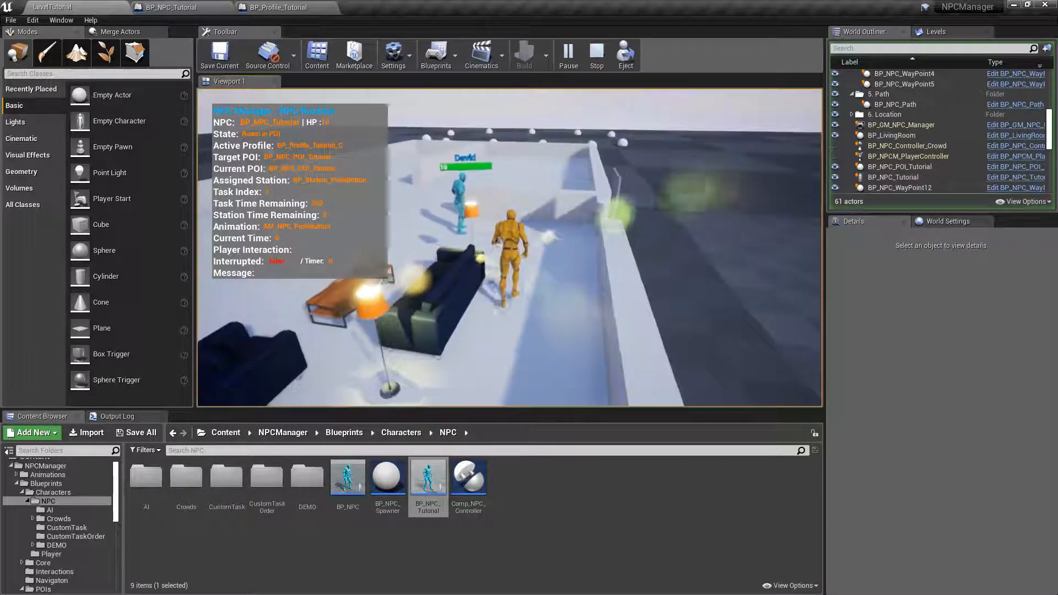
{"action": "key", "text": "w"}
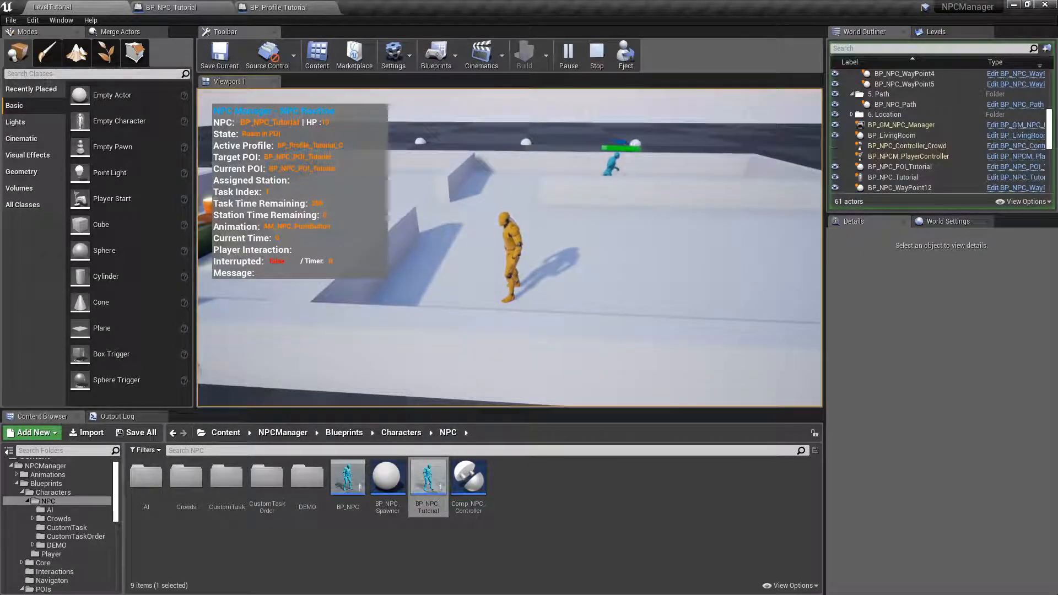
{"action": "key", "text": "Escape"}
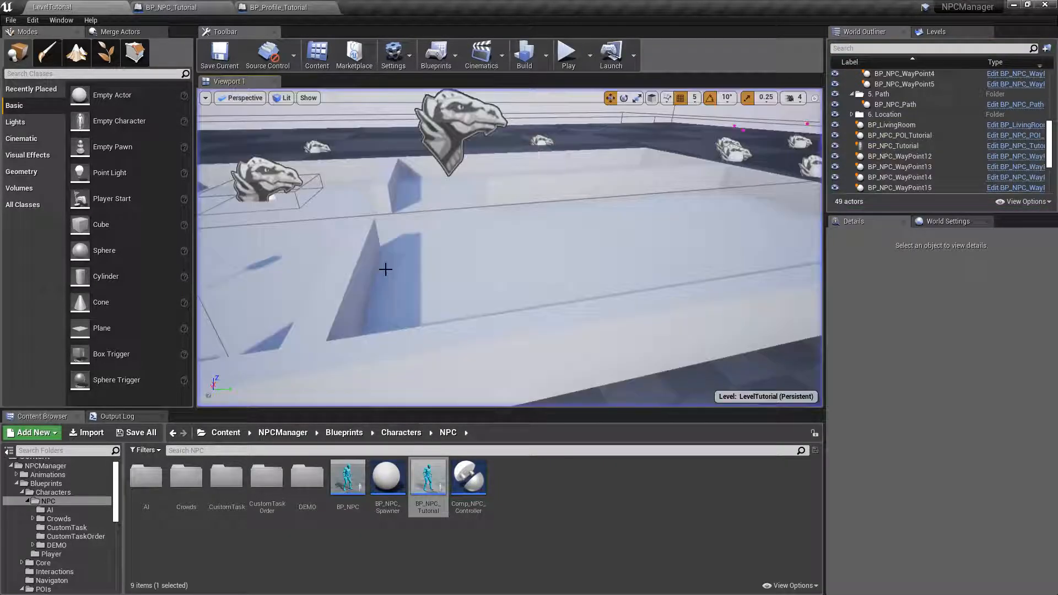
- Locate the location markers beside the NPC Bounding Box and select BP_LocationActor2
{"action": "key", "text": "s"}
{"action": "mouse_move", "coordinate": [586, 246]}
{"action": "right_mouse_down"}
{"action": "mouse_move", "coordinate": [623, 246]}
{"action": "mouse_move", "coordinate": [634, 297]}
{"action": "mouse_move", "coordinate": [591, 247]}
{"action": "right_mouse_up"}
{"action": "key", "text": "s"}
{"action": "key", "text": "a"}
{"action": "key", "text": "w"}
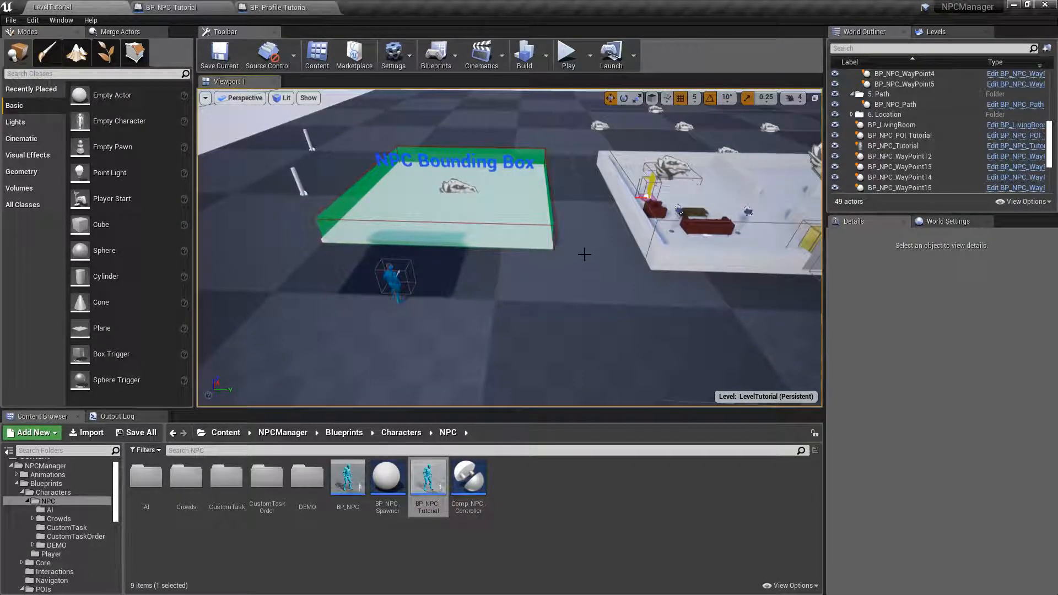
{"action": "right_click_drag", "start_coordinate": [478, 201], "coordinate": [419, 226]}
{"action": "key", "text": "w"}
{"action": "key", "text": "a"}
{"action": "left_click", "coordinate": [430, 229]}
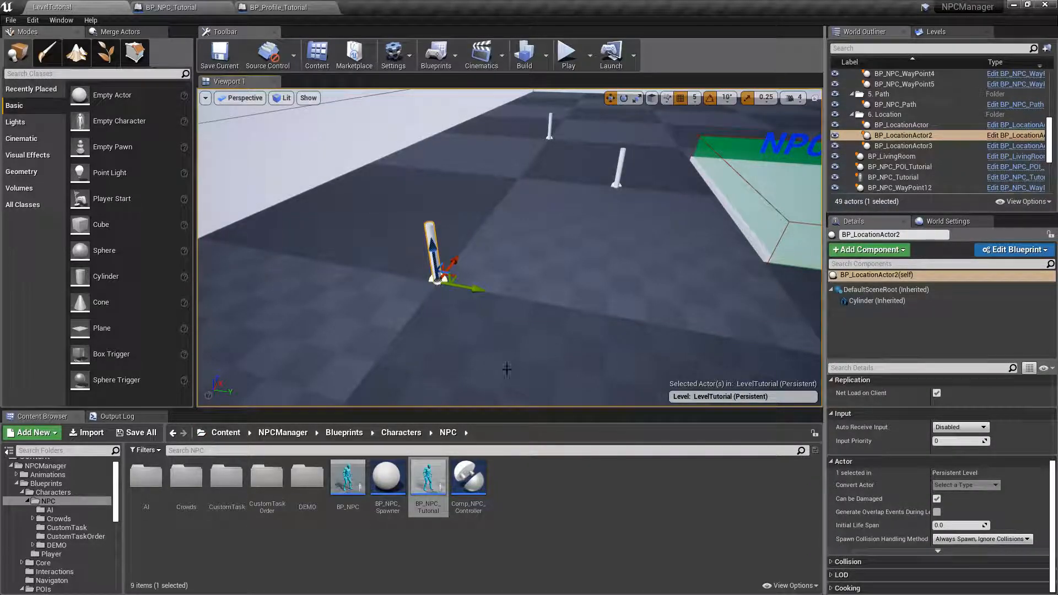
- Show the navigation blueprints folder and examine the placed BP_LocationActor2 up close
{"action": "left_click", "coordinate": [344, 433]}
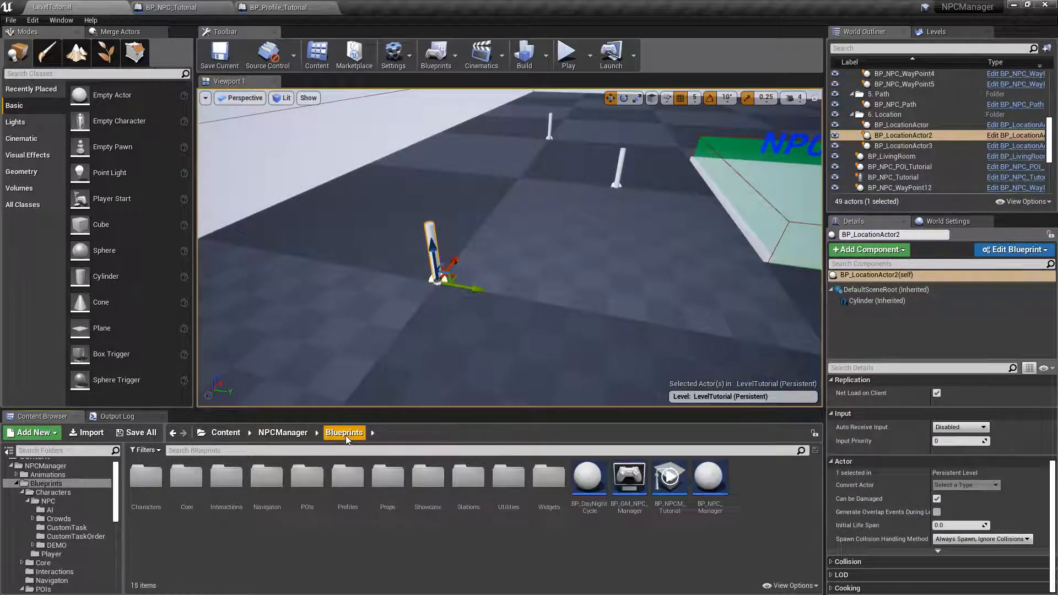
{"action": "double_click", "coordinate": [267, 475]}
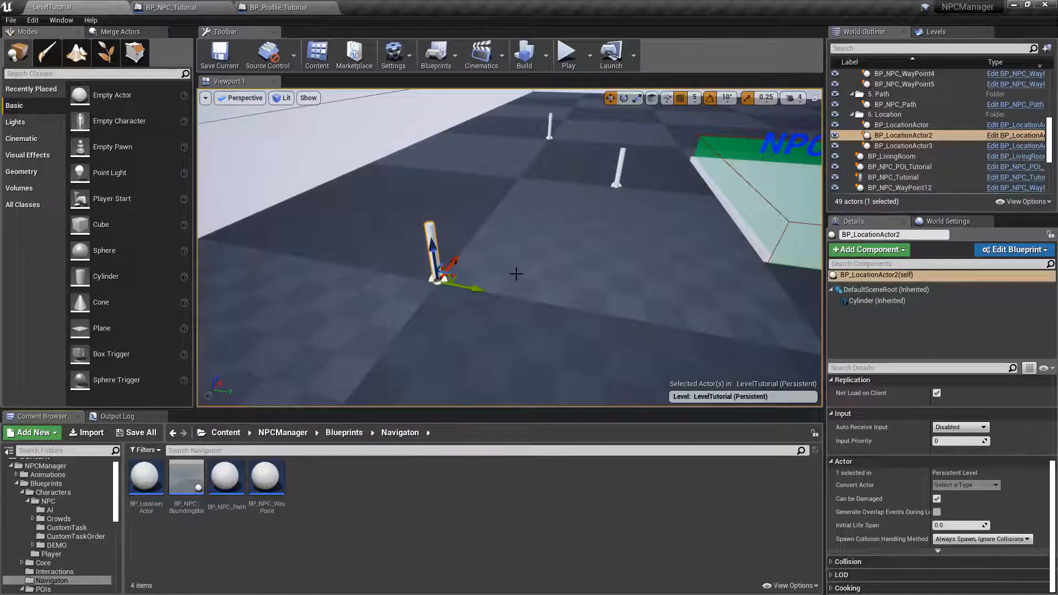
{"action": "key", "text": "f"}
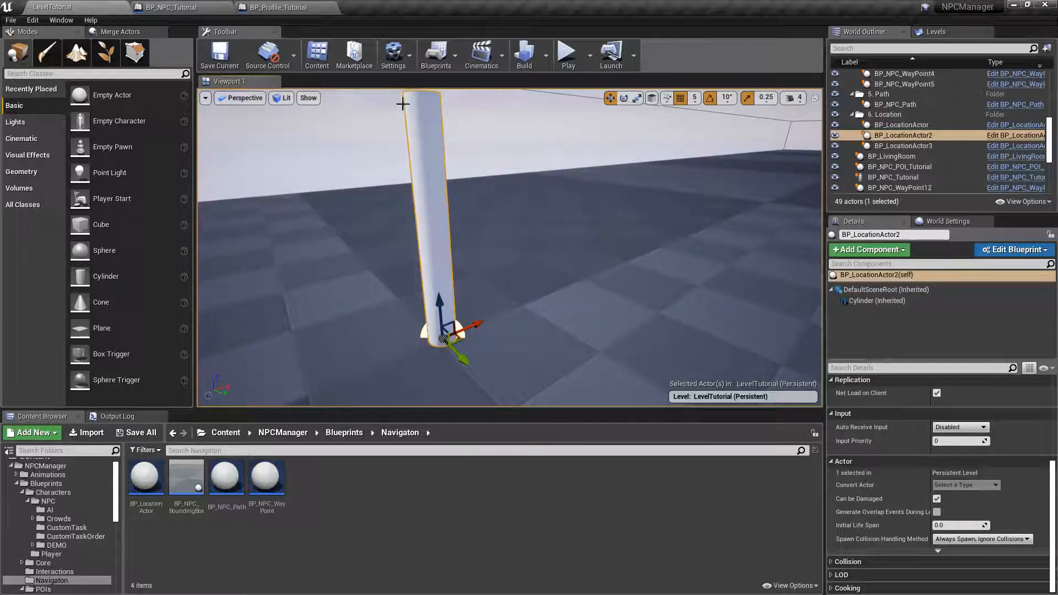
{"action": "right_click_drag", "start_coordinate": [507, 207], "coordinate": [497, 180]}
{"action": "scroll", "coordinate": [506, 207], "scroll_direction": "down", "scroll_amount": 5}
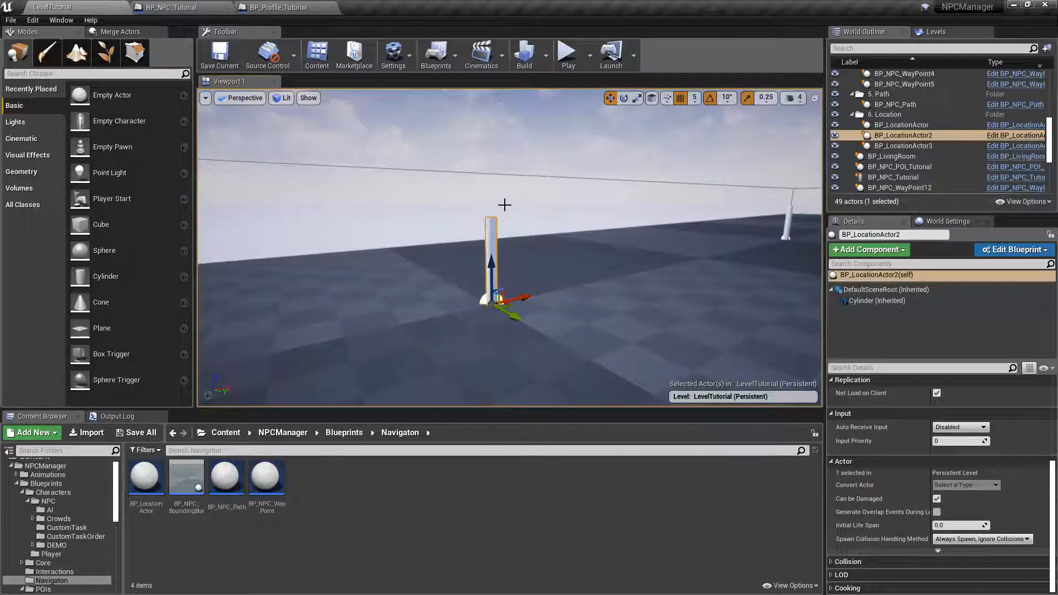
- Run a brief play test near the location markers and stop it
{"action": "left_click", "coordinate": [568, 54]}
{"action": "key", "text": "w"}
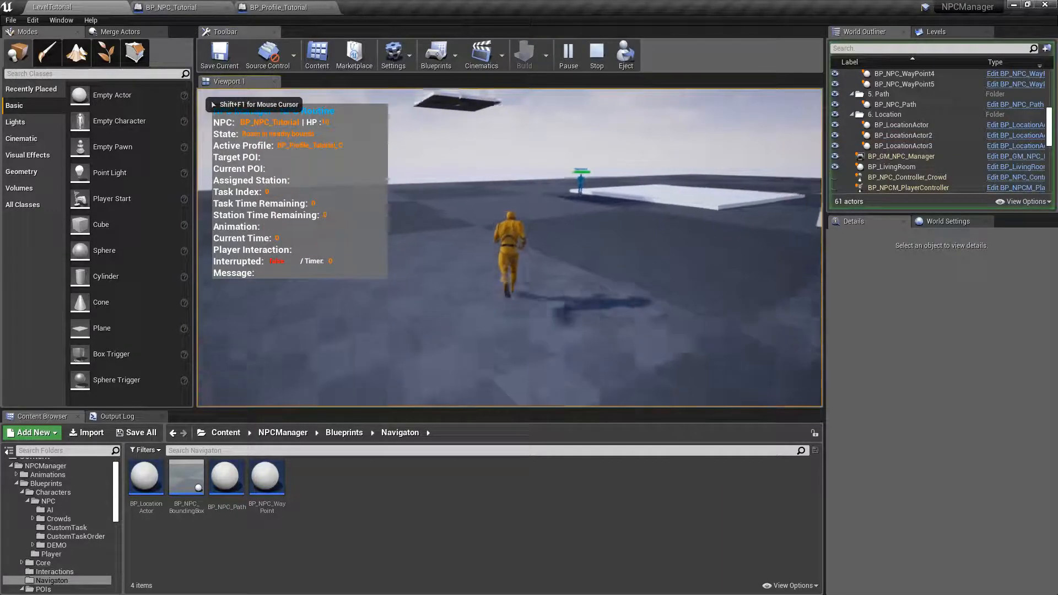
{"action": "key", "text": "Escape"}
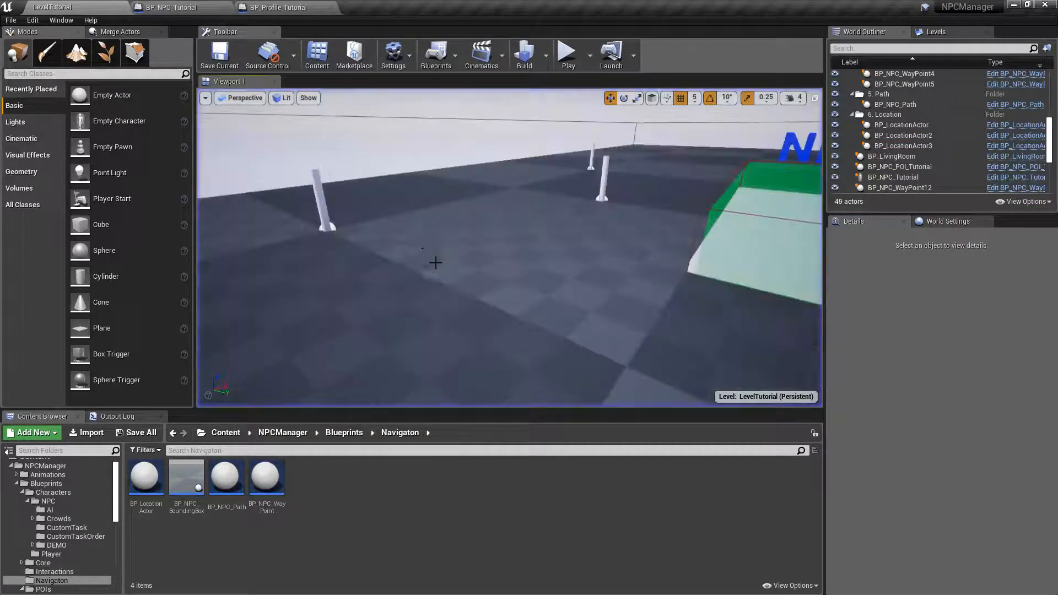
- Turn off Hidden for all three location actors in the level and save the LevelTutorial map
{"action": "right_click_drag", "start_coordinate": [536, 242], "coordinate": [543, 254]}
{"action": "left_click", "coordinate": [461, 262]}
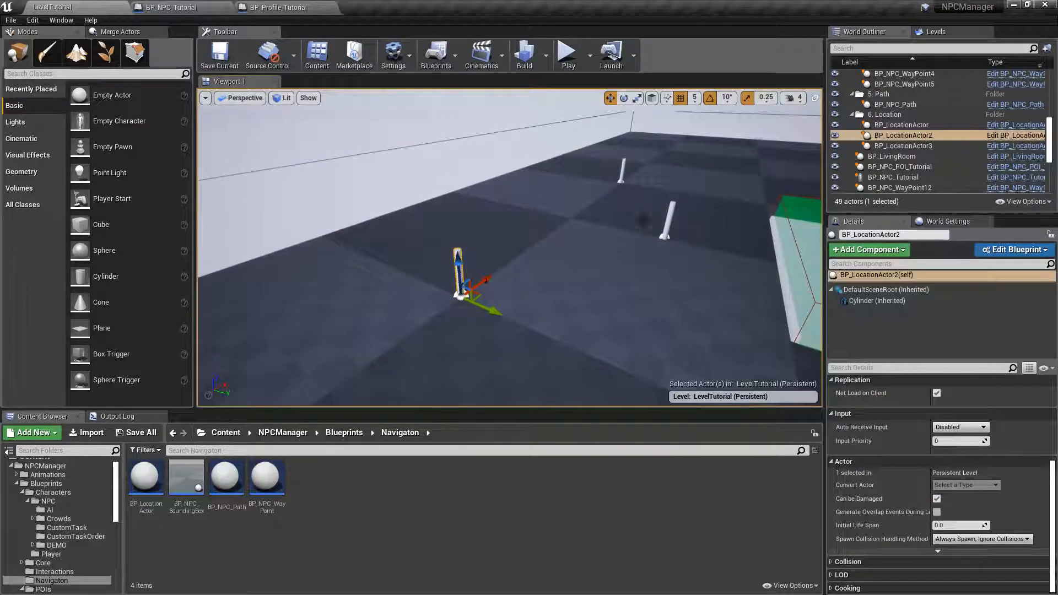
{"action": "left_click", "coordinate": [894, 127], "text": "ctrl"}
{"action": "left_click", "coordinate": [895, 147], "text": "ctrl"}
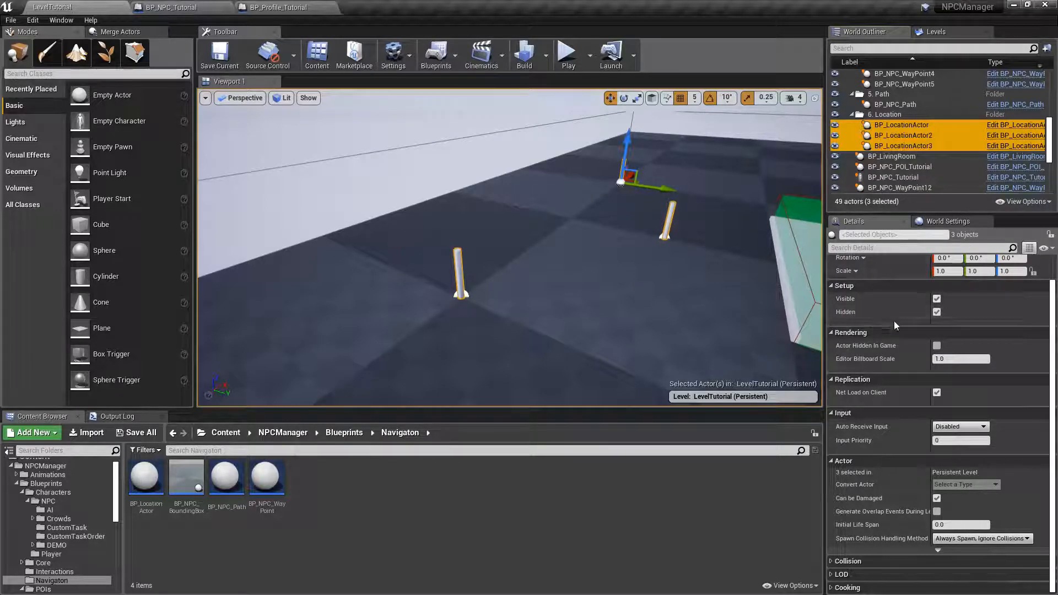
{"action": "left_click", "coordinate": [937, 312]}
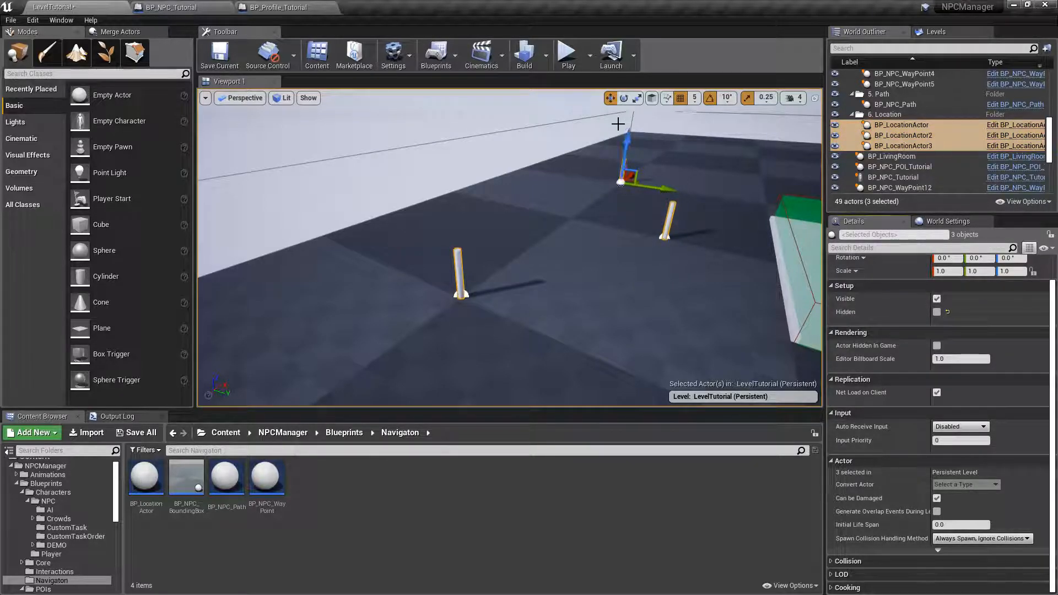
{"action": "left_click", "coordinate": [136, 433]}
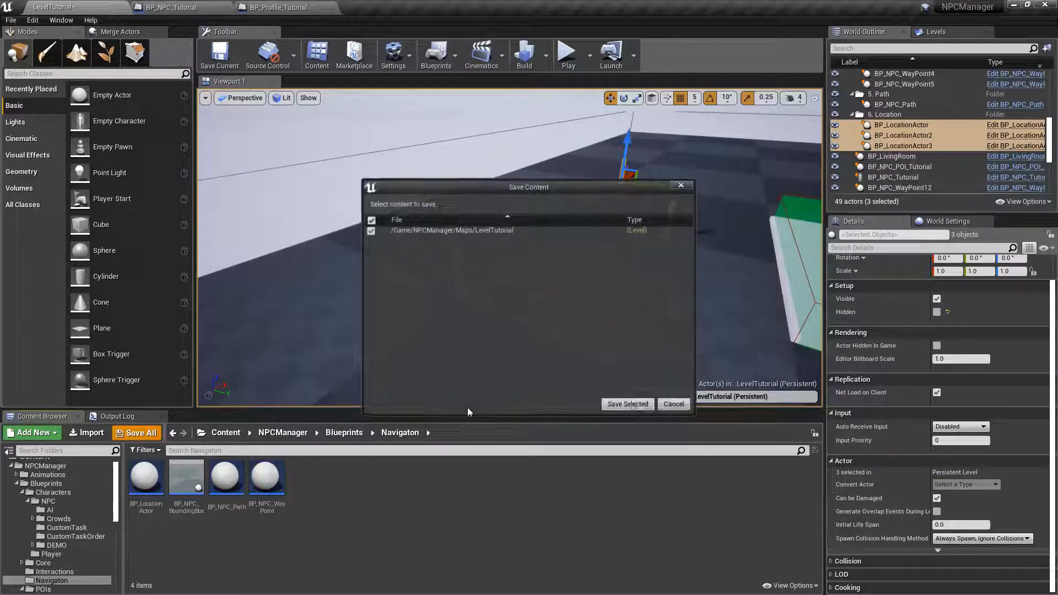
{"action": "left_click", "coordinate": [634, 406]}
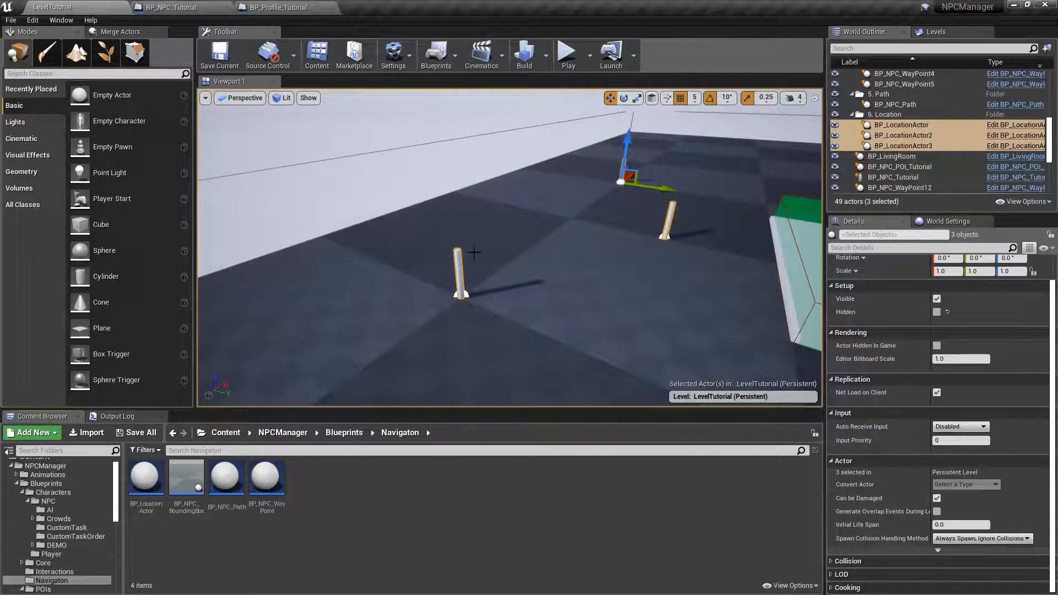
- Clear the Task List in BP_Profile_Tutorial and add one new task with Task Mode set to Use Location
{"action": "left_click", "coordinate": [457, 257]}
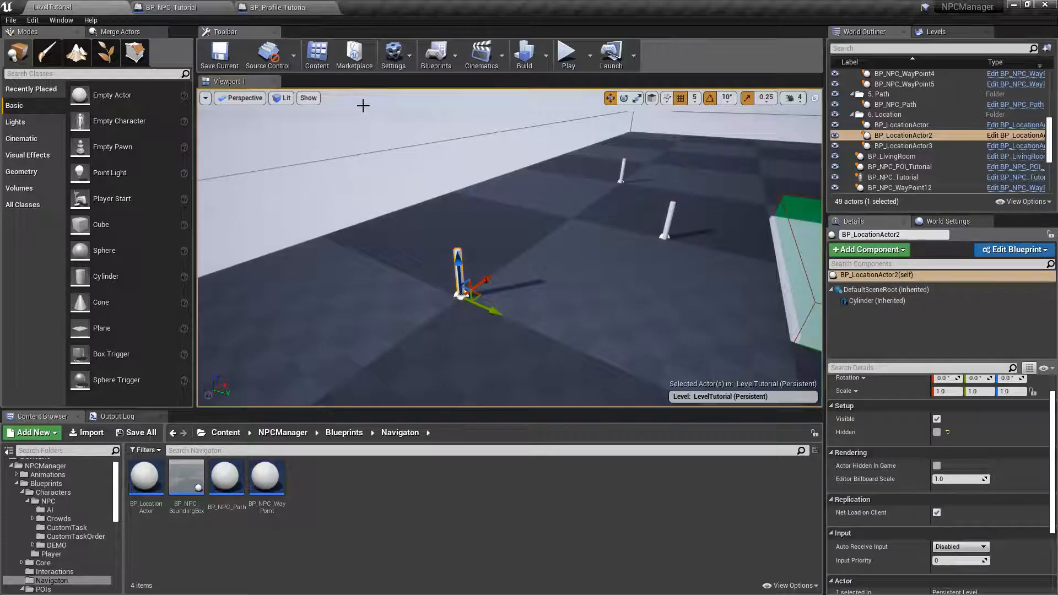
{"action": "left_click", "coordinate": [283, 7]}
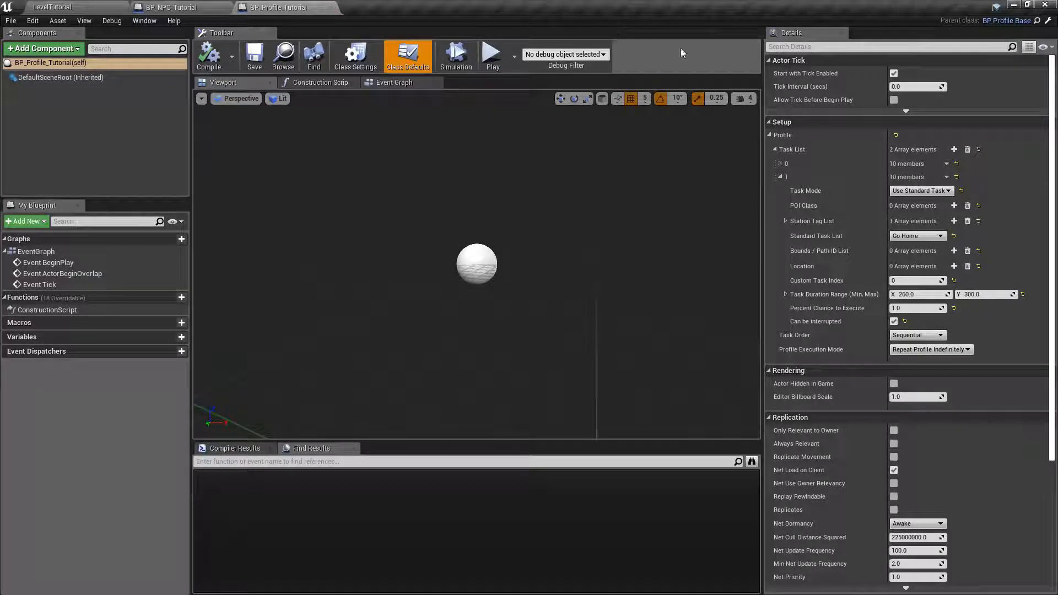
{"action": "left_click", "coordinate": [968, 149]}
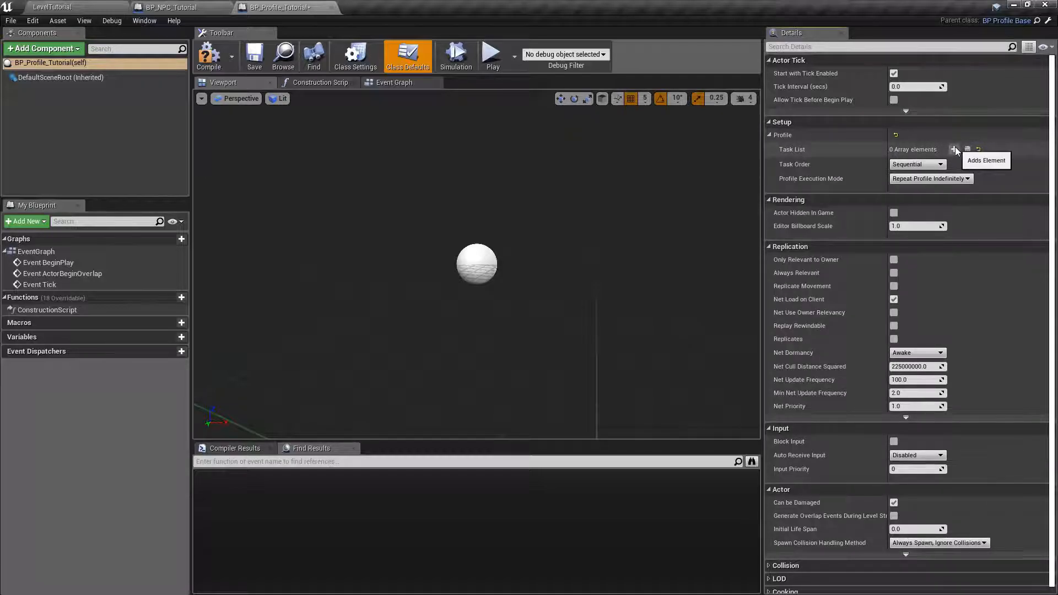
{"action": "left_click", "coordinate": [954, 150]}
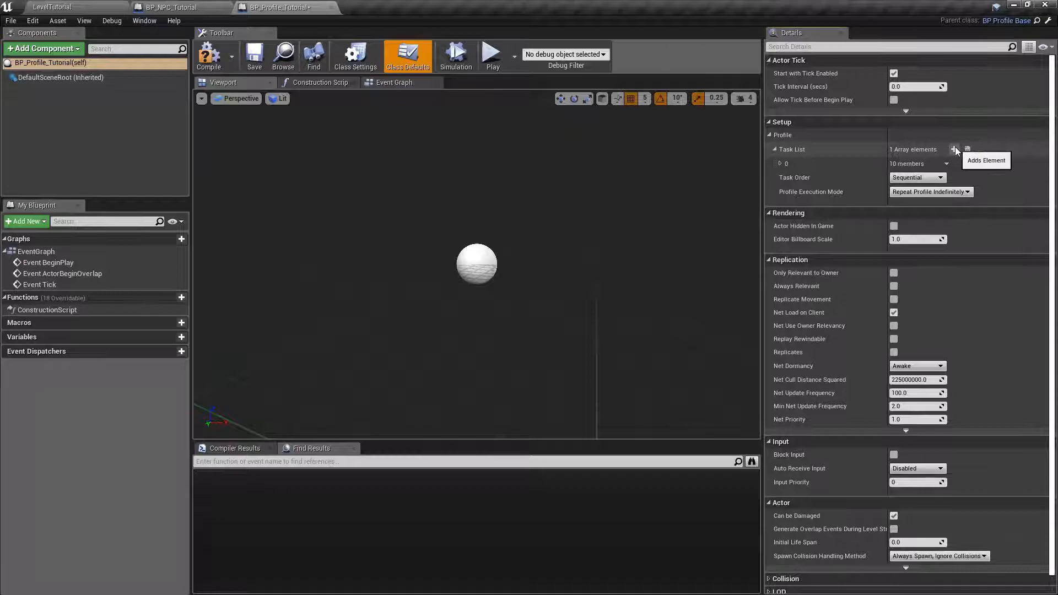
{"action": "left_click", "coordinate": [781, 164]}
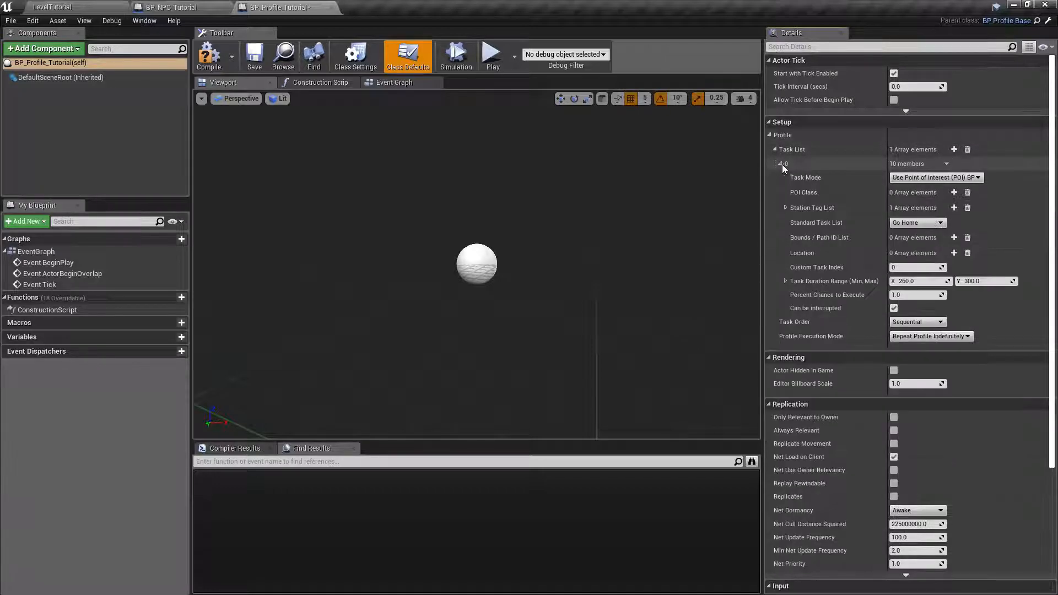
{"action": "left_click", "coordinate": [906, 178]}
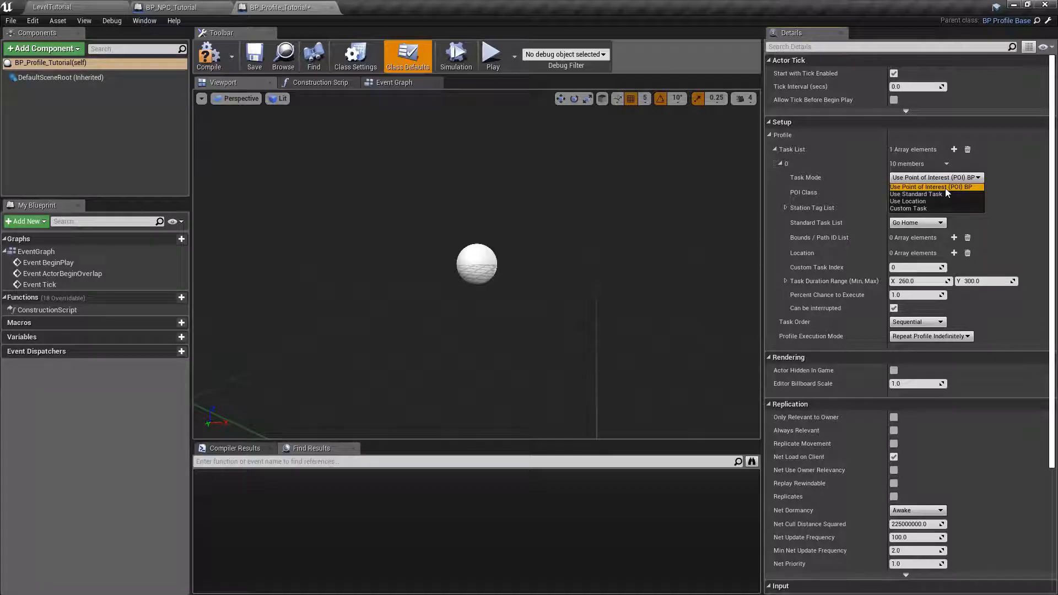
{"action": "left_click", "coordinate": [908, 202]}
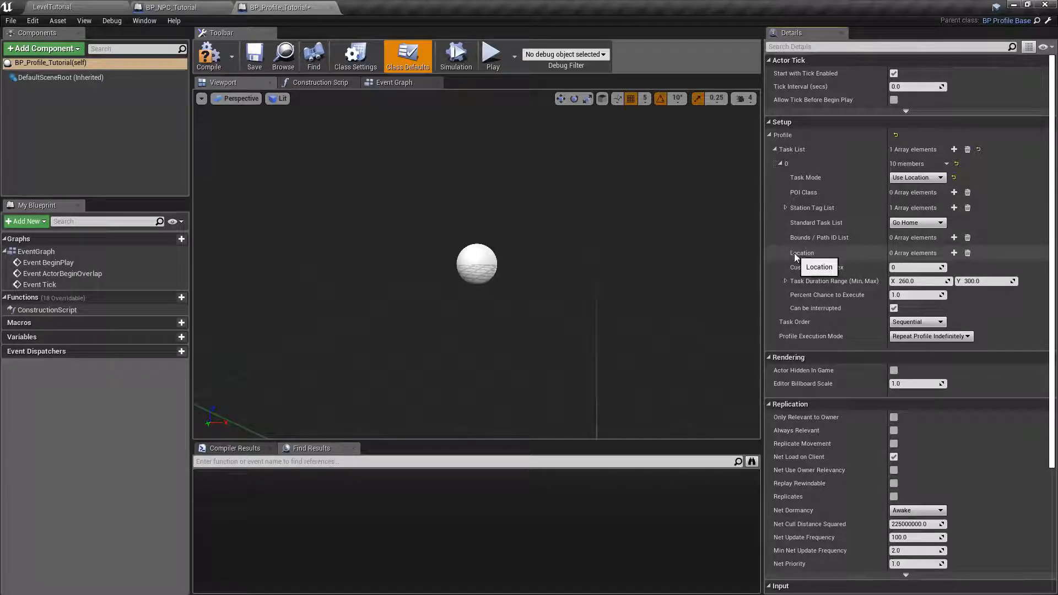
- Add three elements to the new task's Location array
{"action": "left_click", "coordinate": [955, 253]}
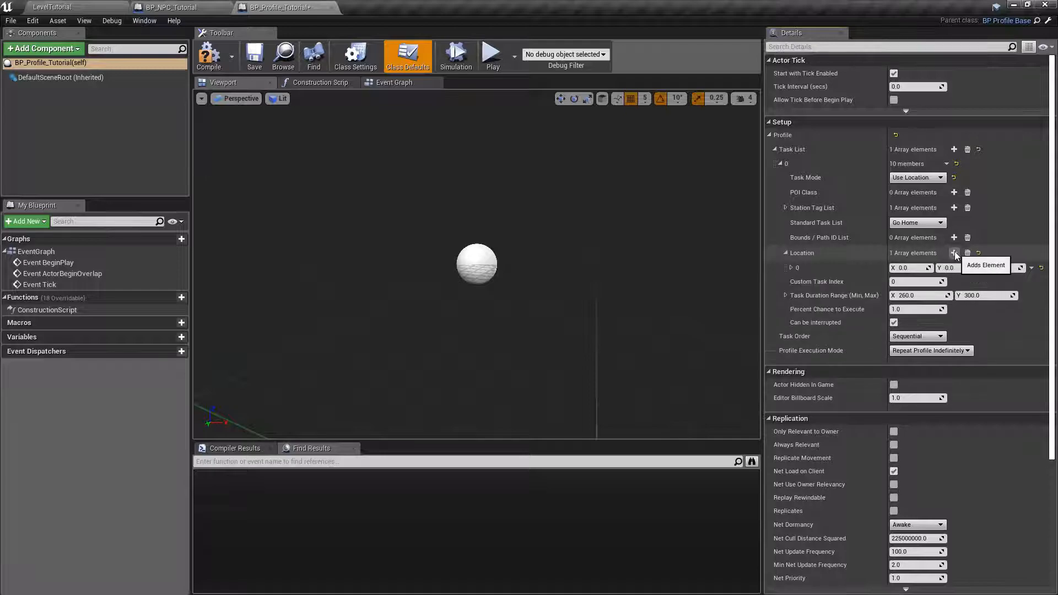
{"action": "left_click", "coordinate": [954, 253]}
{"action": "left_click", "coordinate": [954, 253]}
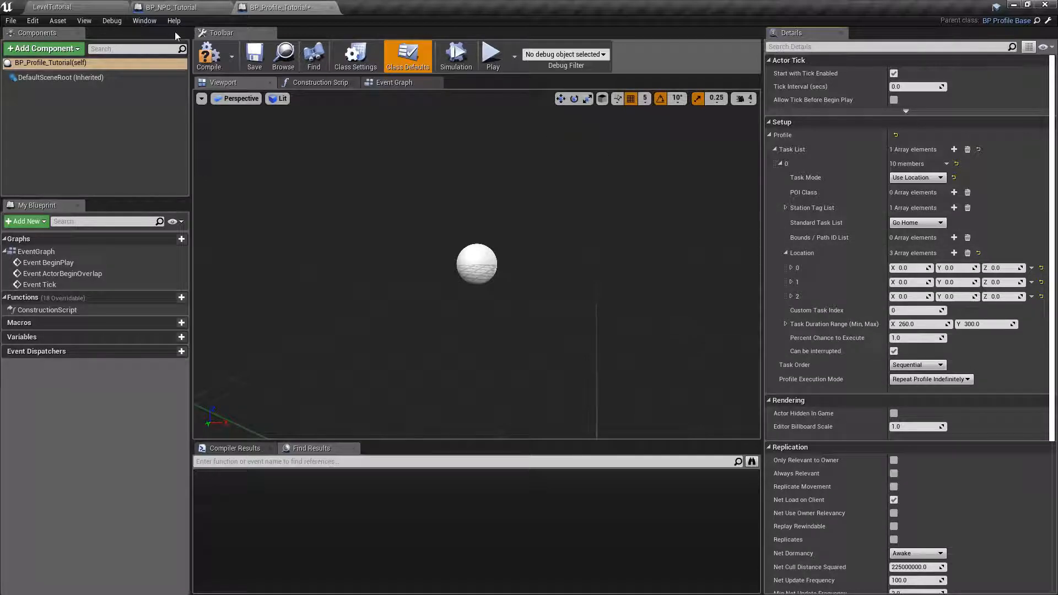
- Copy BP_LocationActor2's location (-995, -4000, 20) from the level into Location element 0 of the profile task
{"action": "left_click", "coordinate": [101, 5]}
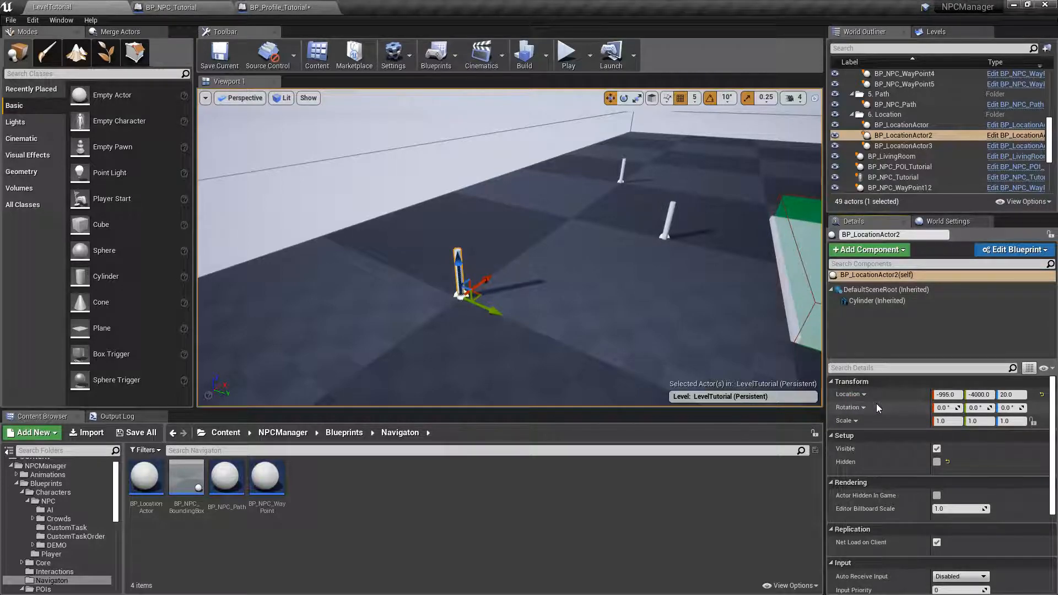
{"action": "left_click", "coordinate": [283, 8]}
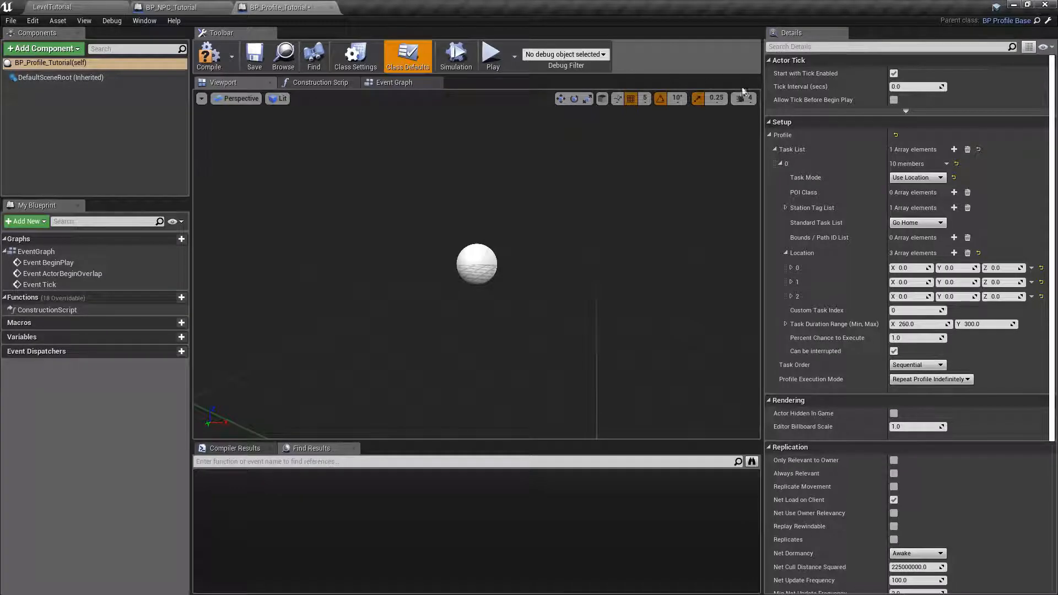
{"action": "right_click", "coordinate": [847, 270]}
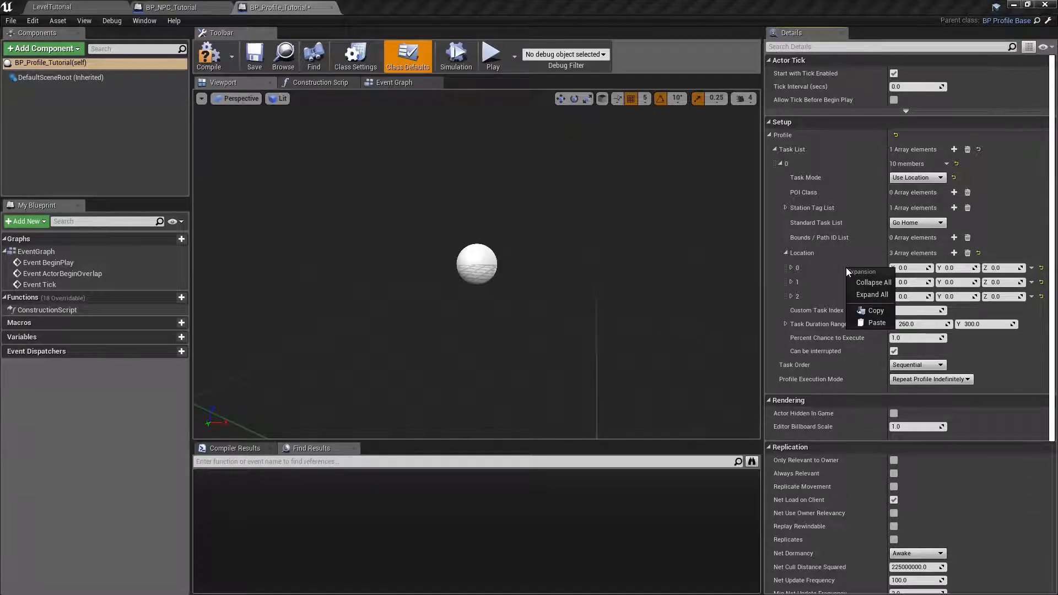
{"action": "left_click", "coordinate": [877, 323]}
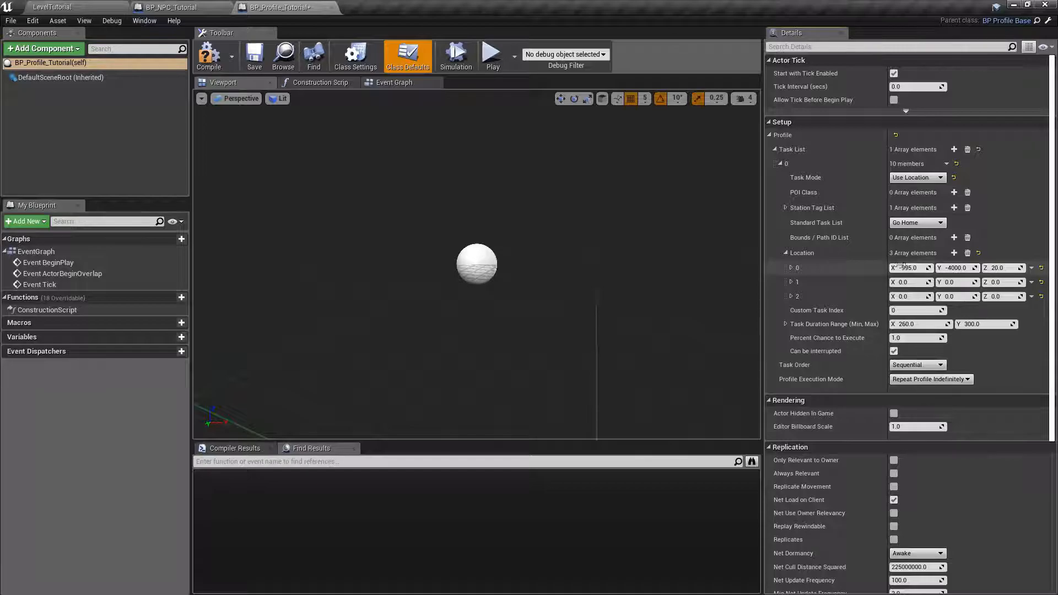
- Copy BP_LocationActor's location (0, -3470, 20) from the level into Location element 1 of the profile task
{"action": "left_click", "coordinate": [83, 7]}
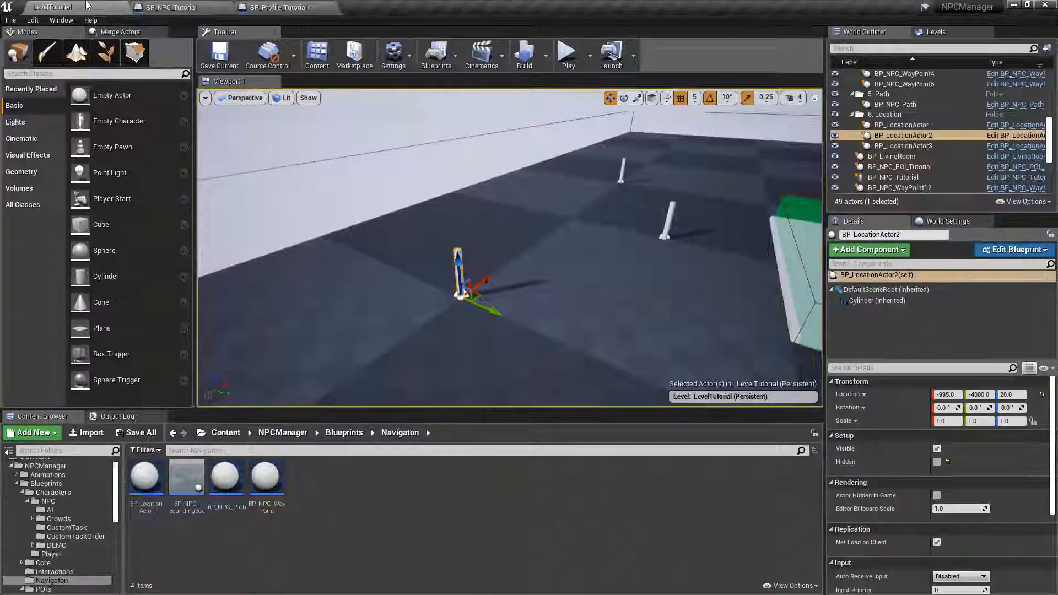
{"action": "left_click", "coordinate": [668, 221]}
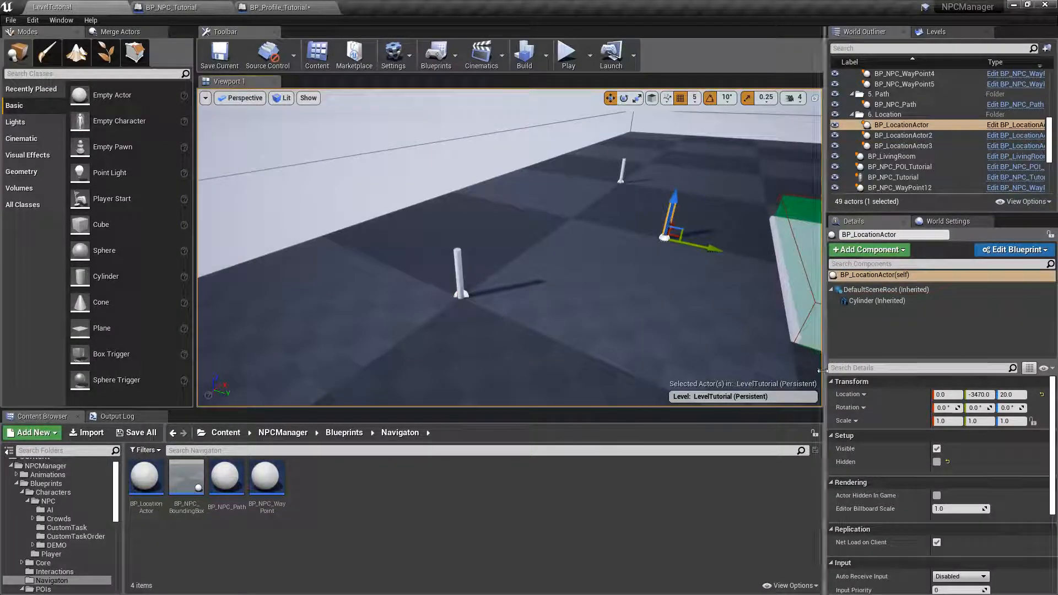
{"action": "right_click", "coordinate": [849, 395]}
{"action": "left_click", "coordinate": [867, 401]}
{"action": "left_click", "coordinate": [298, 6]}
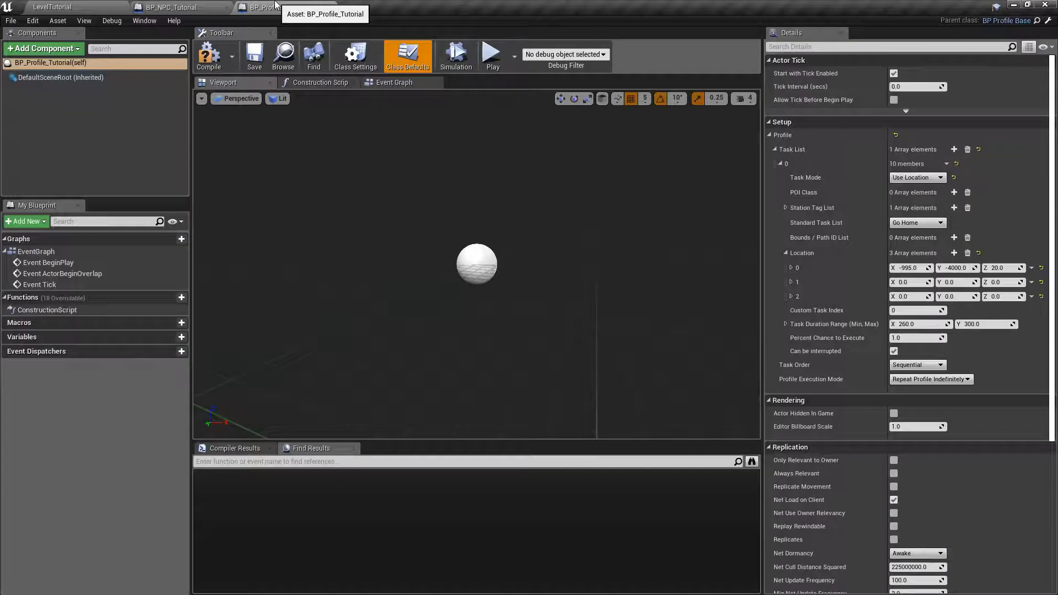
{"action": "right_click", "coordinate": [860, 281]}
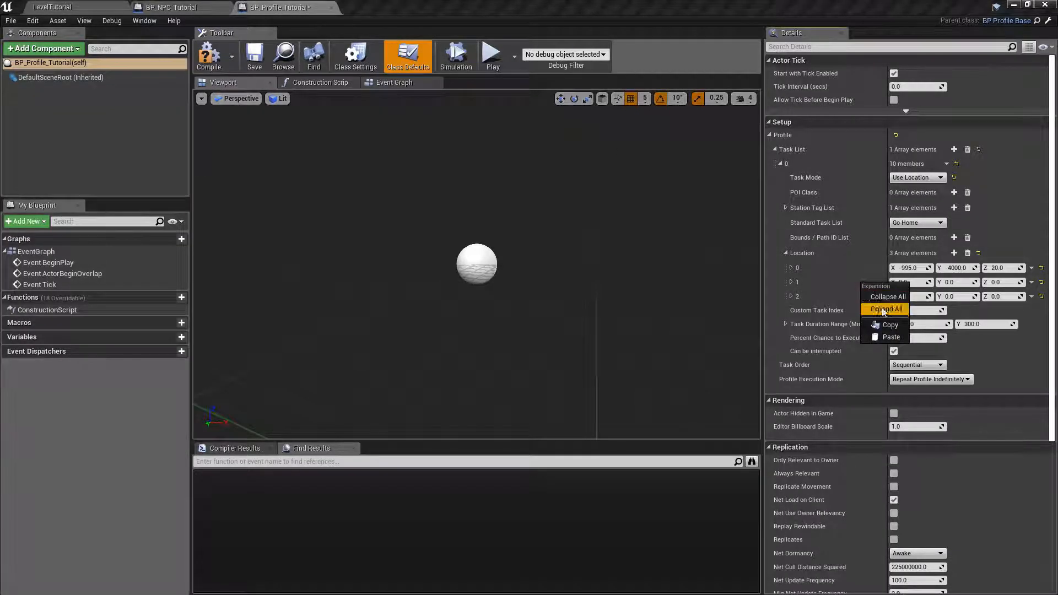
{"action": "left_click", "coordinate": [885, 335]}
- Copy BP_LocationActor3's location (1010, -4000, 20) into Location element 2 of the profile task and save the profile blueprint
{"action": "left_click", "coordinate": [53, 7]}
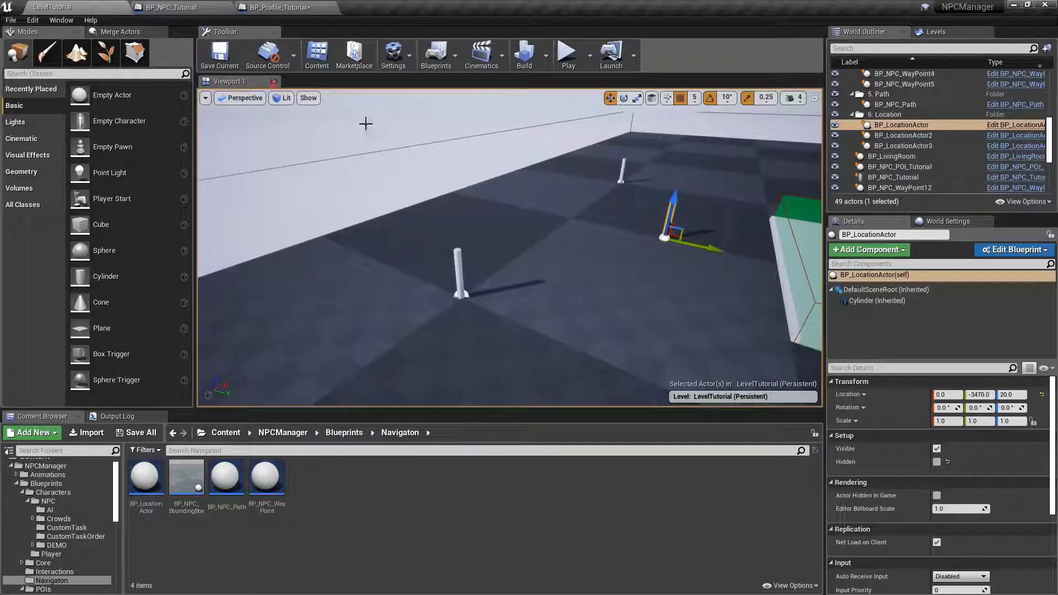
{"action": "left_click", "coordinate": [622, 168]}
{"action": "left_click", "coordinate": [864, 394]}
{"action": "left_click", "coordinate": [882, 398]}
{"action": "left_click", "coordinate": [280, 6]}
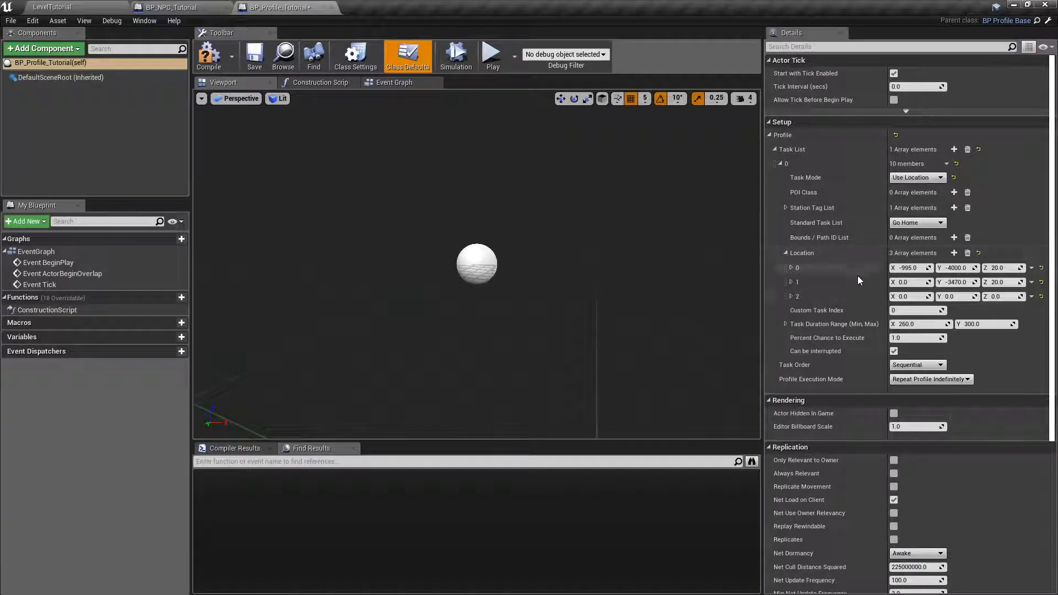
{"action": "right_click", "coordinate": [818, 297]}
{"action": "left_click", "coordinate": [853, 346]}
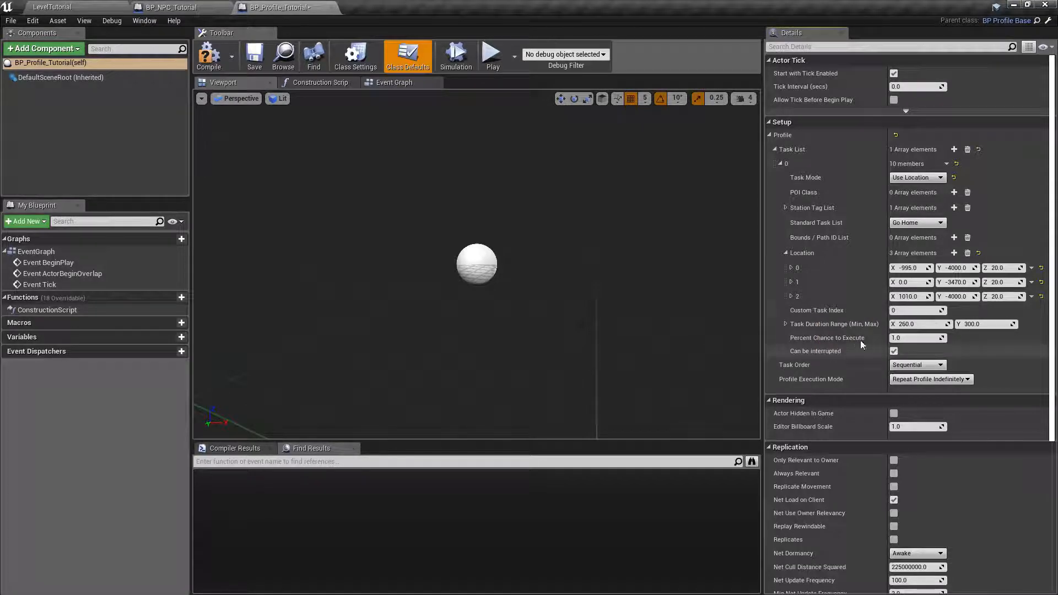
{"action": "key", "text": "ctrl+s"}
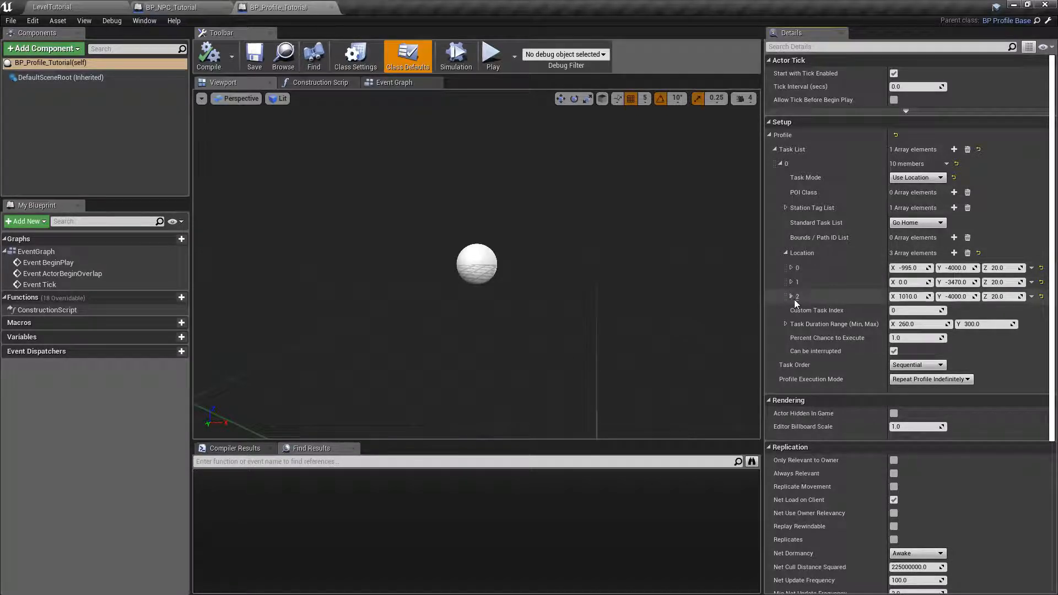
- Set the location task's duration range to 10 minimum and 10 maximum, and compile the profile blueprint
{"action": "left_click", "coordinate": [786, 254]}
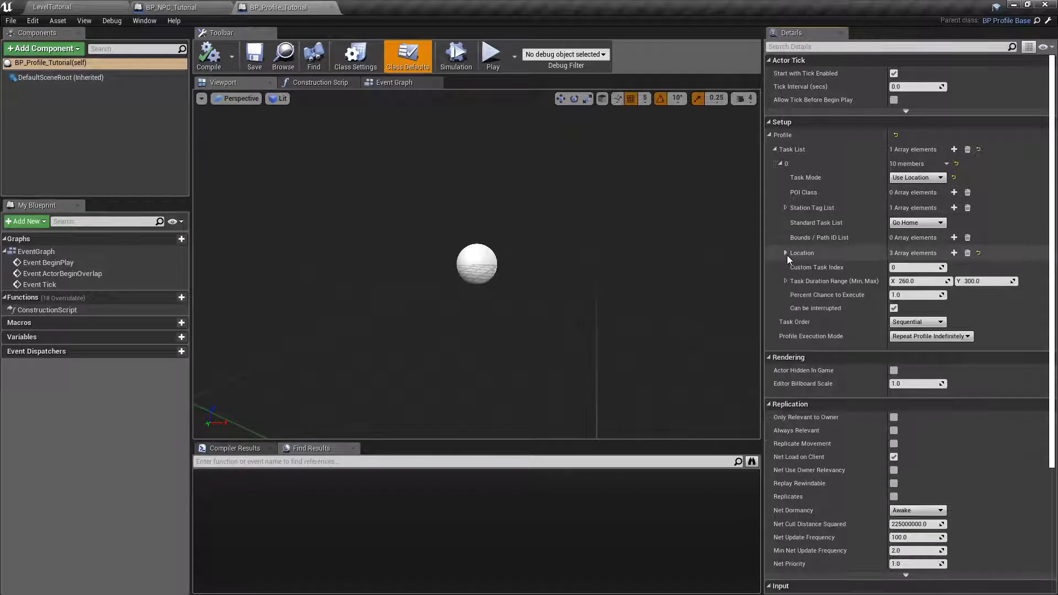
{"action": "left_click", "coordinate": [920, 282]}
{"action": "type", "text": "10"}
{"action": "key", "text": "Tab"}
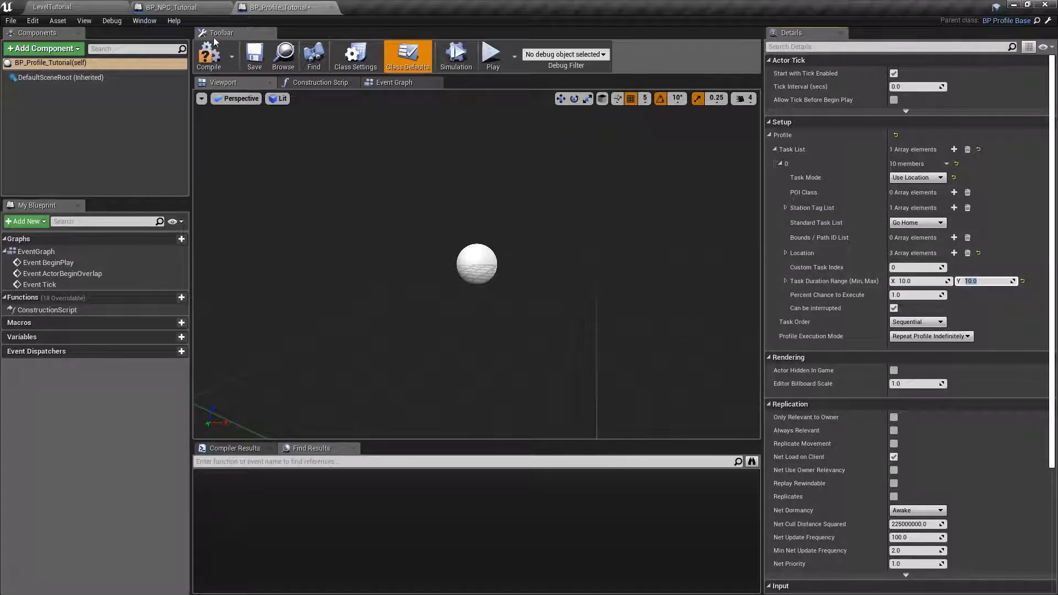
{"action": "left_click", "coordinate": [209, 55]}
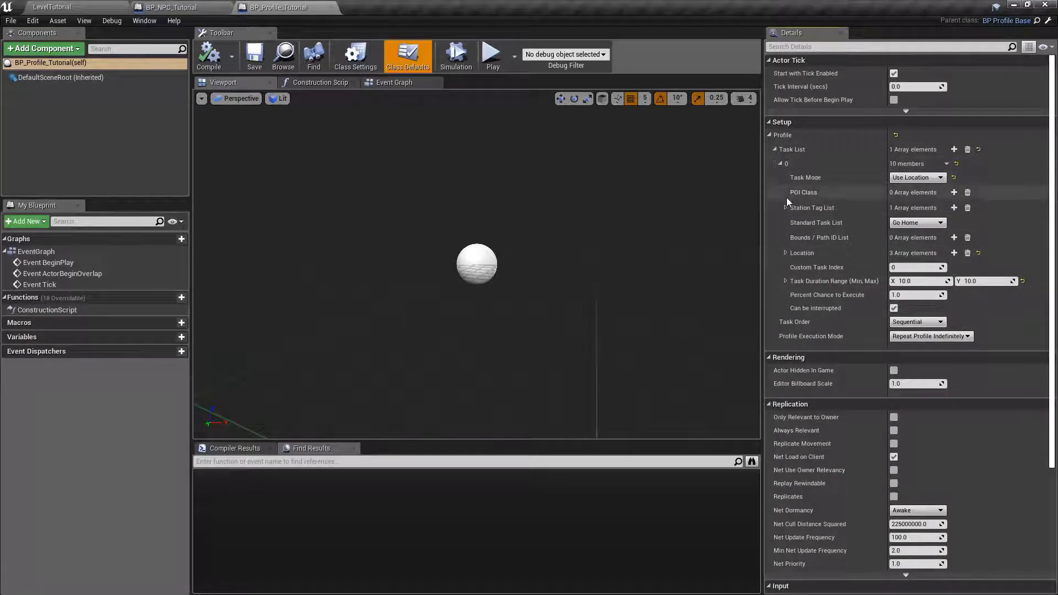
{"action": "left_click", "coordinate": [786, 253]}
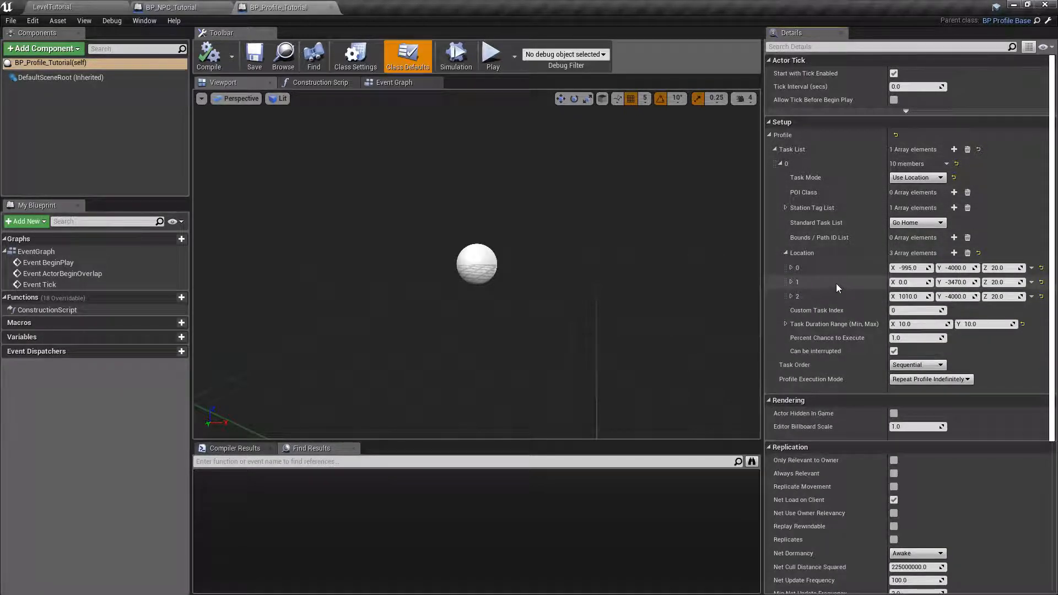
{"action": "left_click", "coordinate": [787, 254]}
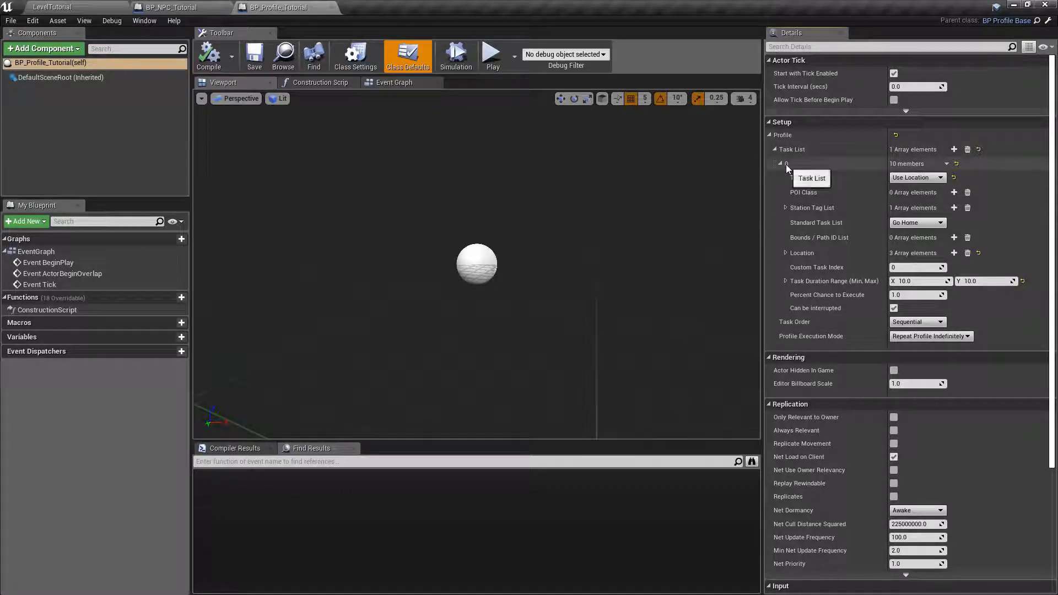
{"action": "left_click", "coordinate": [786, 253]}
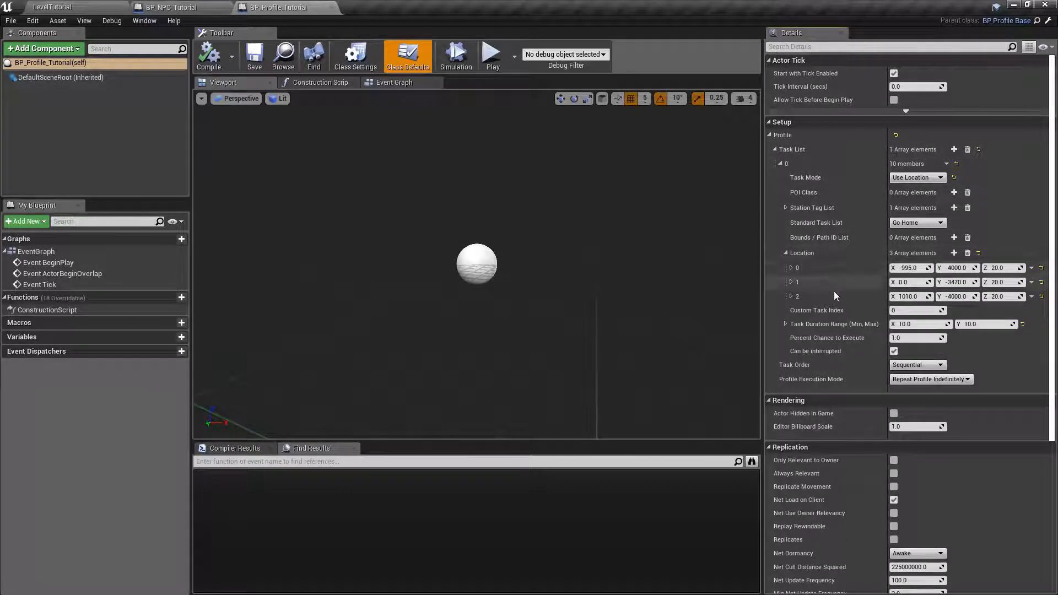
{"action": "left_click", "coordinate": [786, 253]}
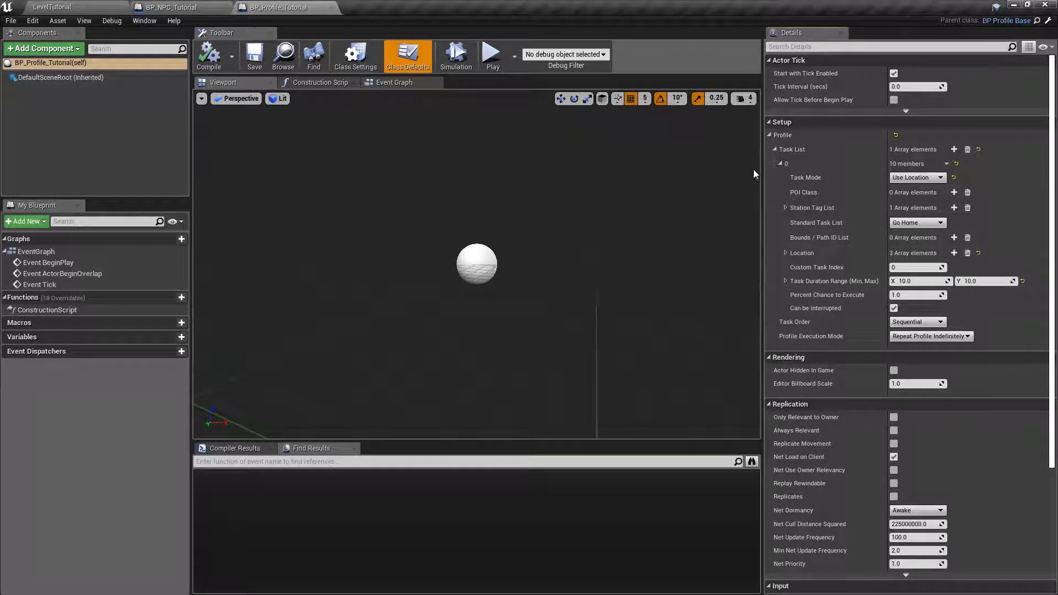
- Play the tutorial level and follow the NPC until it waits at its first location actor
{"action": "left_click", "coordinate": [56, 5]}
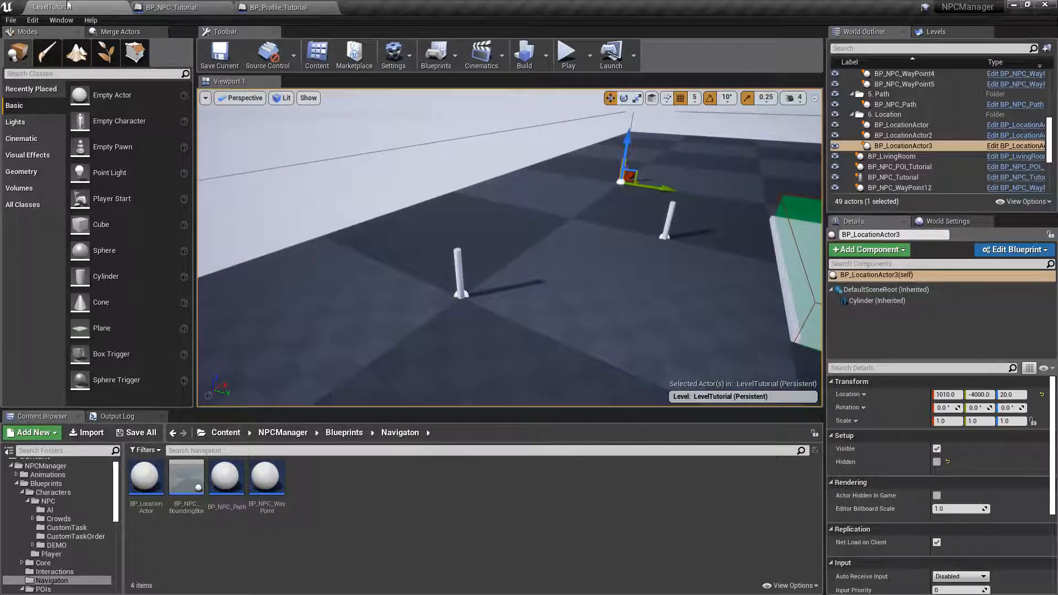
{"action": "left_click", "coordinate": [567, 53]}
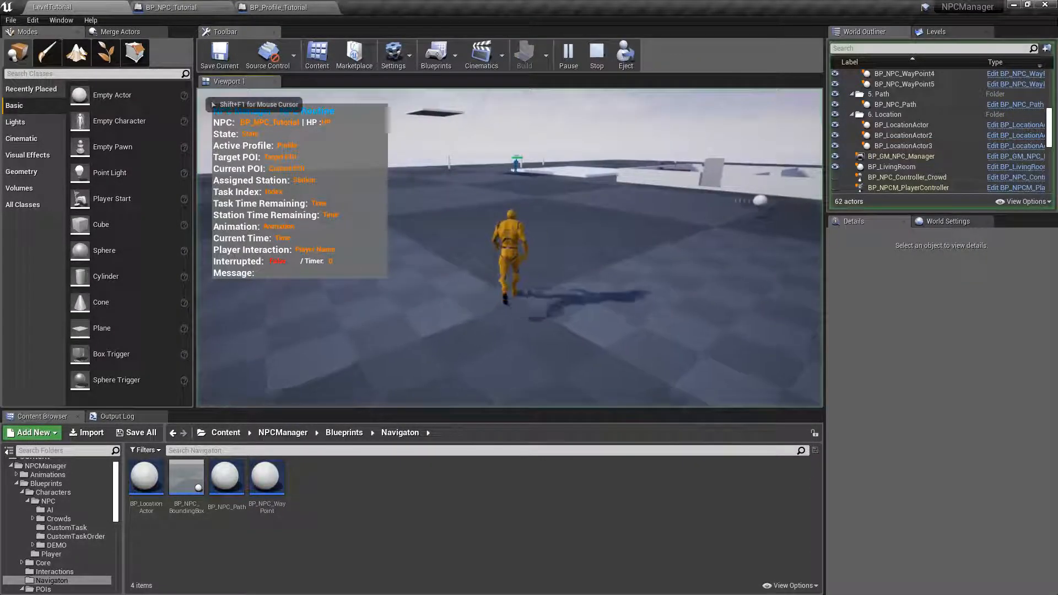
{"action": "key", "text": "w"}
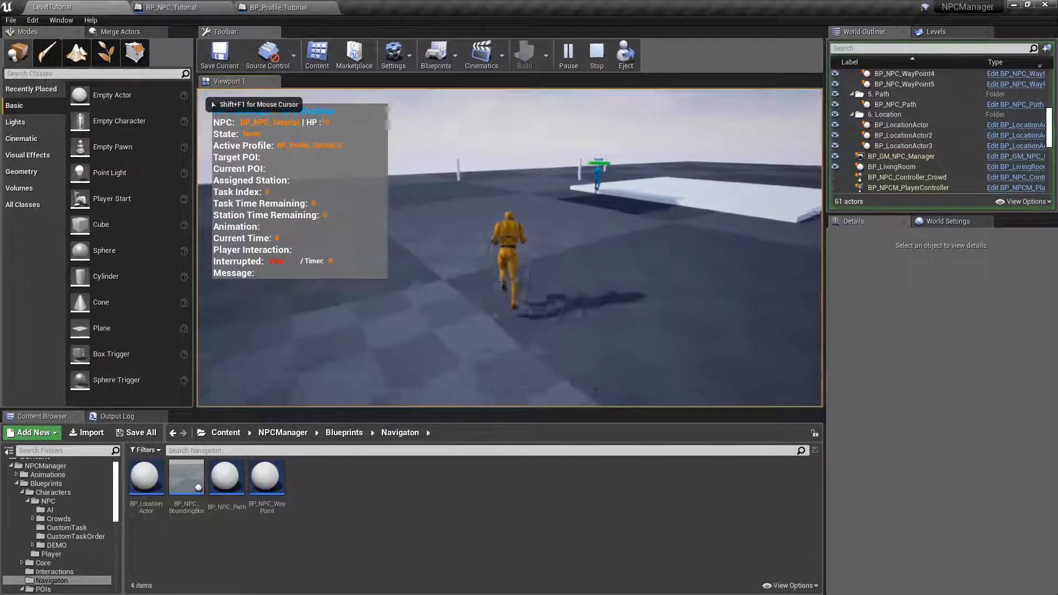
{"action": "key", "text": "w"}
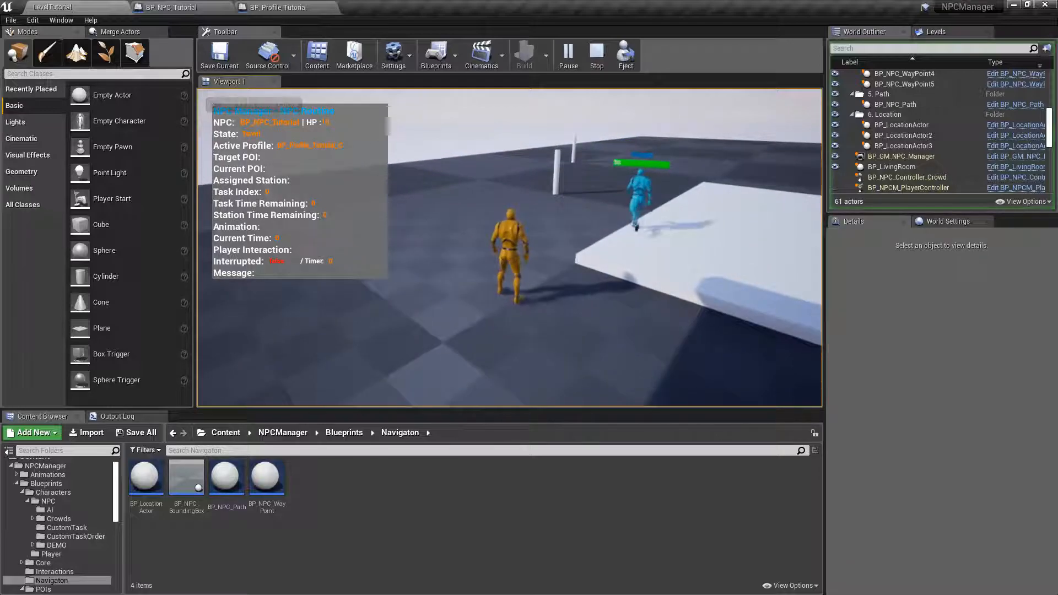
{"action": "key", "text": "w"}
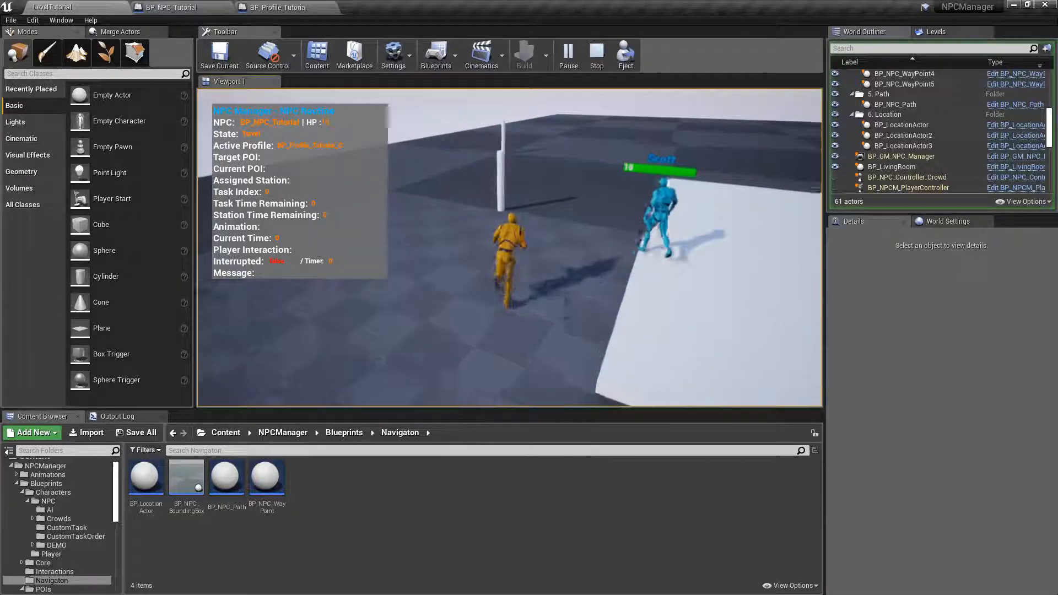
{"action": "key", "text": "w"}
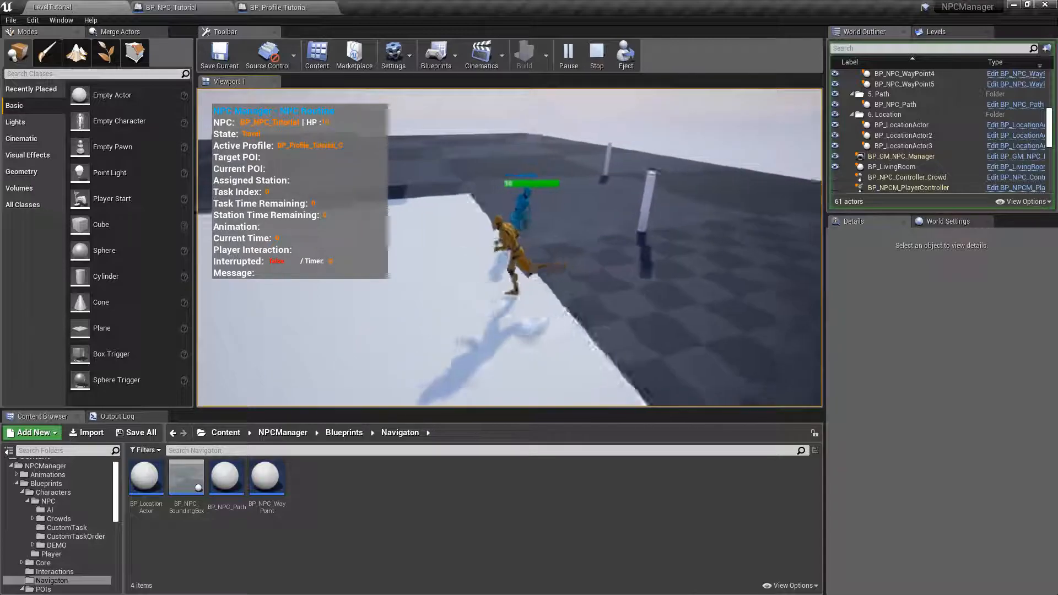
{"action": "key", "text": "w"}
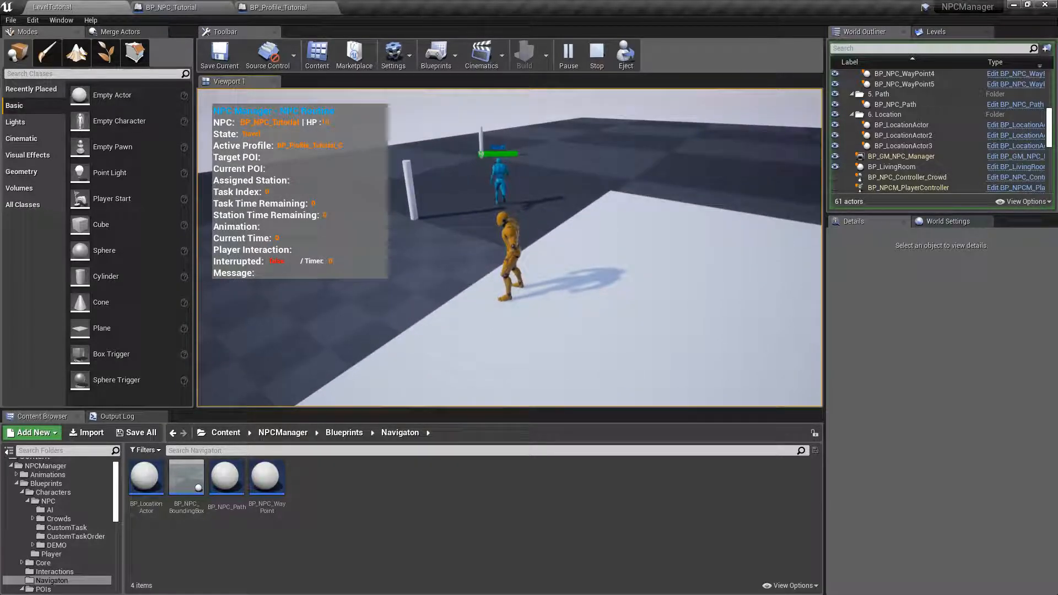
{"action": "key", "text": "w"}
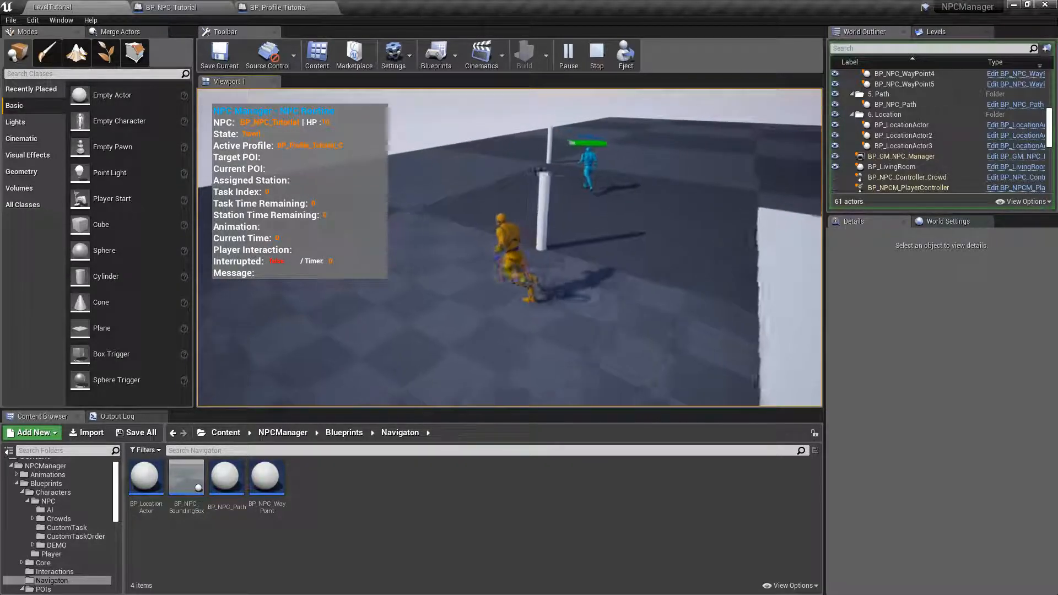
{"action": "key", "text": "w"}
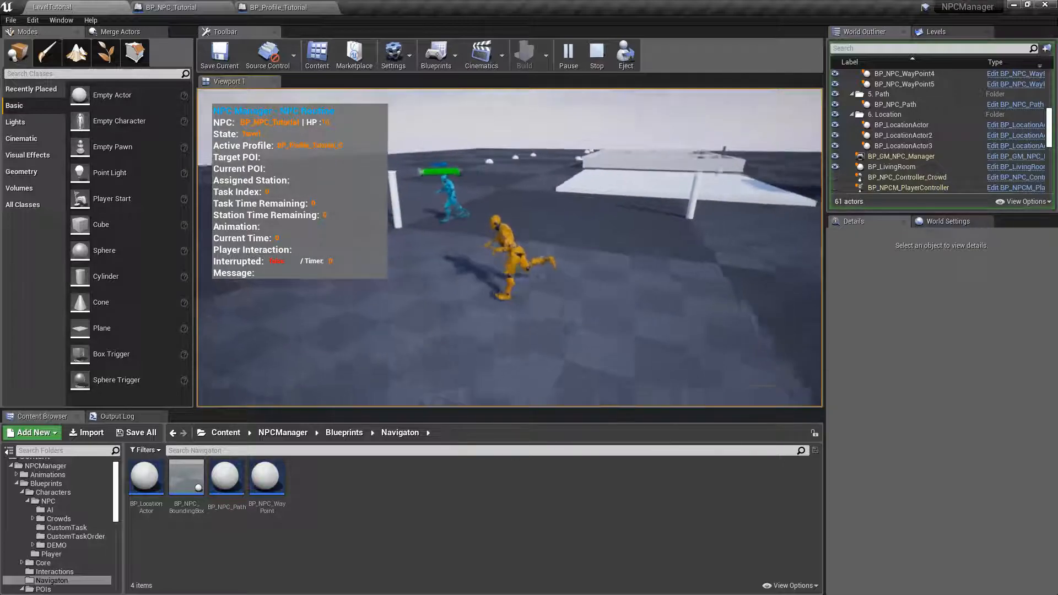
{"action": "key", "text": "w"}
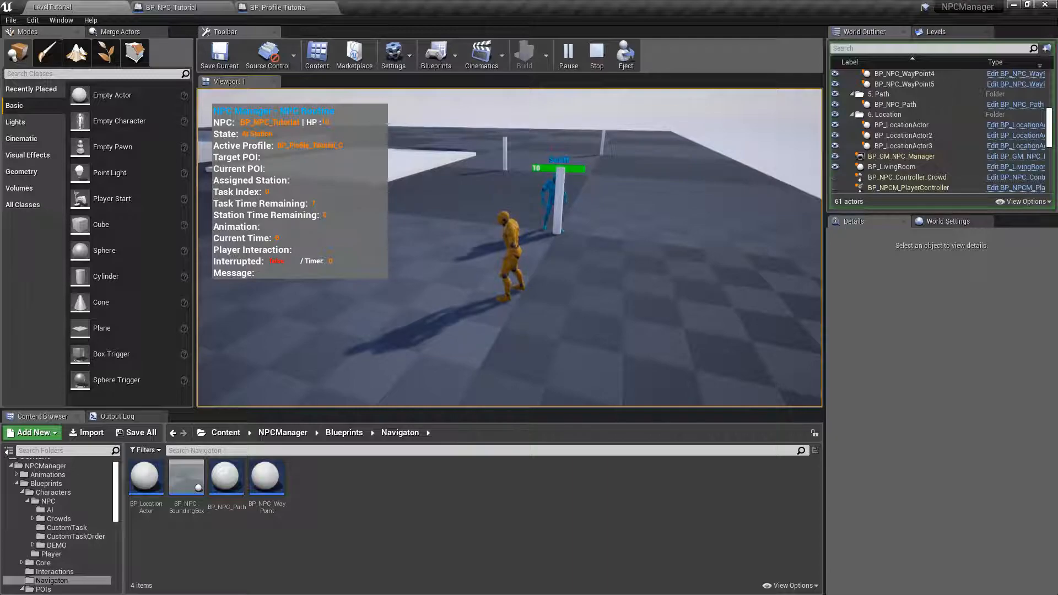
{"action": "key", "text": "d"}
{"action": "key", "text": "w"}
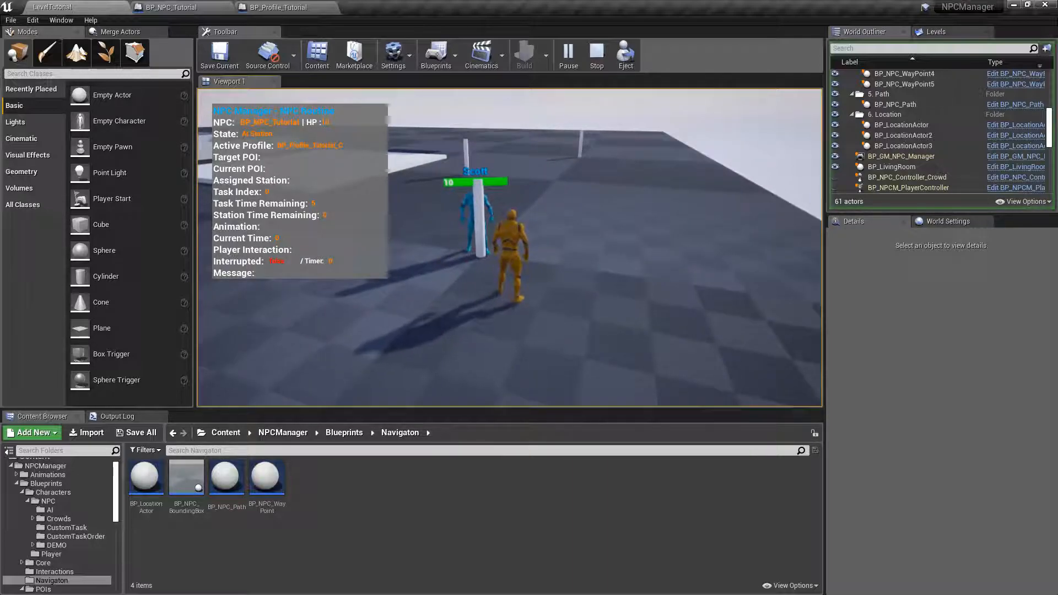
{"action": "key", "text": "d"}
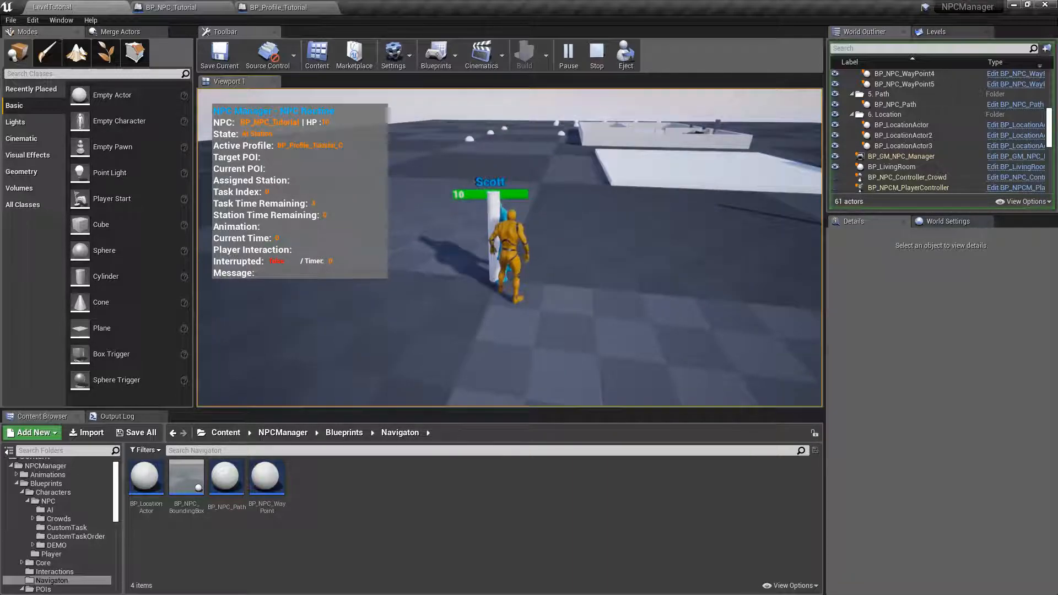
- Follow the NPC as it leaves the first location actor and travels to the next one
{"action": "key", "text": "s"}
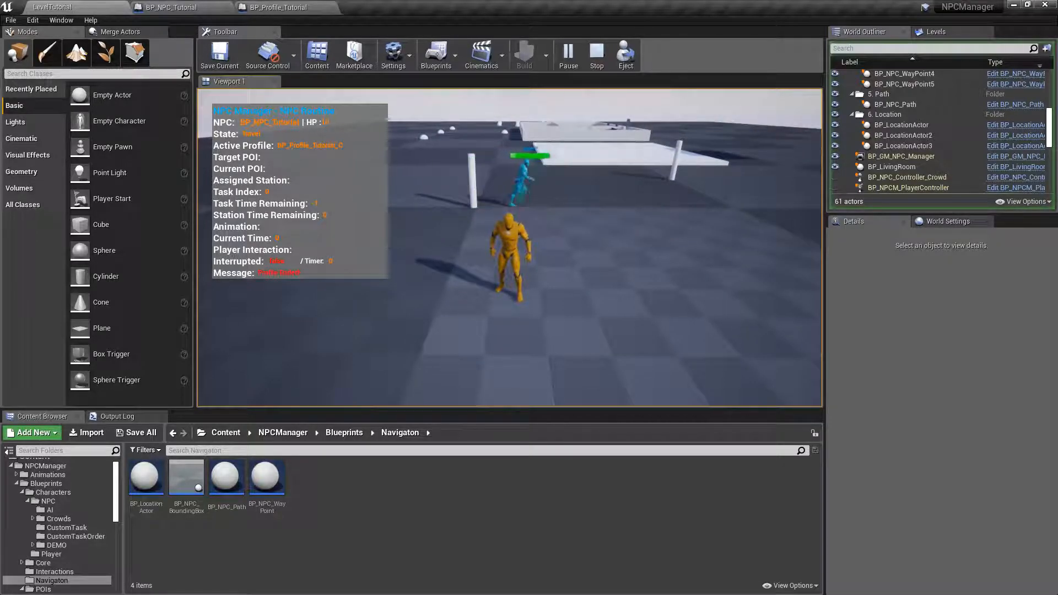
{"action": "key", "text": "d"}
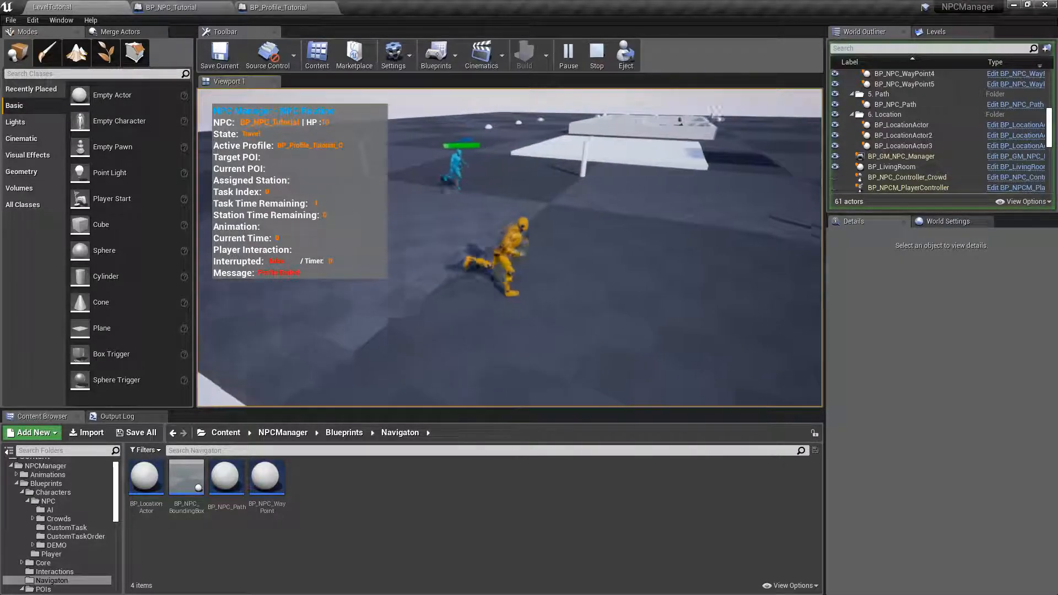
{"action": "key", "text": "w"}
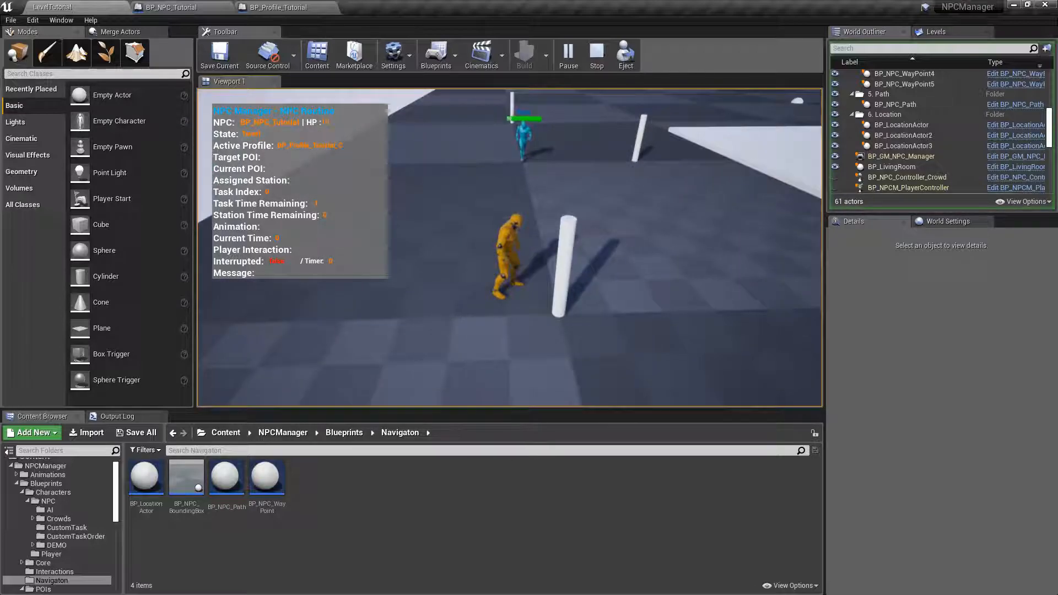
{"action": "key", "text": "s"}
{"action": "key", "text": "a"}
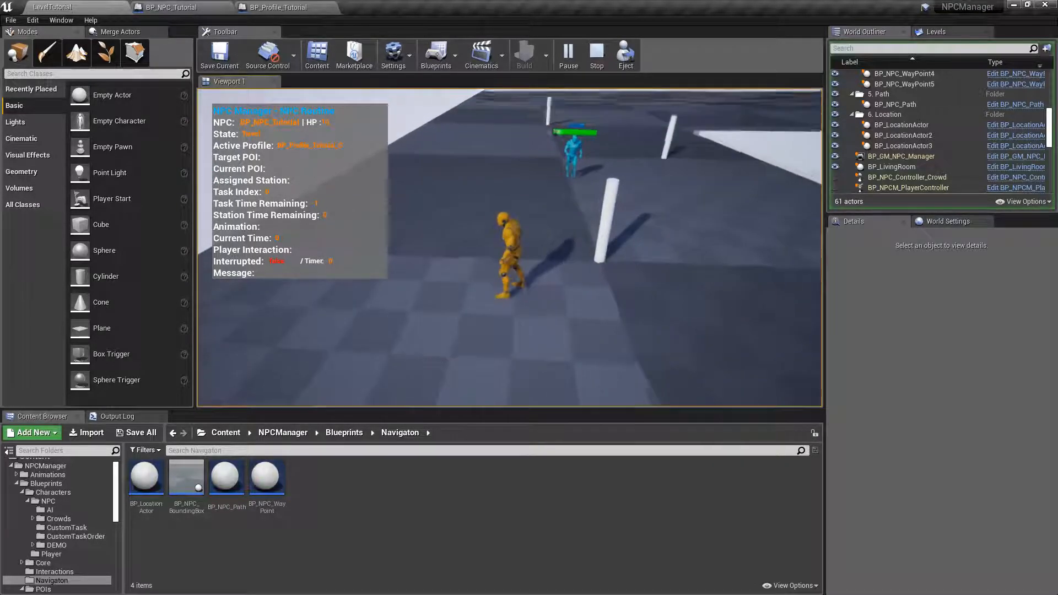
{"action": "key", "text": "w"}
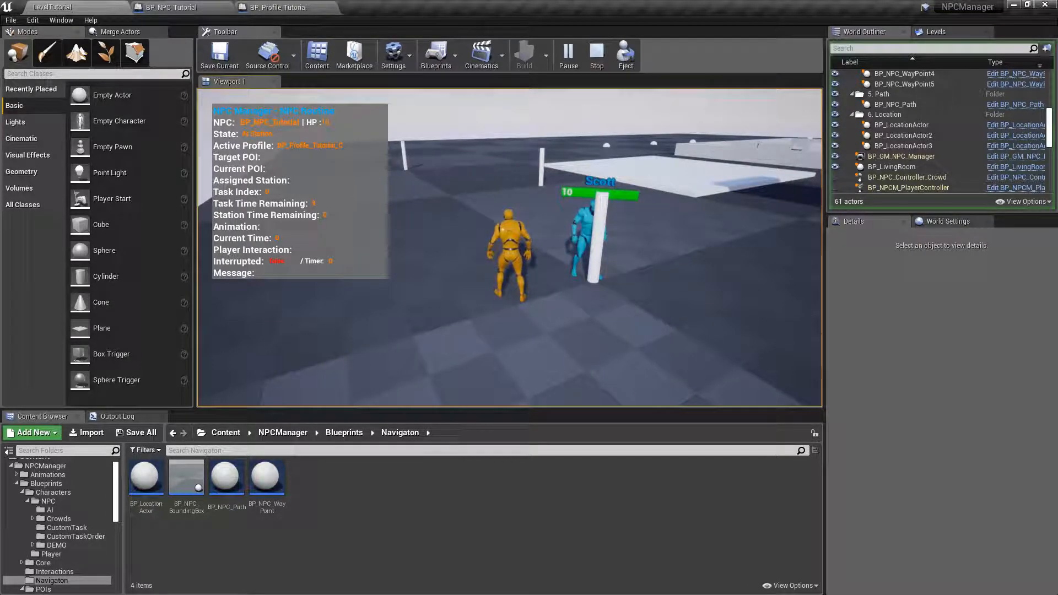
- Check the NPC's behaviour around the location actors as its task repeats, and end the play session
{"action": "key", "text": "w"}
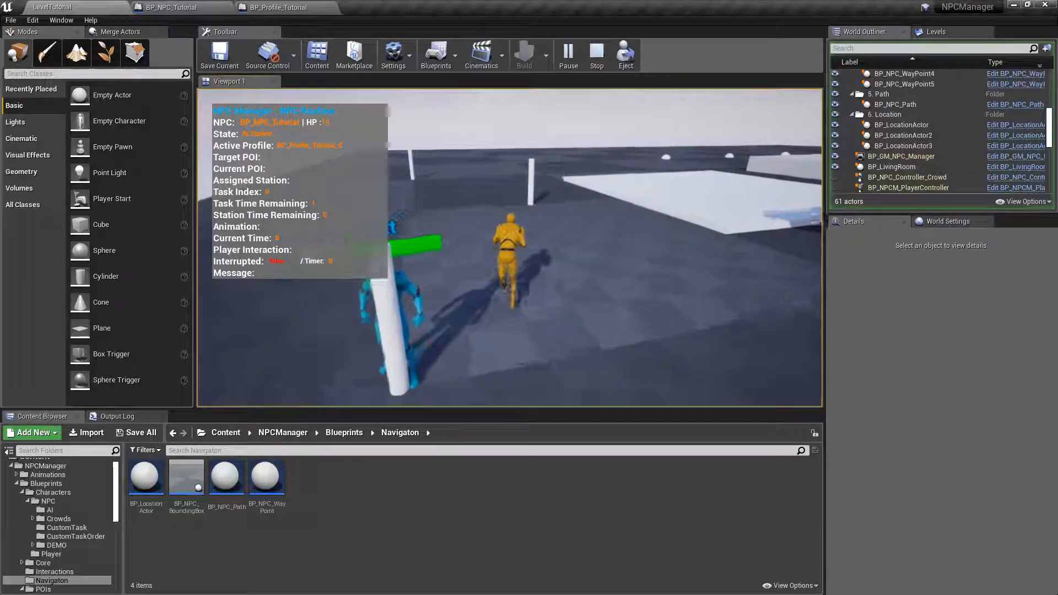
{"action": "key", "text": "w"}
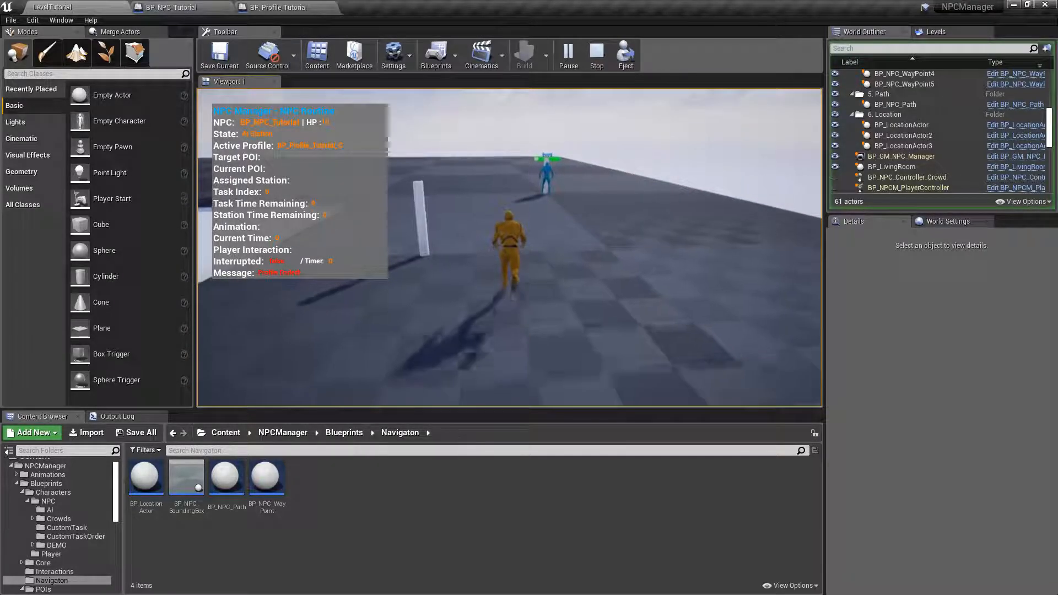
{"action": "key", "text": "w"}
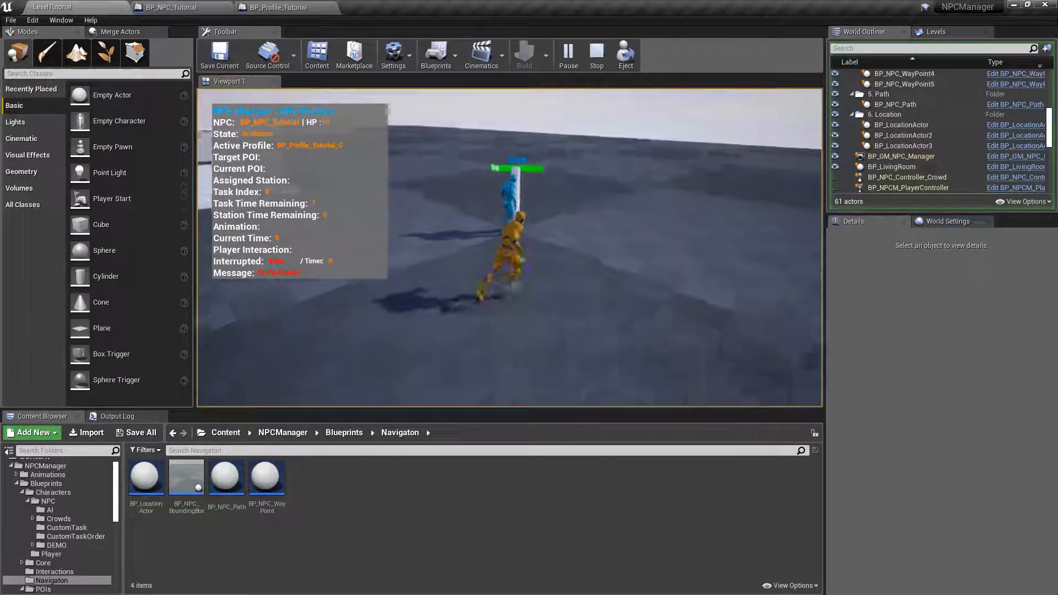
{"action": "key", "text": "d"}
{"action": "key", "text": "s"}
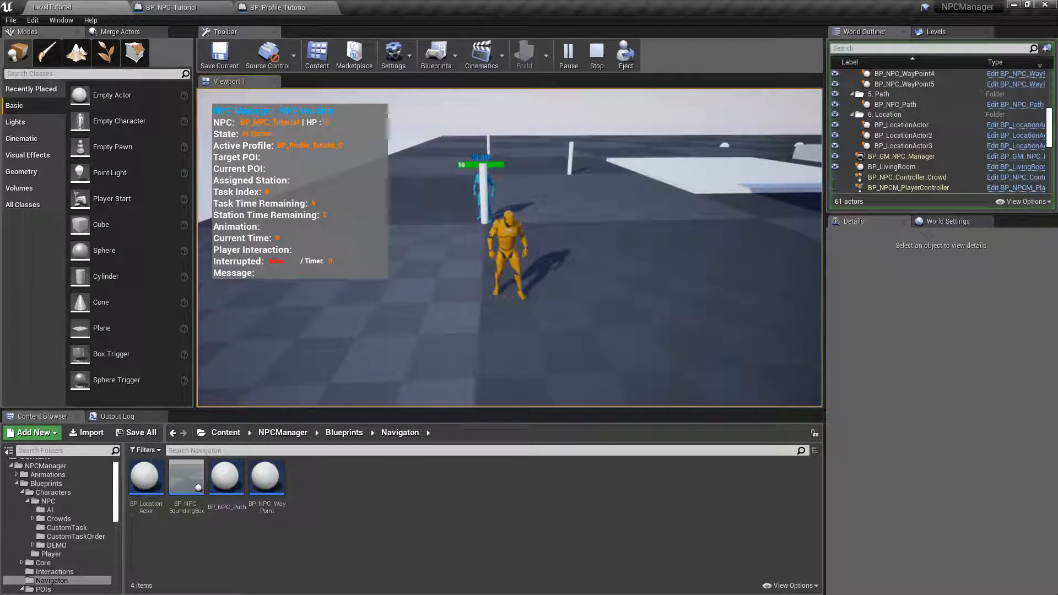
{"action": "key", "text": "Escape"}
- Look over the whole tutorial level from above, including the location actors, bounding box, living room and path
{"action": "key", "text": "s"}
{"action": "right_click_drag", "start_coordinate": [362, 287], "coordinate": [394, 303]}
{"action": "right_click_drag", "start_coordinate": [402, 200], "coordinate": [402, 200]}
{"action": "key", "text": "a"}
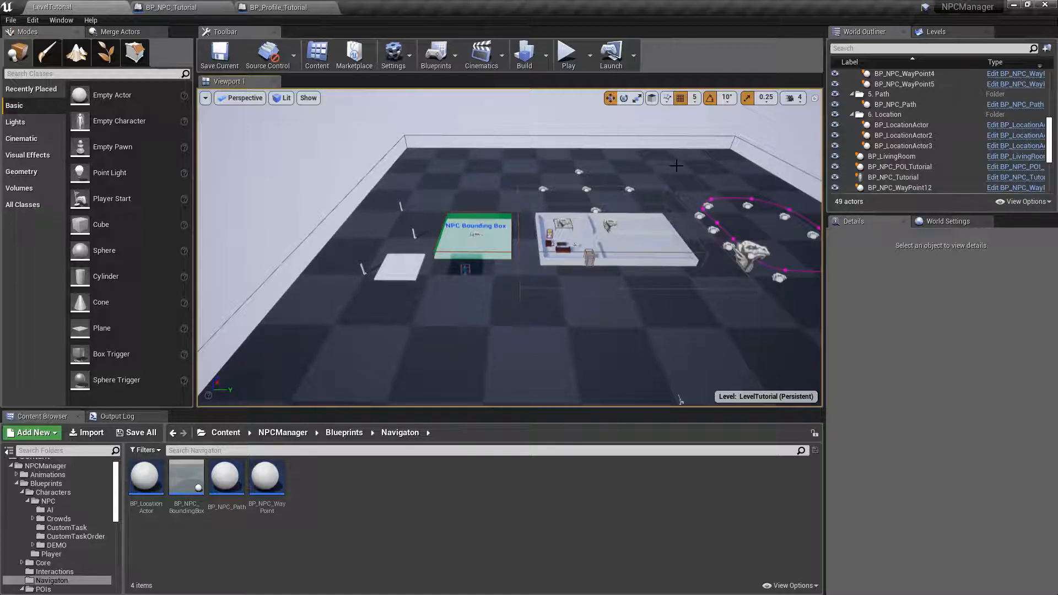
{"action": "middle_click_drag", "start_coordinate": [640, 164], "coordinate": [624, 166]}
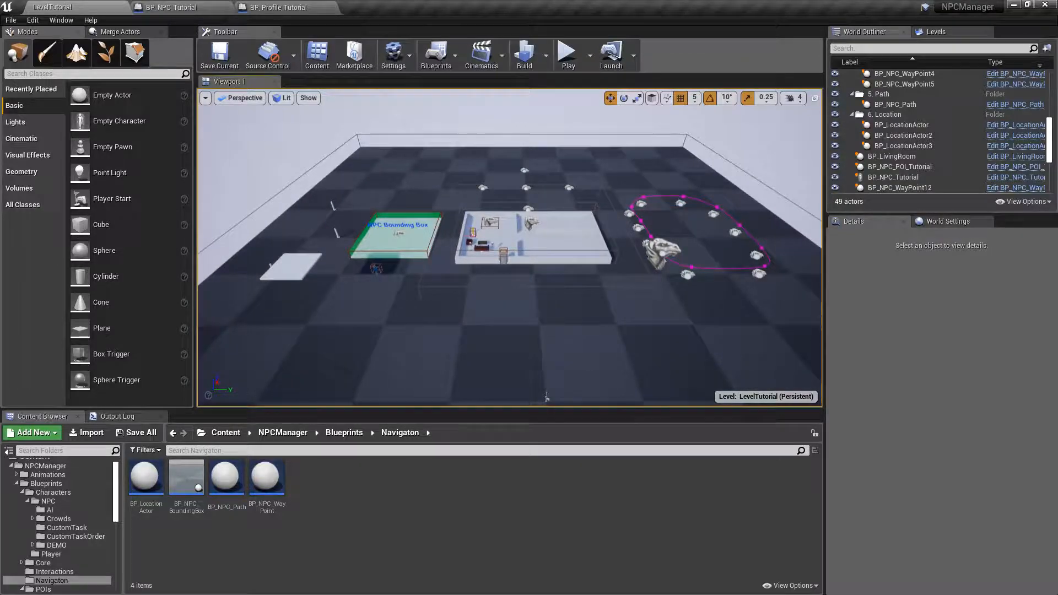